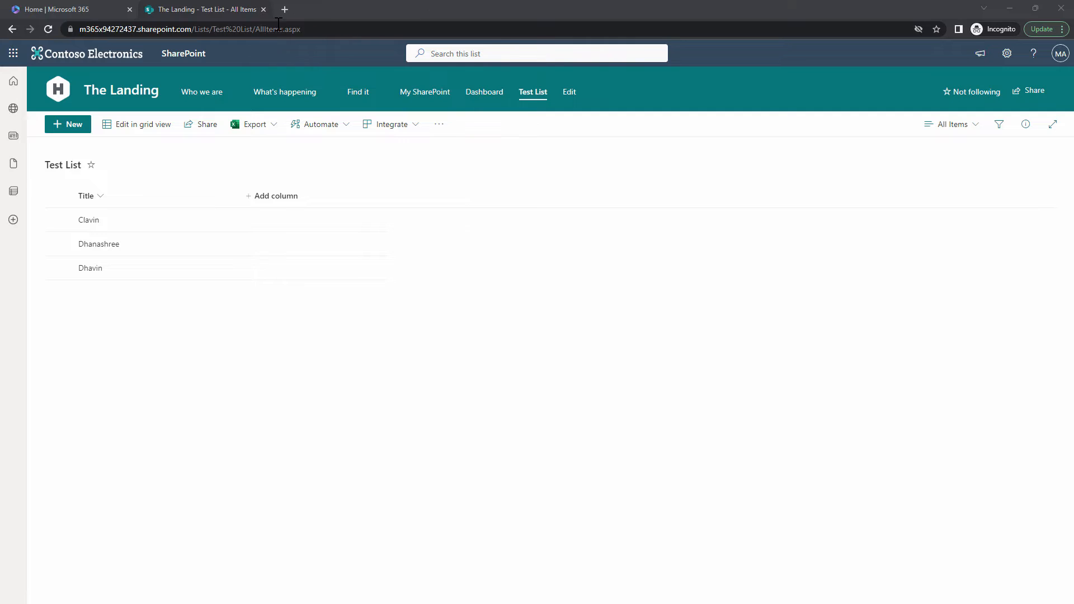
Duplicate the Test List browser tab and open the site's /_layouts/15/appregnew.aspx page in the copy
{"action": "right_click", "coordinate": [193, 15]}
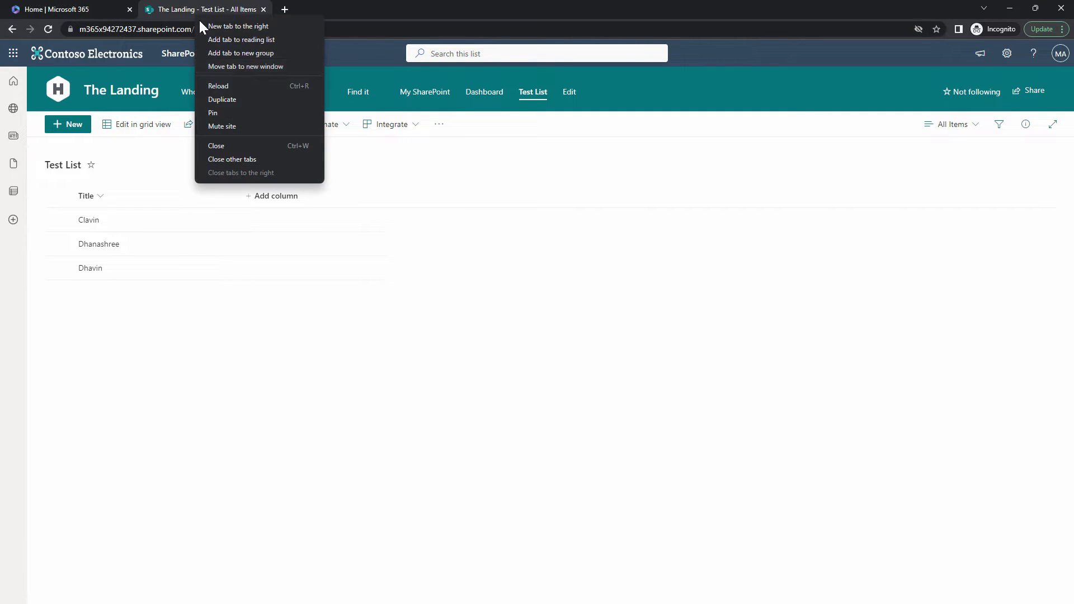
{"action": "left_click", "coordinate": [238, 99]}
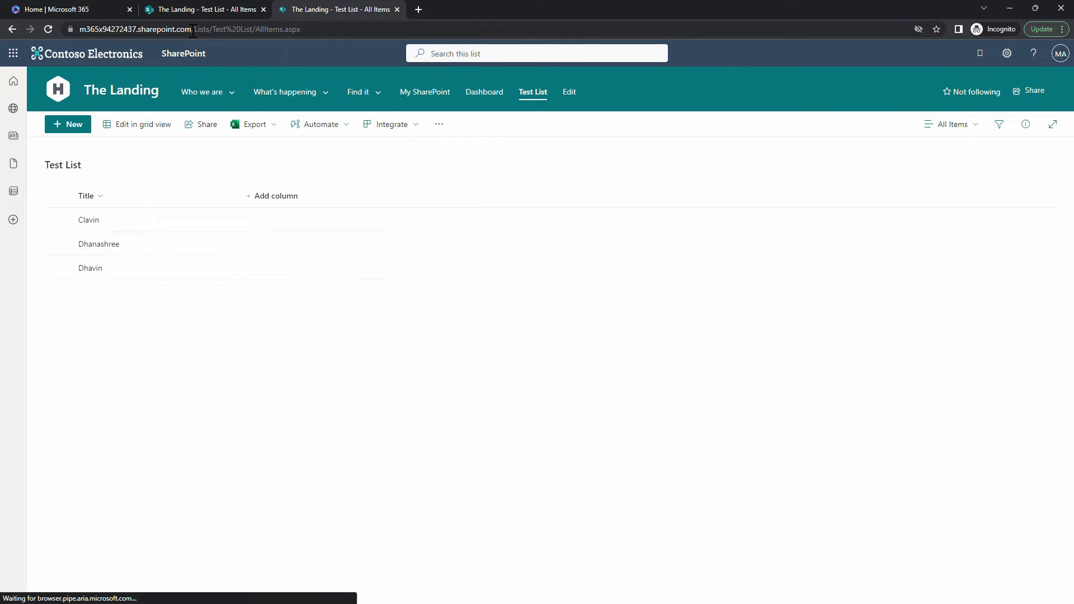
{"action": "left_click_drag", "start_coordinate": [193, 31], "coordinate": [384, 55]}
{"action": "type", "text": "/_layouts/15/appregnew.aspx"}
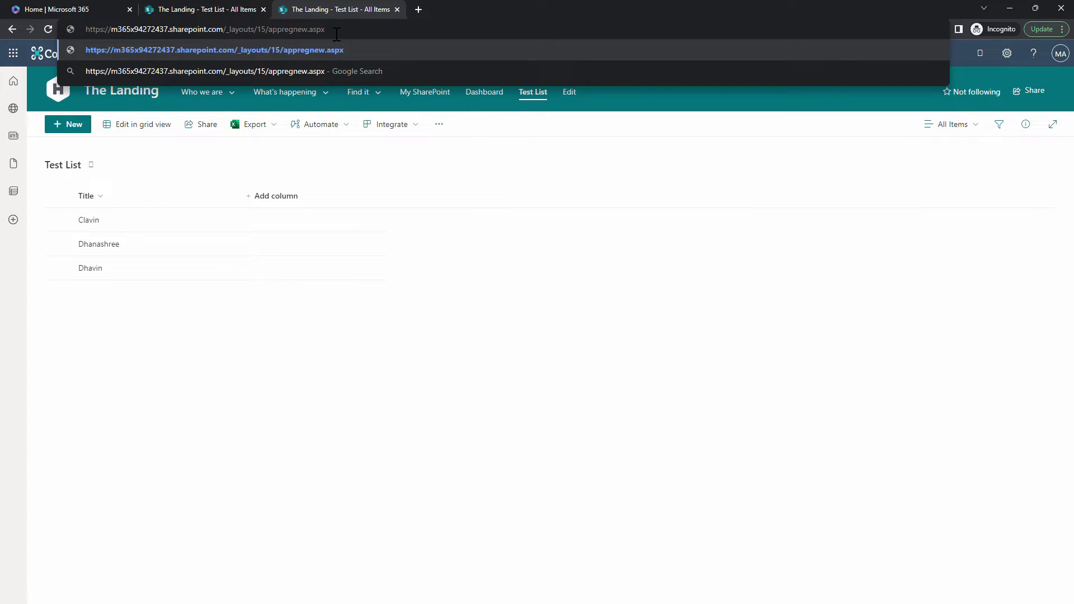
{"action": "key", "text": "Return"}
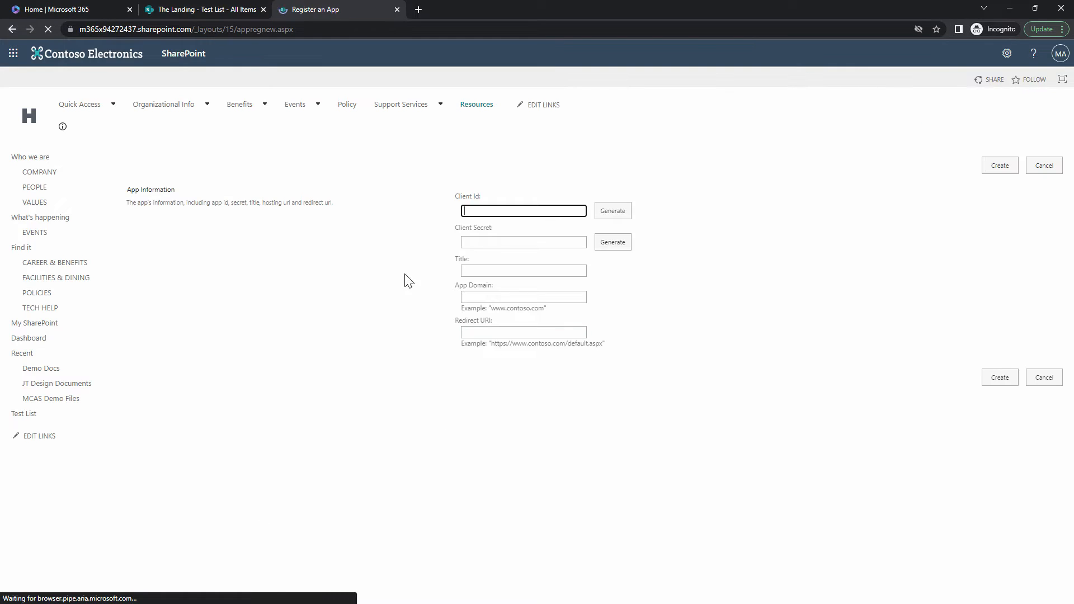
Generate the client ID and client secret for the new app and title it "Power Automate API DEMO"
{"action": "left_click", "coordinate": [619, 214]}
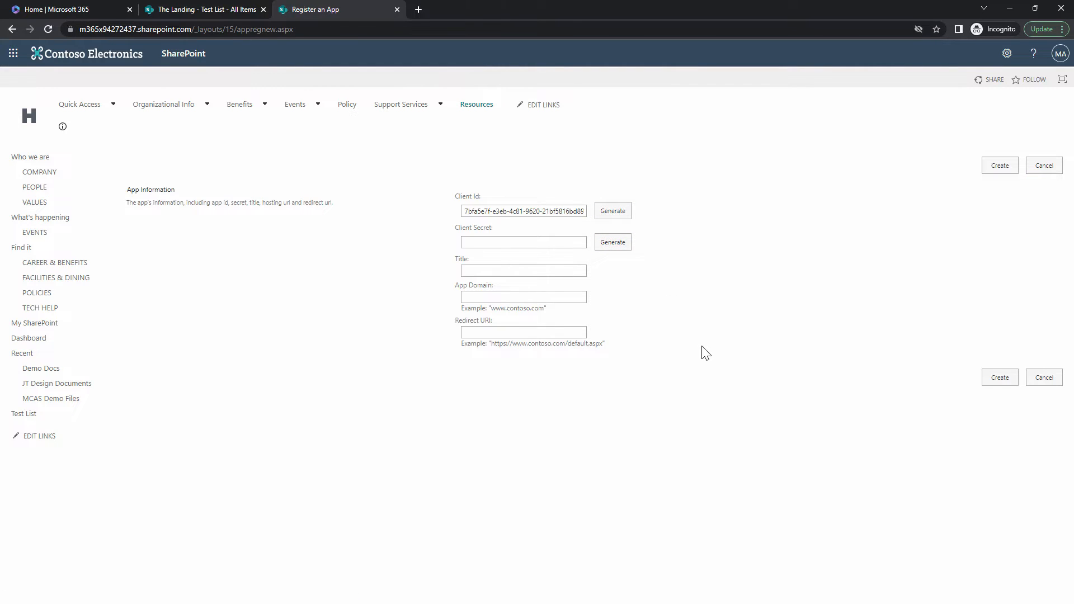
{"action": "left_click", "coordinate": [551, 273]}
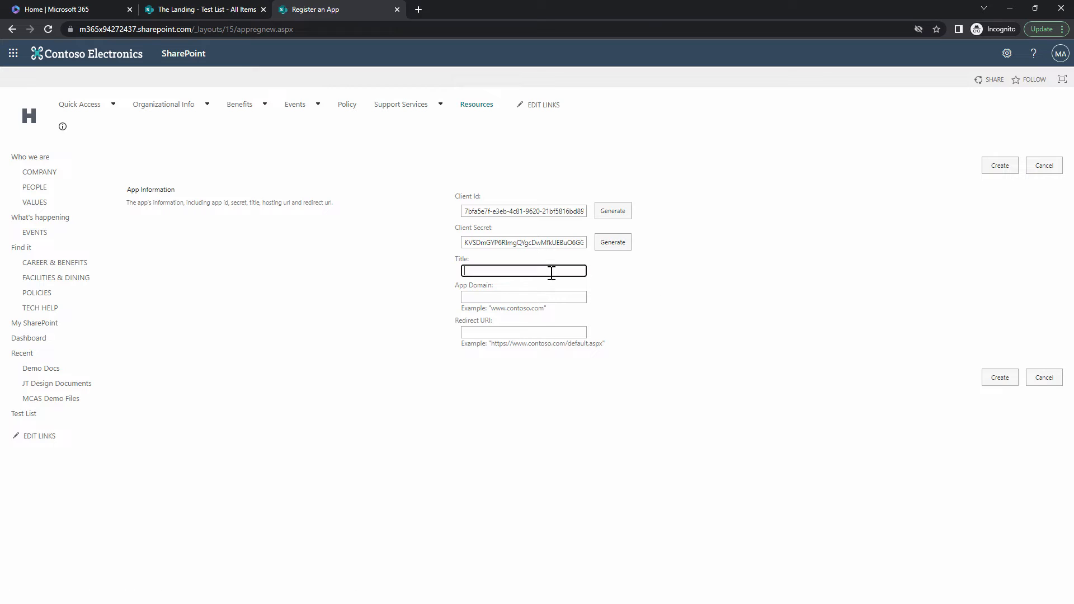
{"action": "type", "text": "Power Automate API DEMO"}
Copy the tenant name from the site address into the App Domain field
{"action": "double_click", "coordinate": [110, 29]}
{"action": "key", "text": "ctrl+c"}
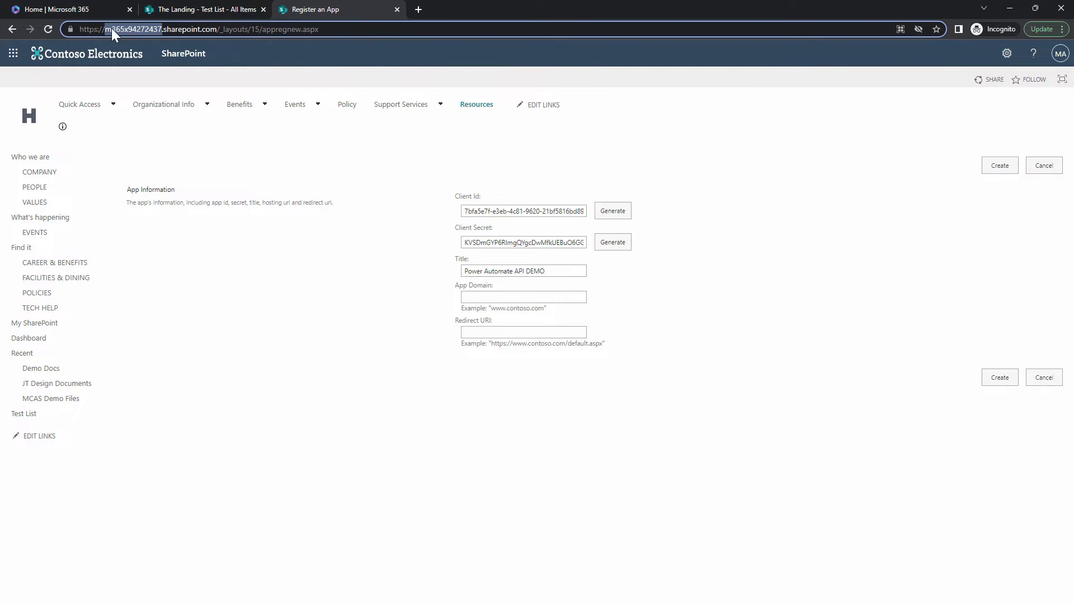
{"action": "left_click", "coordinate": [552, 297]}
{"action": "key", "text": "ctrl+v"}
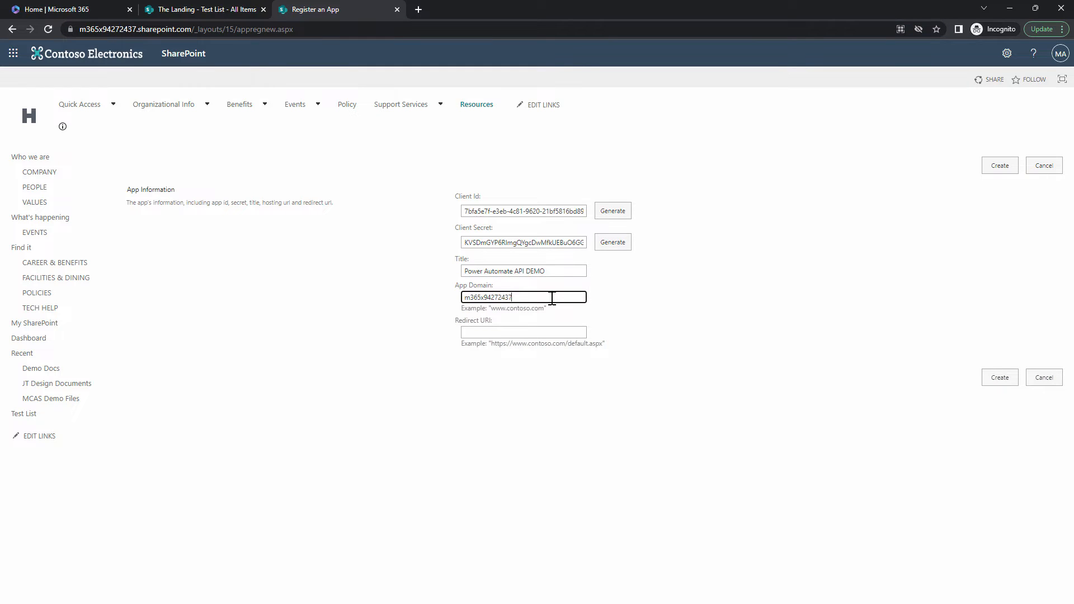
Fill in the Redirect URI with the SharePoint site's root address and create the app registration
{"action": "left_click", "coordinate": [526, 334]}
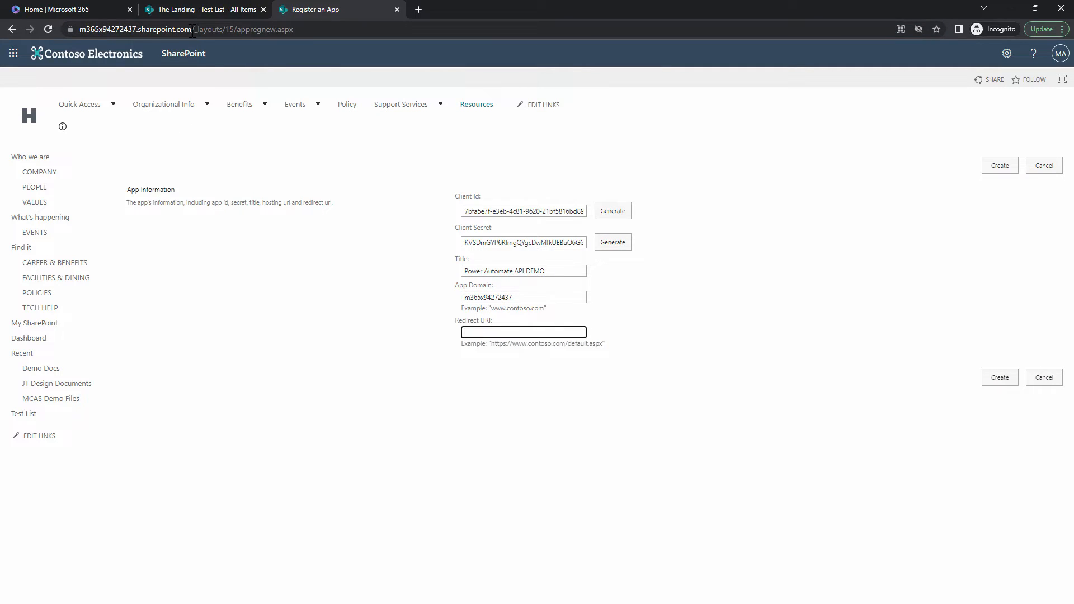
{"action": "left_click_drag", "start_coordinate": [194, 29], "coordinate": [32, 30]}
{"action": "key", "text": "ctrl+c"}
{"action": "left_click", "coordinate": [554, 334]}
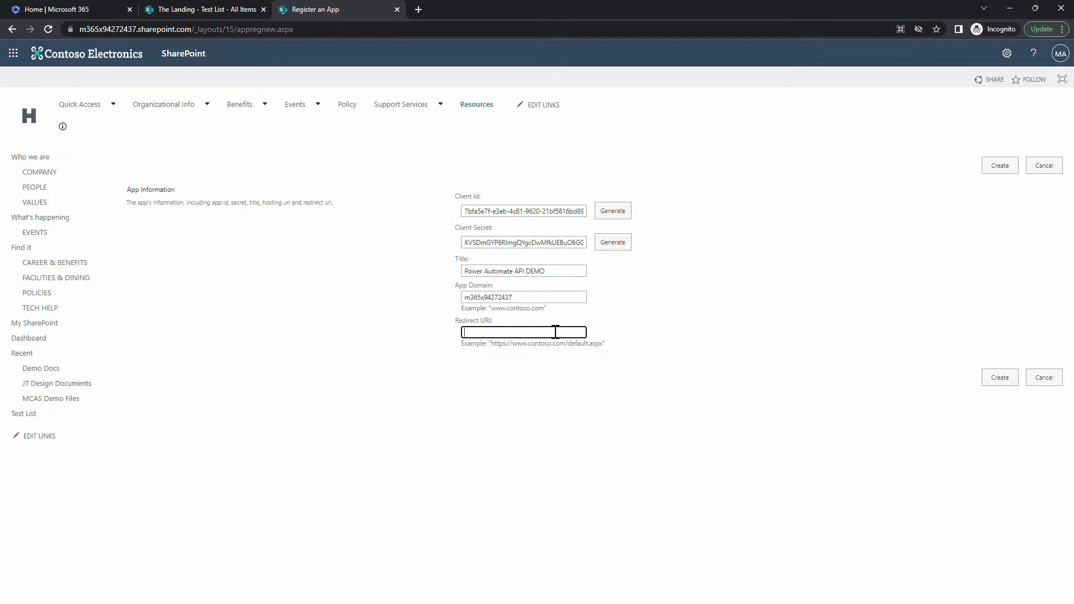
{"action": "key", "text": "ctrl+v"}
{"action": "left_click", "coordinate": [999, 378]}
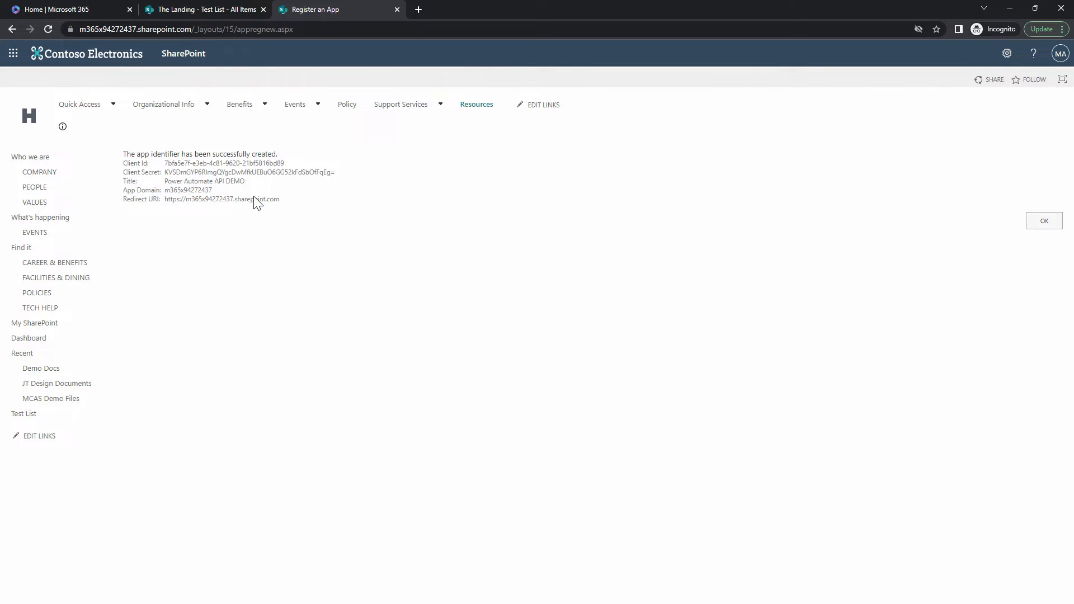
Copy the app registration details, including the client ID and client secret, into a blank Notepad document and minimize it
{"action": "left_click_drag", "start_coordinate": [255, 200], "coordinate": [119, 157]}
{"action": "key", "text": "super"}
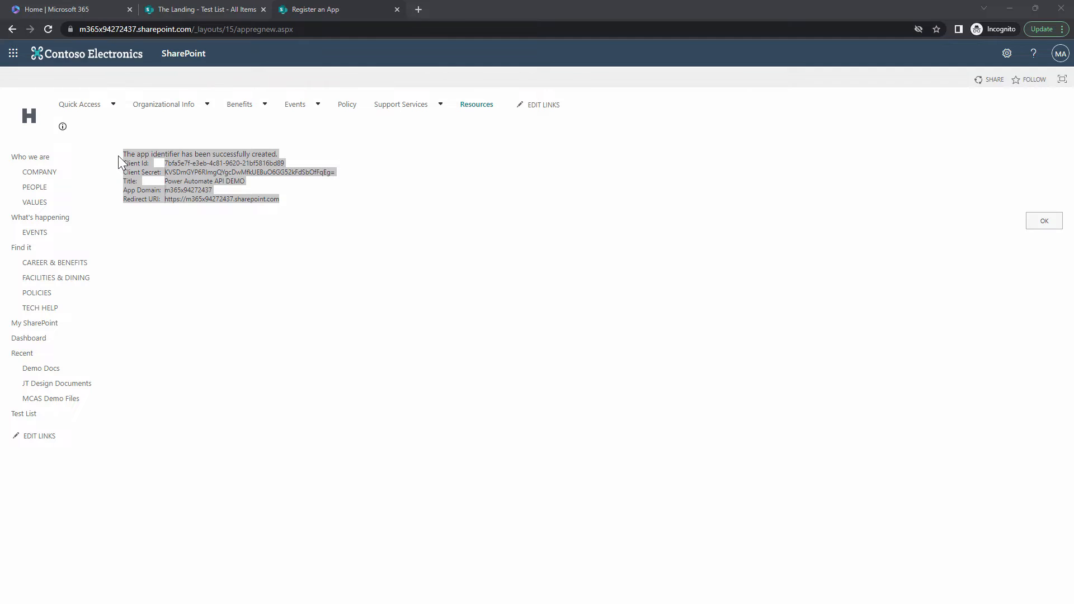
{"action": "key", "text": "Return"}
{"action": "key", "text": "ctrl+v"}
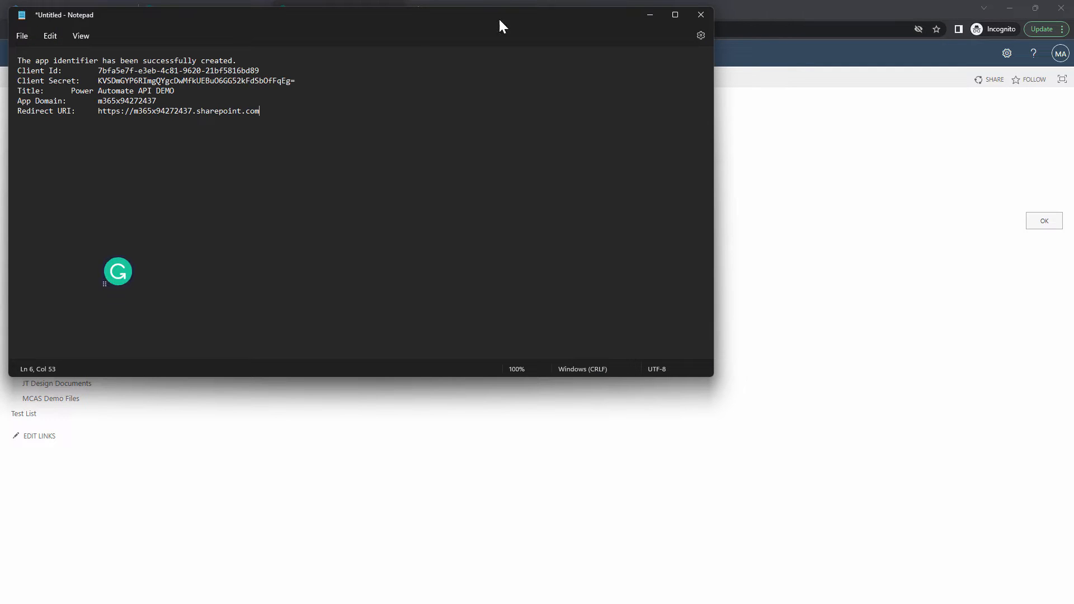
{"action": "left_click", "coordinate": [650, 14]}
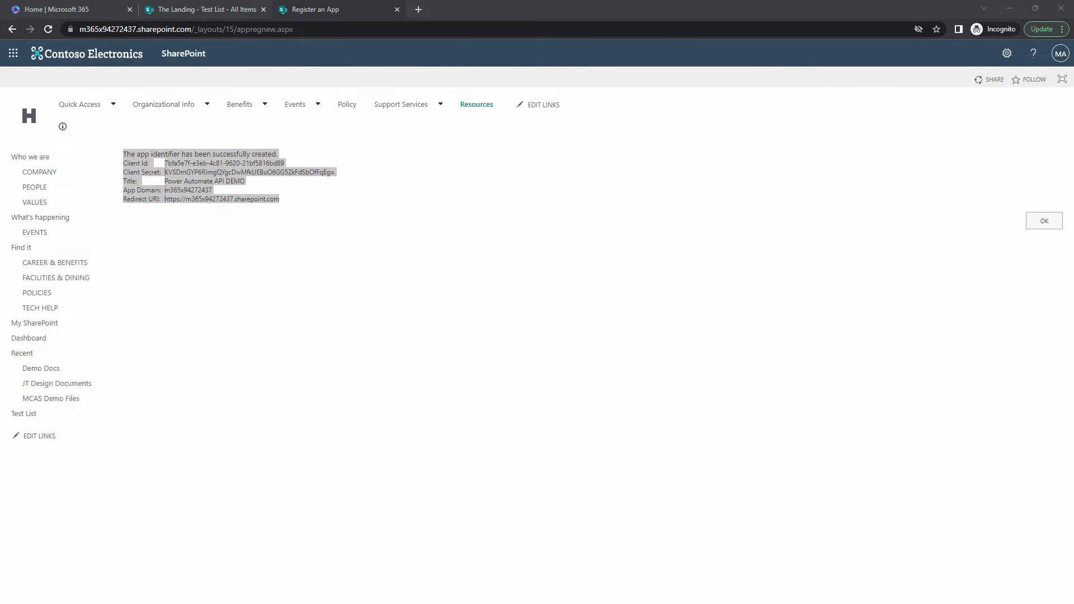
Duplicate the Test List browser tab and open the site's /_layouts/15/appinv.aspx page in the copy
{"action": "left_click", "coordinate": [205, 9]}
{"action": "right_click", "coordinate": [202, 9]}
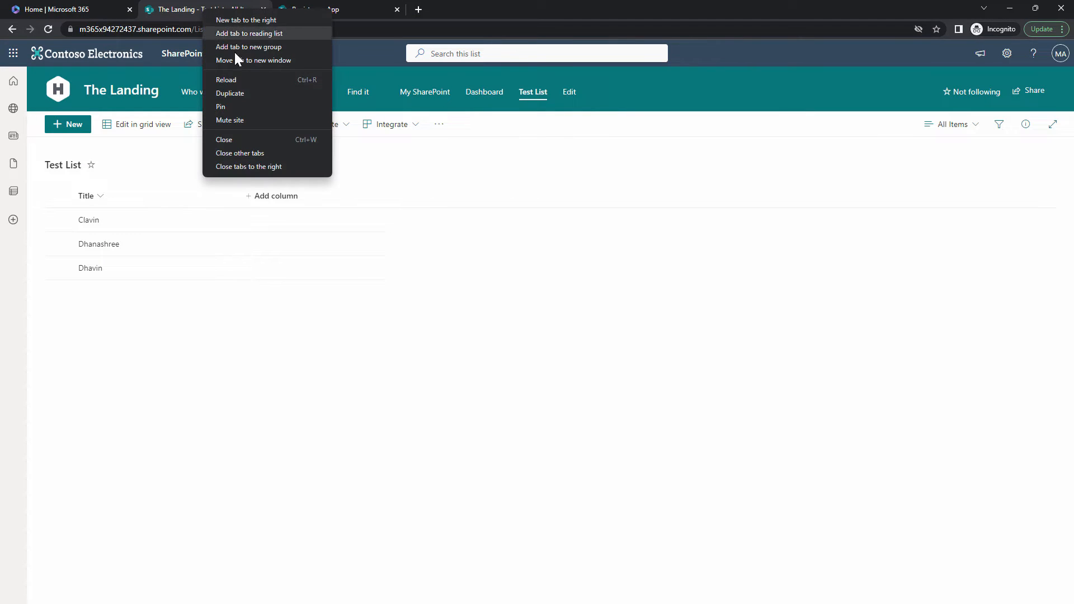
{"action": "left_click", "coordinate": [245, 94]}
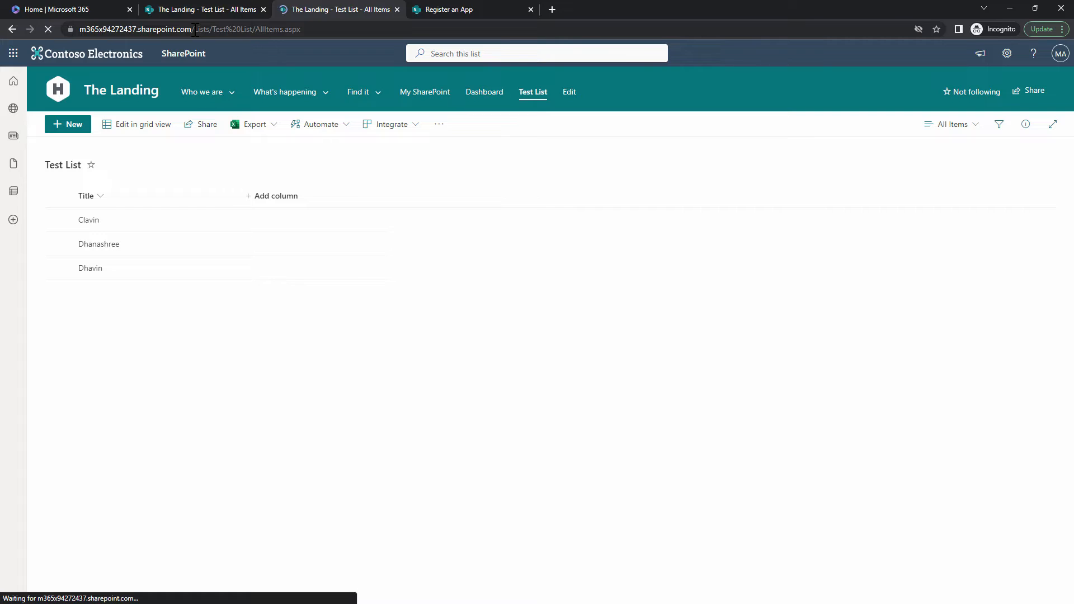
{"action": "left_click_drag", "start_coordinate": [195, 29], "coordinate": [305, 29]}
{"action": "key", "text": "BackSpace"}
{"action": "key", "text": "ctrl+v"}
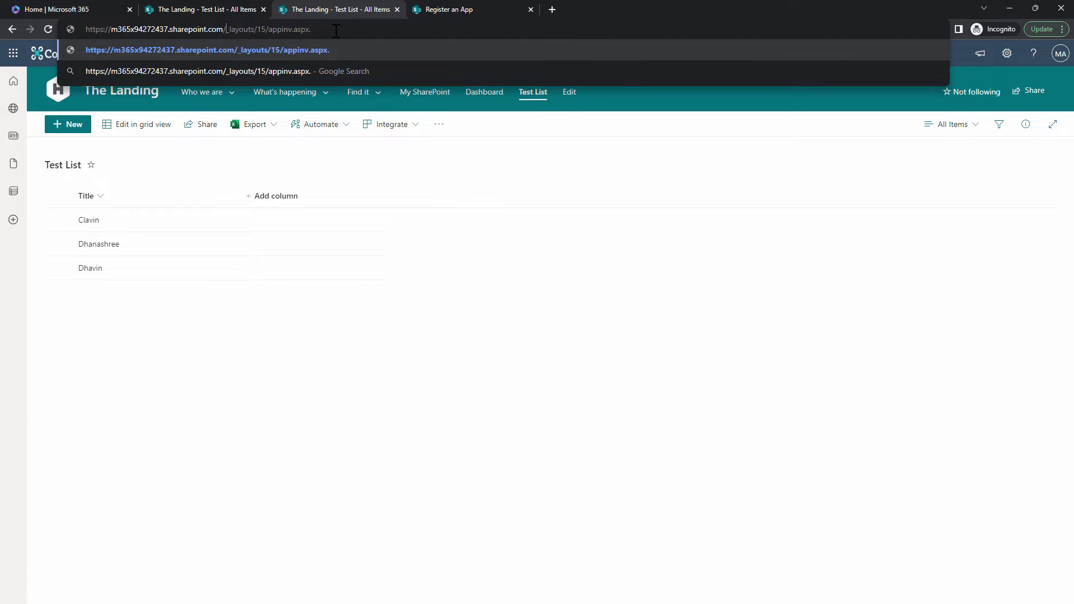
{"action": "key", "text": "Return"}
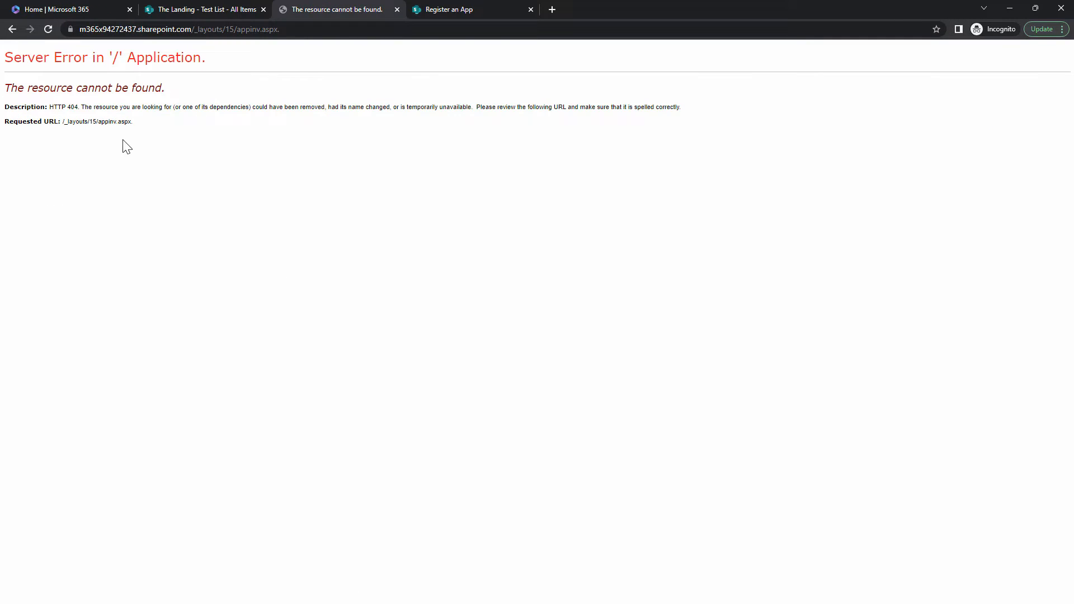
{"action": "left_click", "coordinate": [326, 31]}
{"action": "left_click", "coordinate": [327, 31]}
{"action": "key", "text": "BackSpace"}
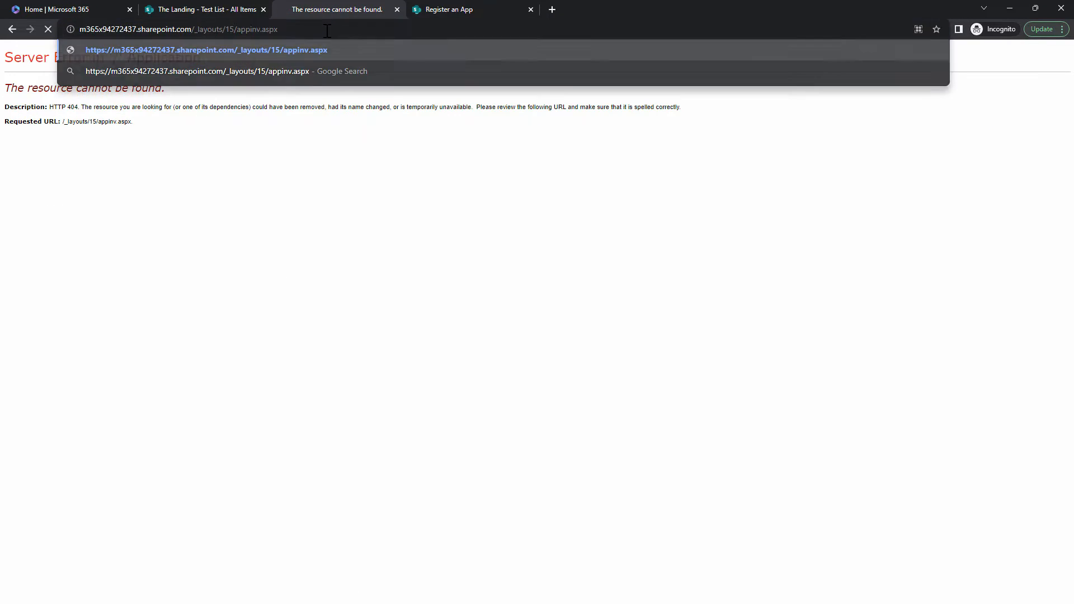
{"action": "key", "text": "Return"}
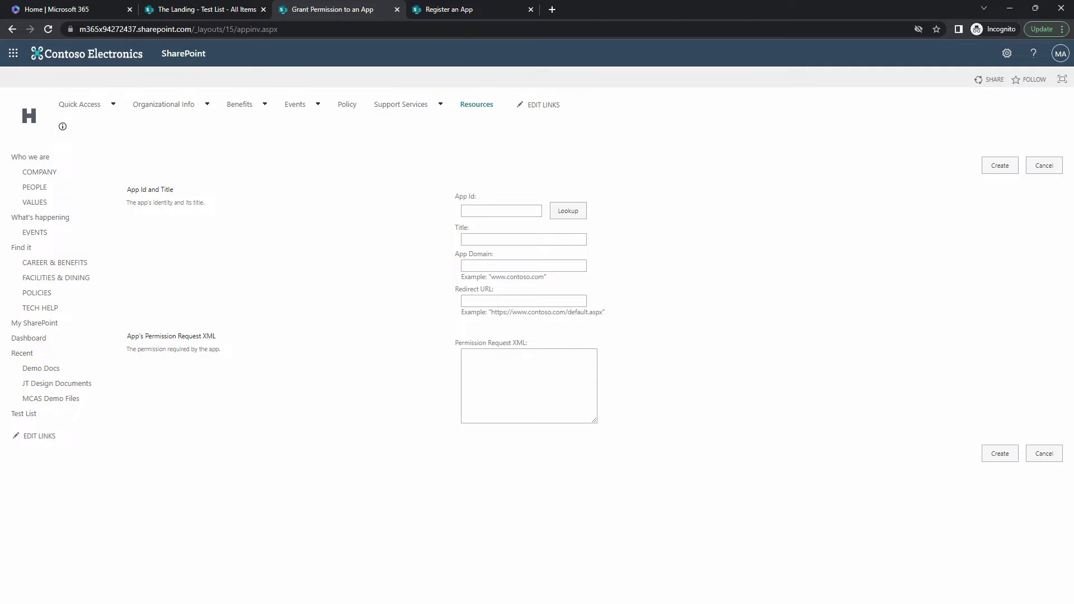
Copy the client ID from the Notepad notes into the App Id field and look up the registered app
{"action": "key", "text": "alt+Tab"}
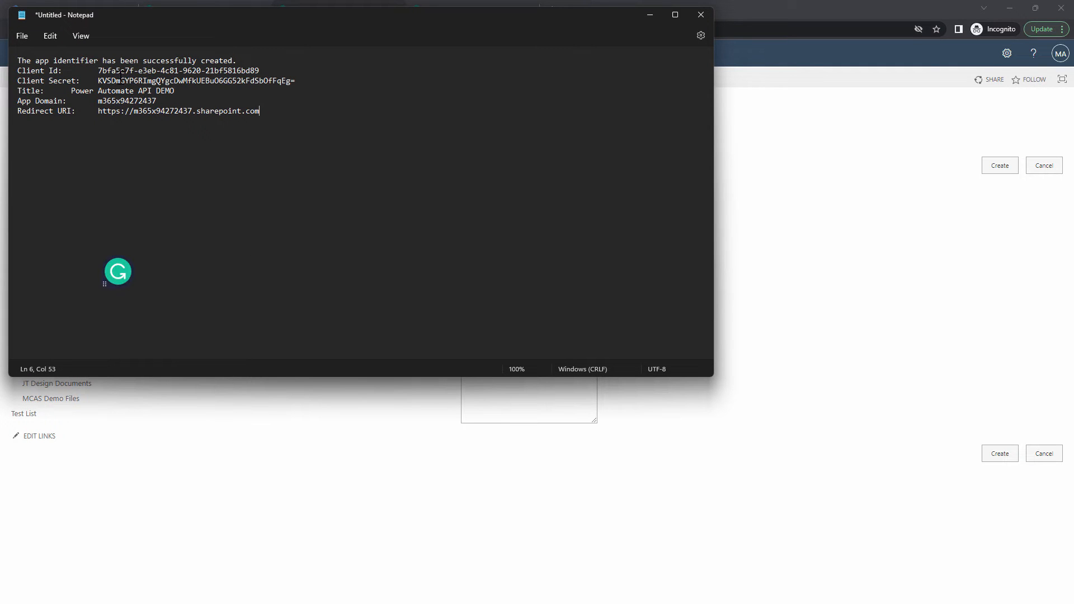
{"action": "left_click_drag", "start_coordinate": [98, 70], "coordinate": [260, 69]}
{"action": "left_click", "coordinate": [650, 15]}
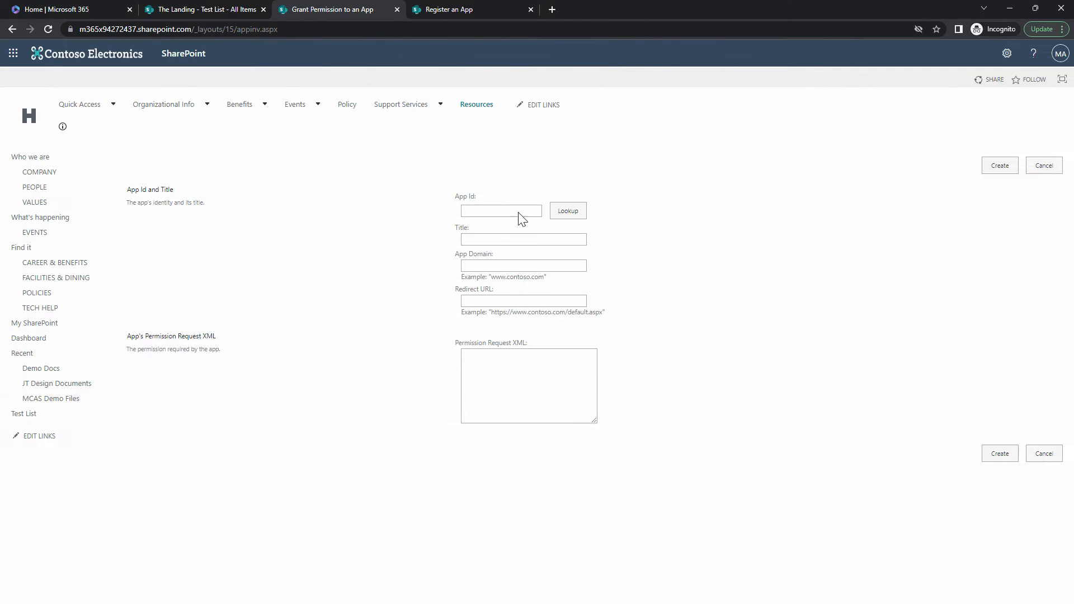
{"action": "left_click", "coordinate": [500, 210]}
{"action": "key", "text": "ctrl+v"}
{"action": "left_click", "coordinate": [557, 210]}
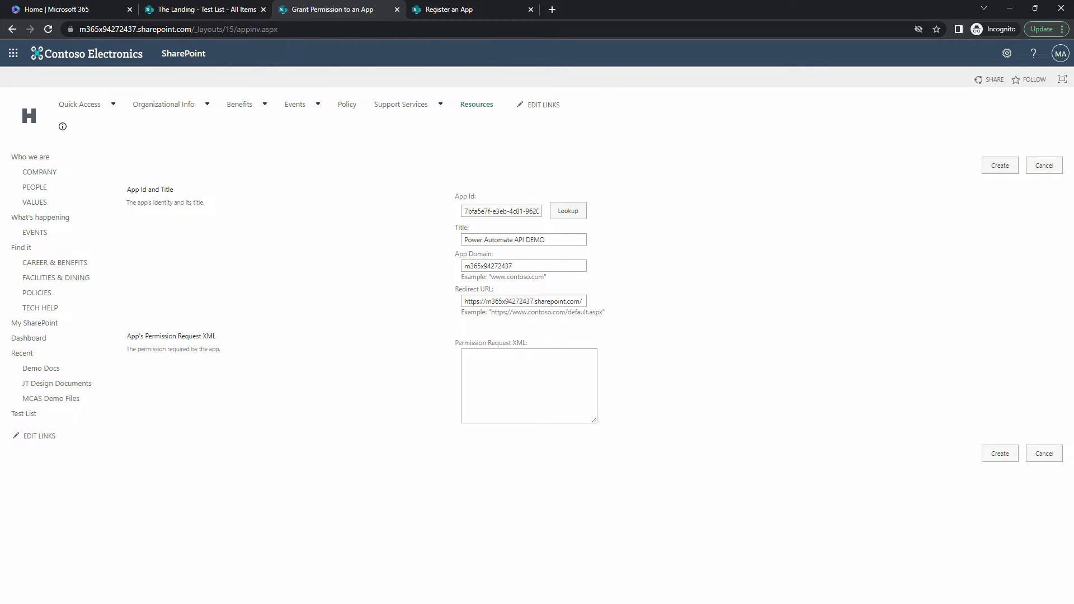
{"action": "left_click", "coordinate": [539, 376]}
{"action": "key", "text": "ctrl+v"}
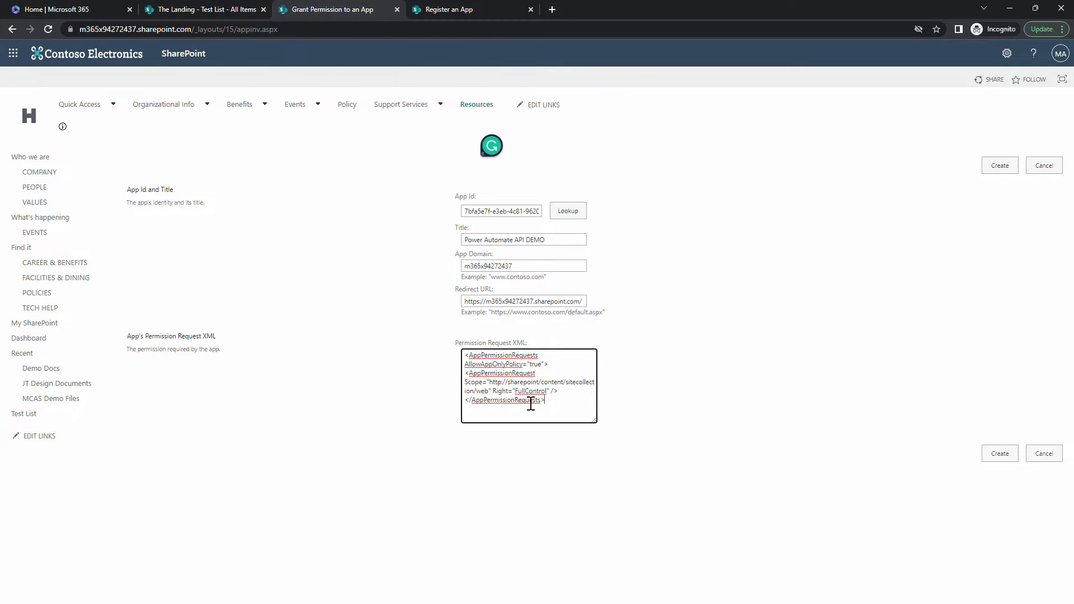
{"action": "double_click", "coordinate": [534, 391]}
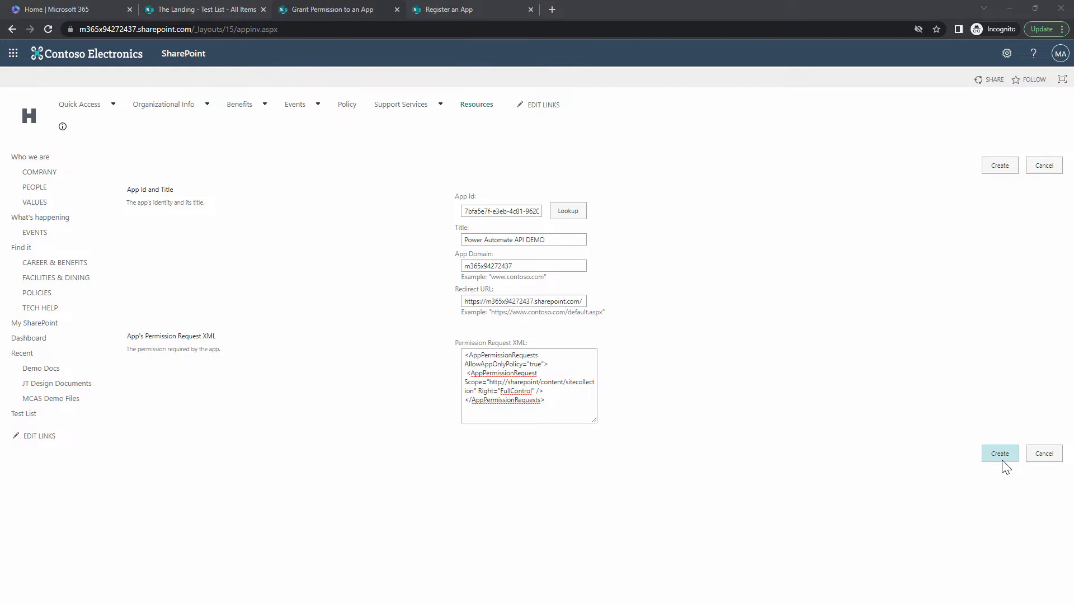
{"action": "left_click", "coordinate": [1002, 457]}
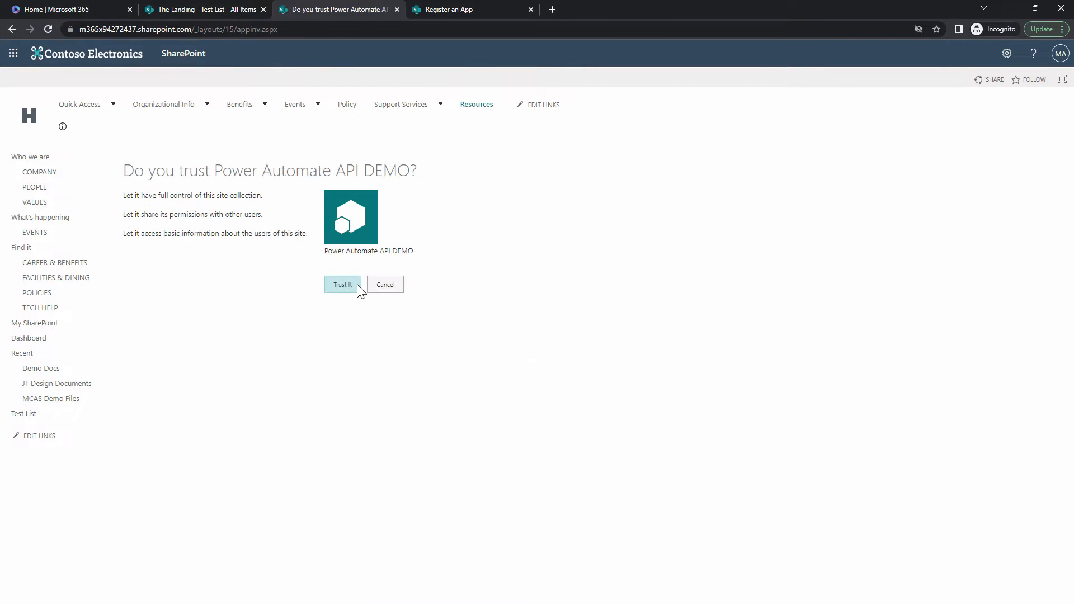
{"action": "left_click", "coordinate": [342, 284]}
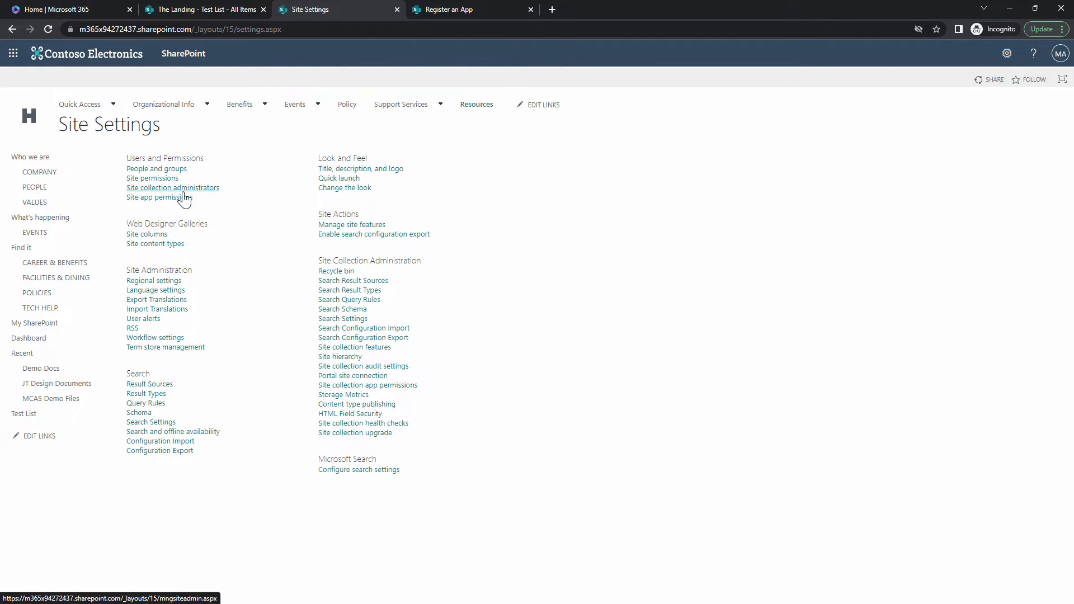
Copy the Power Automate API DEMO app identifier from Site App Permissions into Notepad, below the redirect URI
{"action": "left_click", "coordinate": [132, 199]}
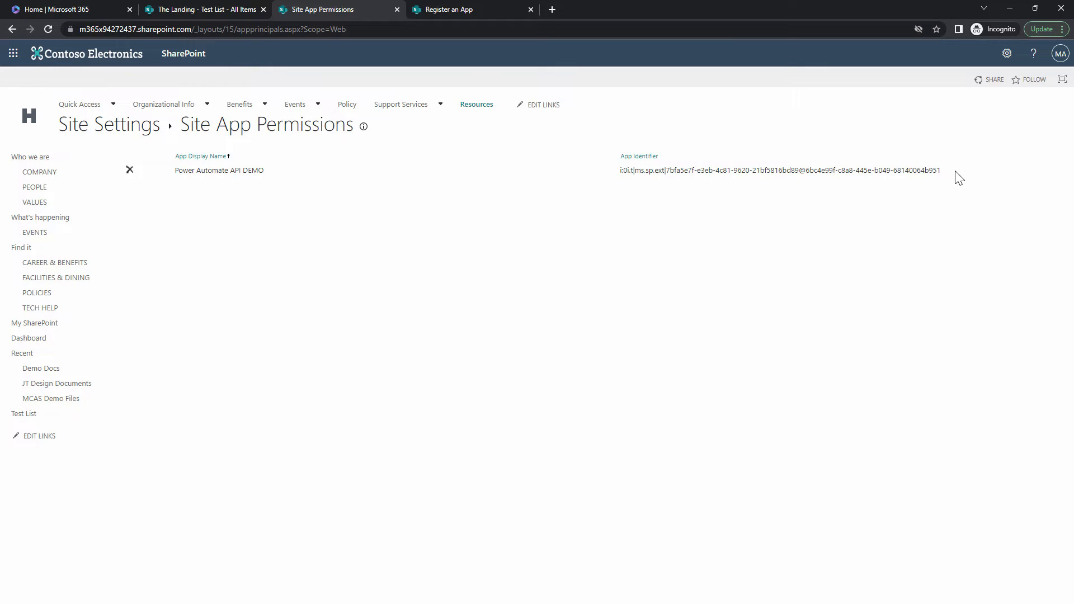
{"action": "left_click_drag", "start_coordinate": [941, 170], "coordinate": [620, 171]}
{"action": "key", "text": "ctrl+c"}
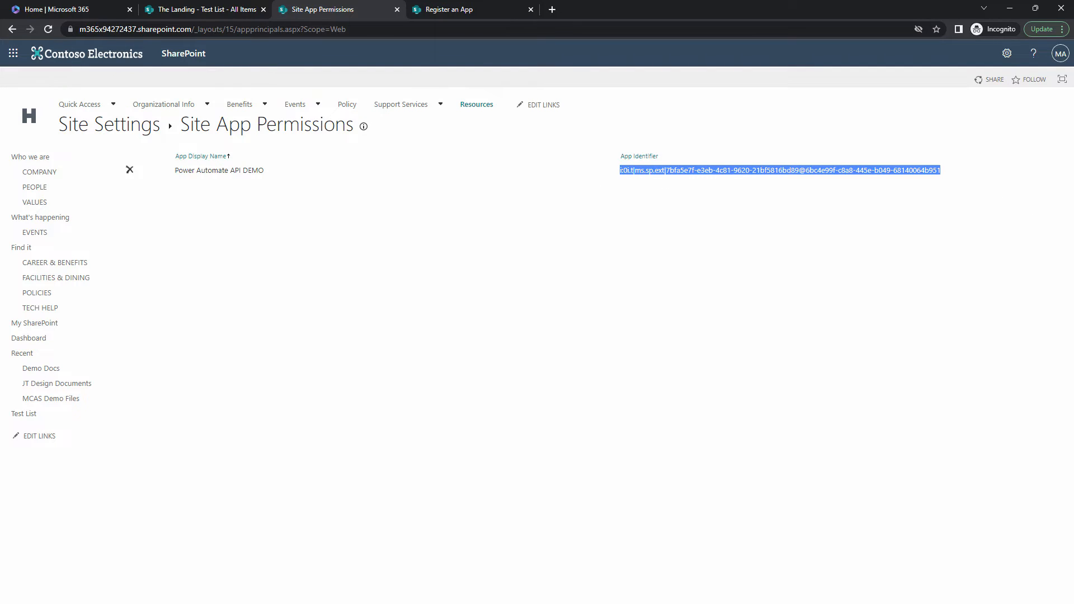
{"action": "key", "text": "alt+Tab"}
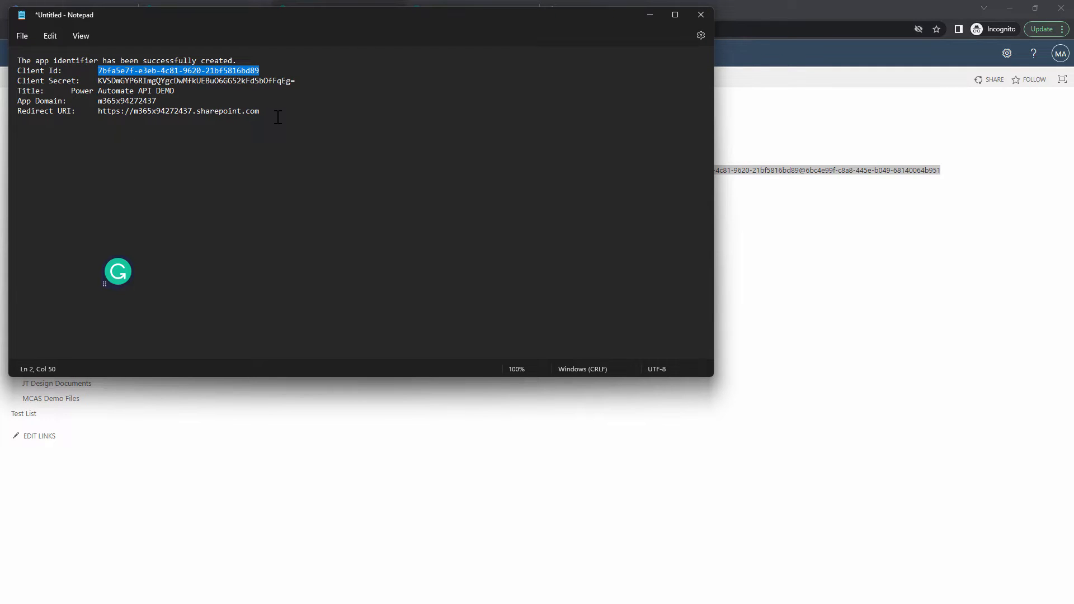
{"action": "left_click", "coordinate": [278, 115]}
{"action": "key", "text": "Return"}
{"action": "key", "text": "Return"}
{"action": "key", "text": "ctrl+v"}
{"action": "key", "text": "Return"}
{"action": "key", "text": "Return"}
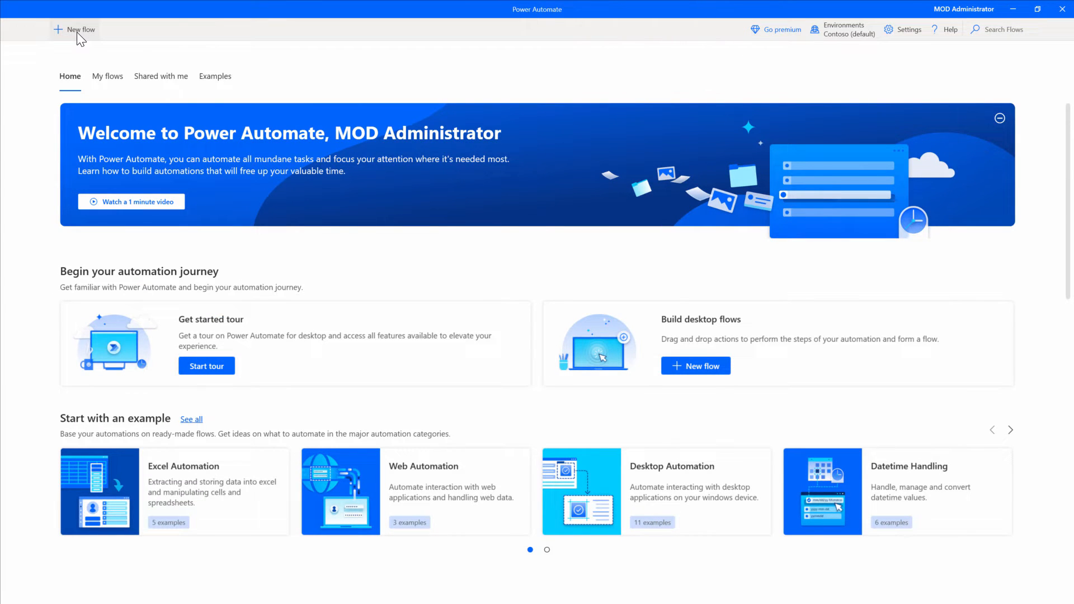
Switch to Power Automate for desktop and create a new flow named "REST API Demo"
{"action": "left_click", "coordinate": [76, 31]}
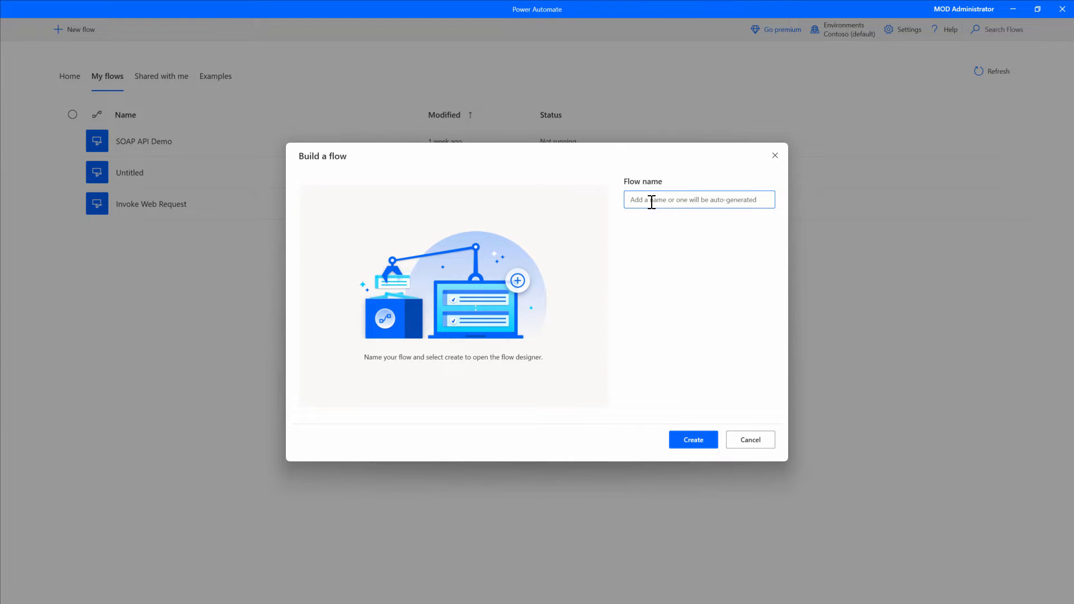
{"action": "type", "text": "REST API Demo"}
{"action": "left_click", "coordinate": [697, 440]}
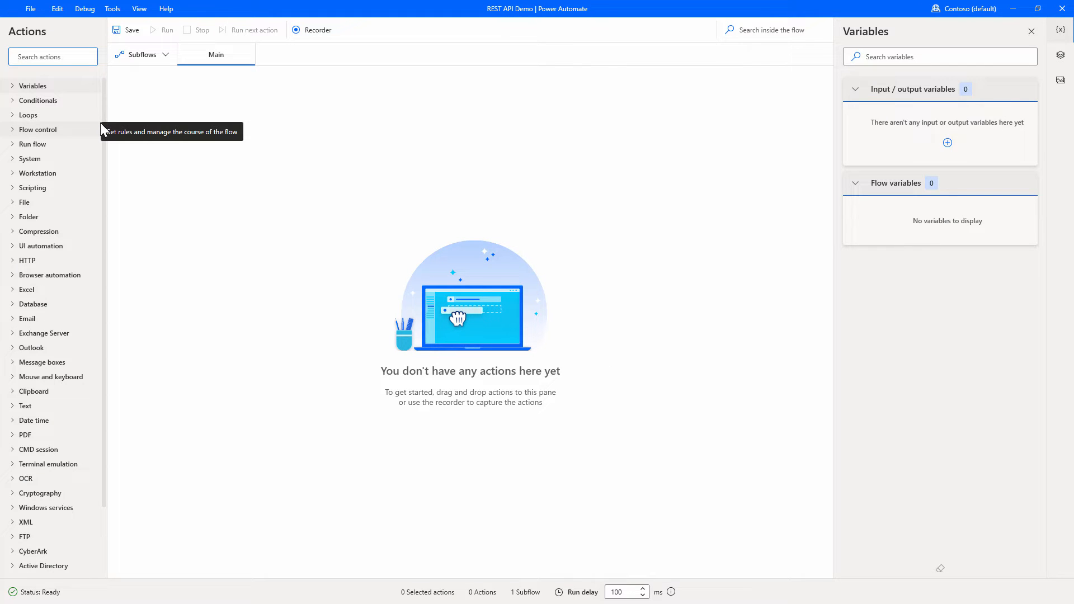
Find the Invoke web service action and add it to the Main subflow
{"action": "left_click", "coordinate": [50, 61]}
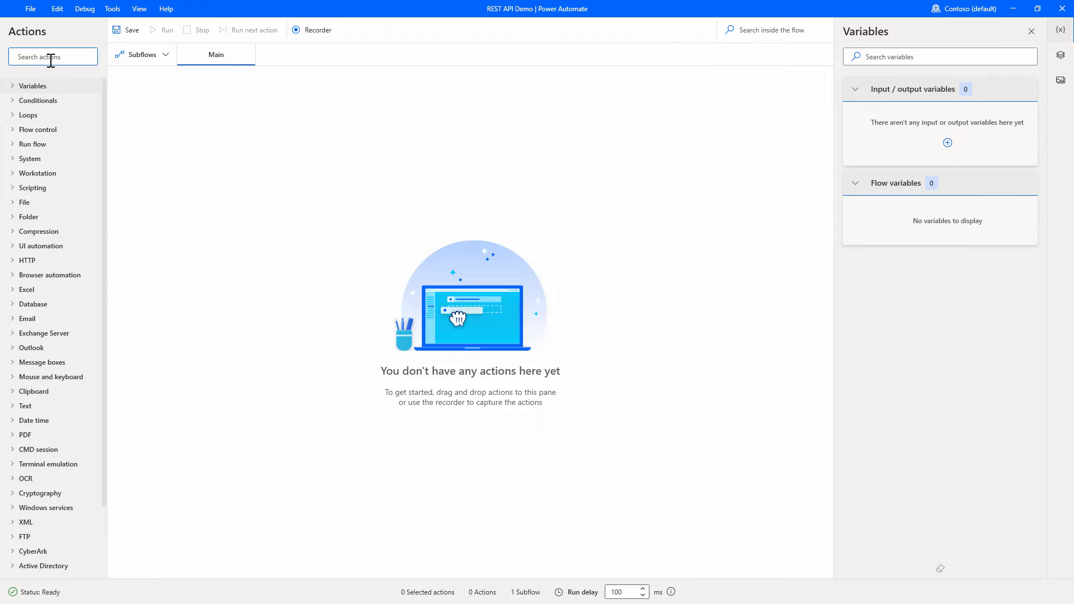
{"action": "type", "text": "Inv"}
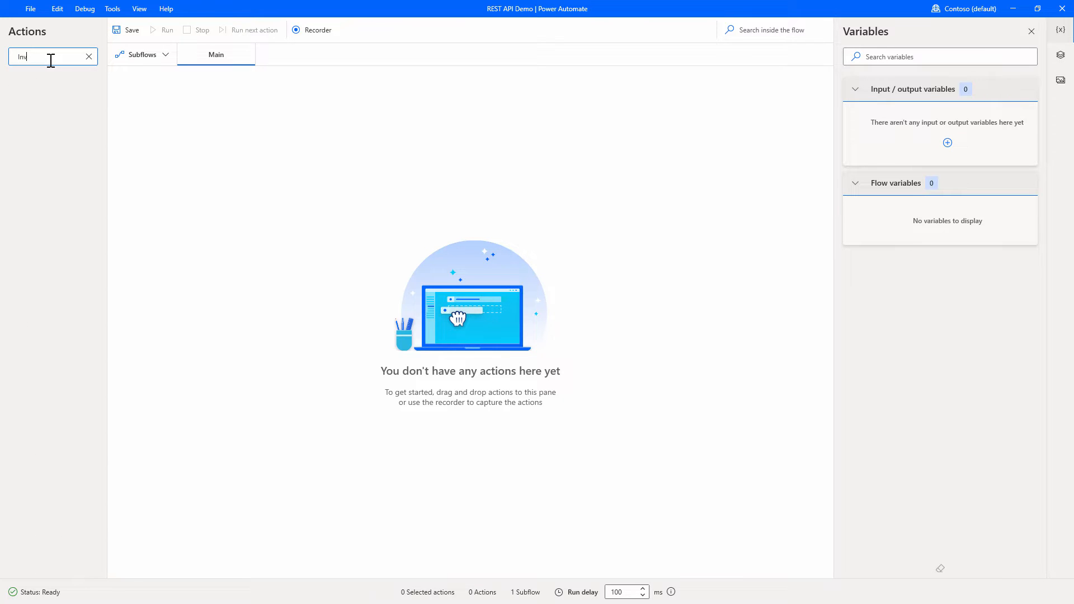
{"action": "type", "text": "oke"}
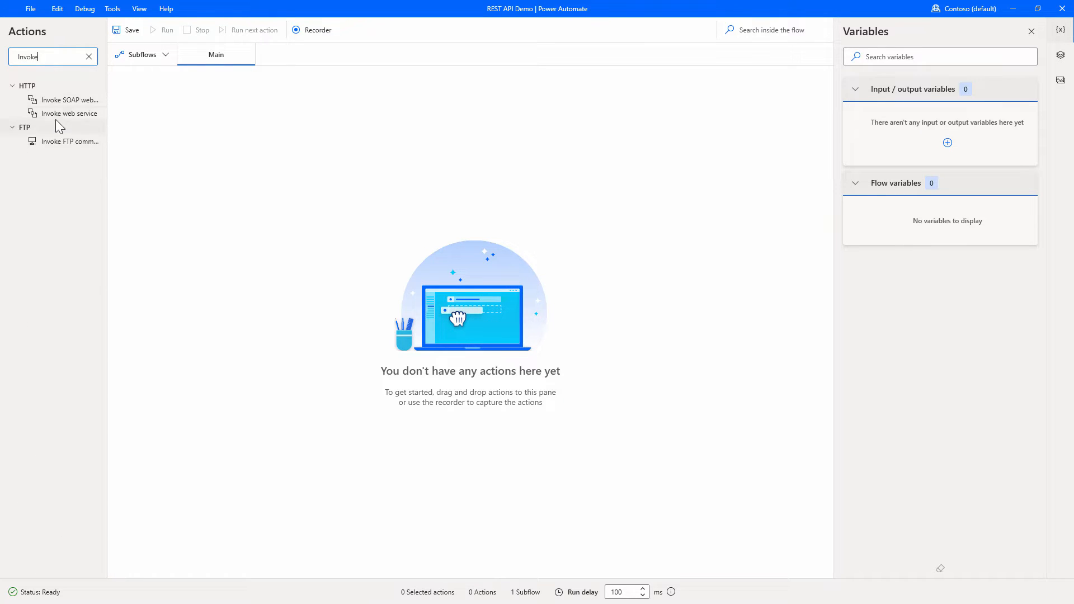
{"action": "left_click_drag", "start_coordinate": [55, 117], "coordinate": [199, 107]}
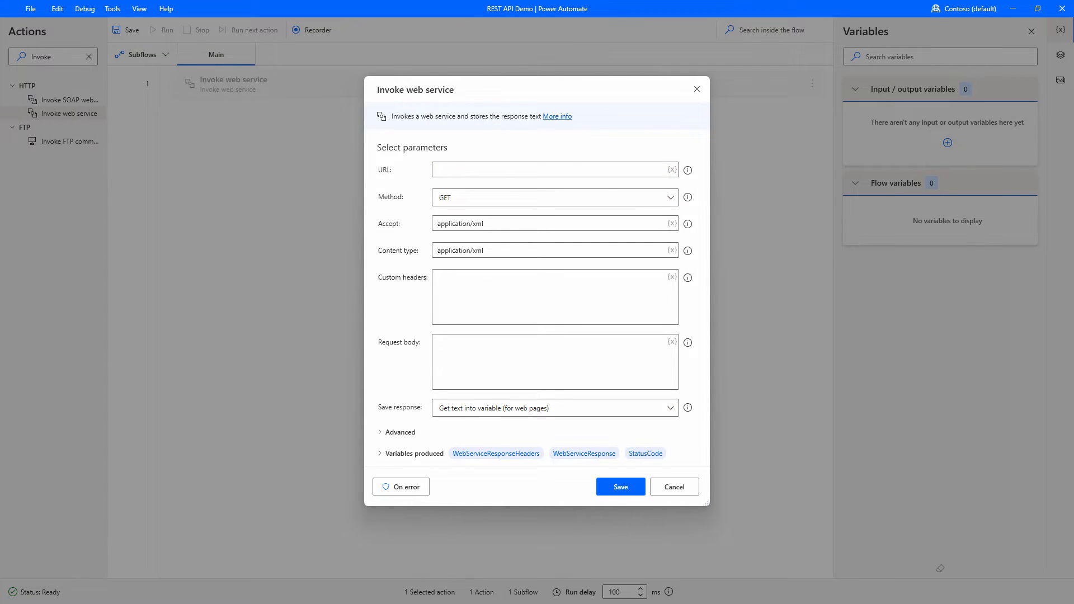
Switch to Notepad, paste the accounts.accesscontrol.windows.net tokens/OAuth/2 URL below the app identifier, and remove its tenant placeholder
{"action": "key", "text": "alt+Tab"}
{"action": "key", "text": "ctrl+v"}
{"action": "left_click_drag", "start_coordinate": [372, 155], "coordinate": [211, 156]}
{"action": "key", "text": "Delete"}
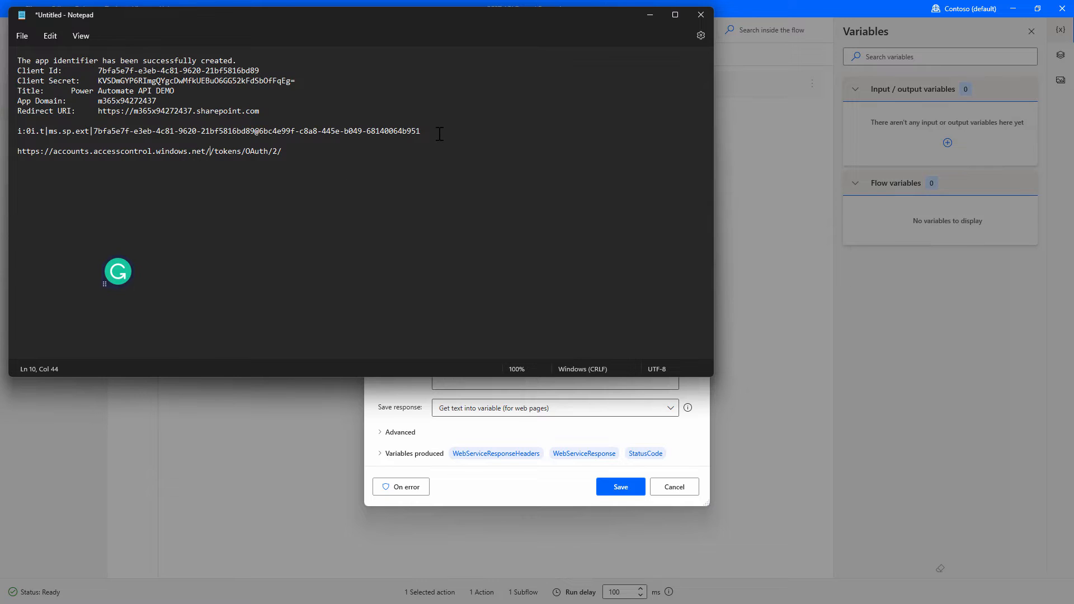
Copy the tenant ID that follows the @ in the app identifier and insert it before /tokens in the token URL
{"action": "key", "text": "alt+Tab"}
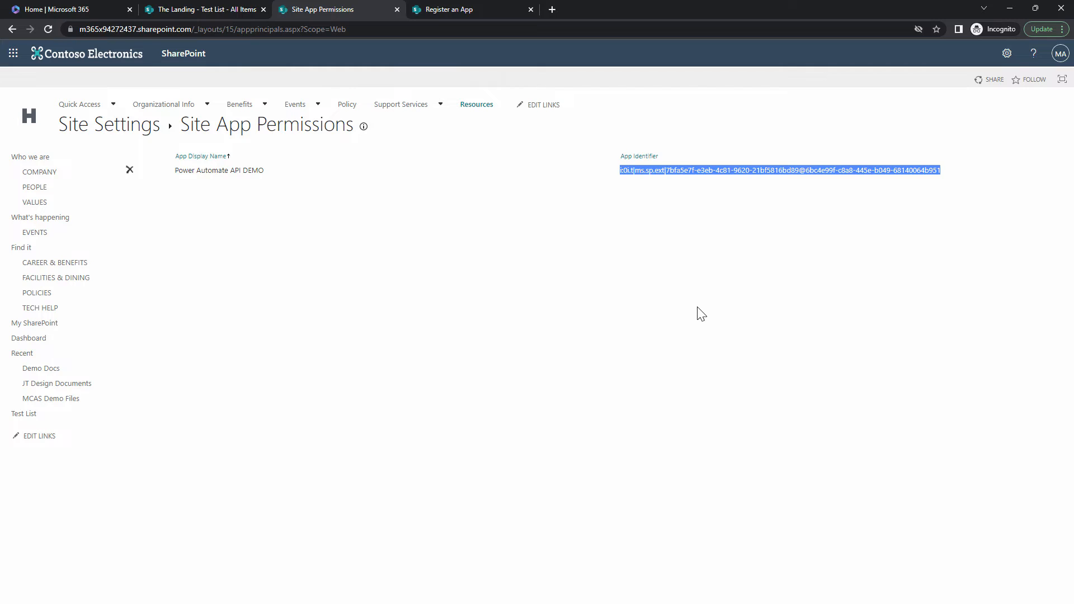
{"action": "left_click", "coordinate": [695, 307]}
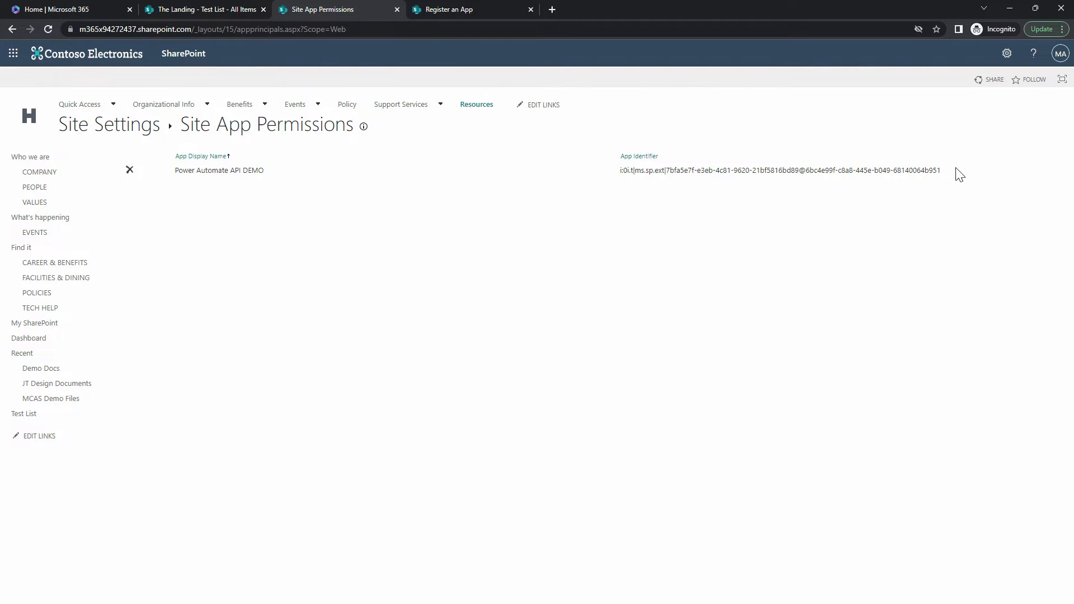
{"action": "left_click", "coordinate": [1005, 8]}
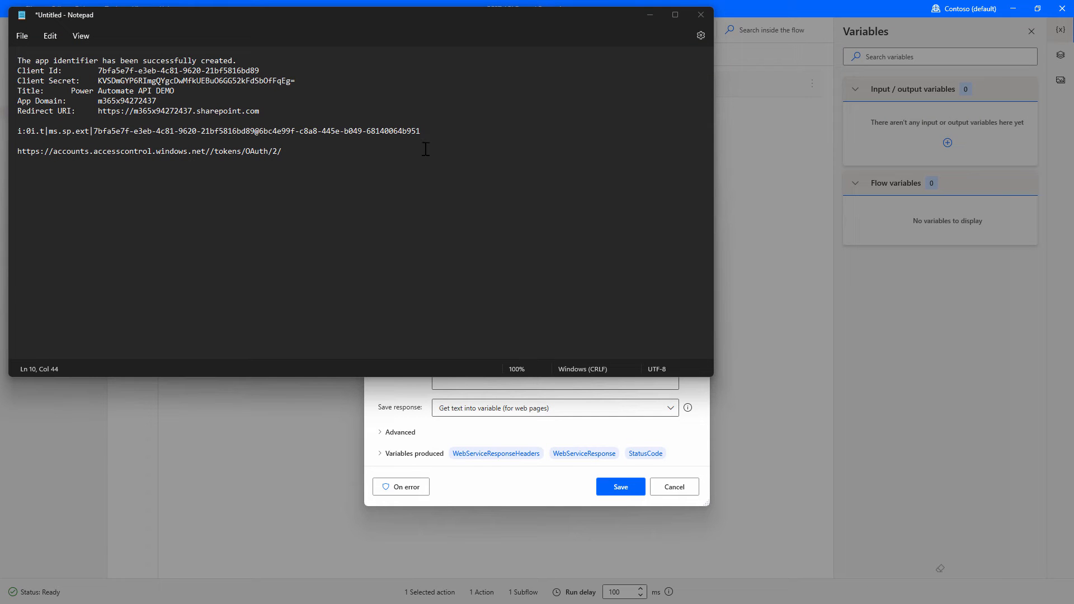
{"action": "left_click_drag", "start_coordinate": [437, 132], "coordinate": [263, 134]}
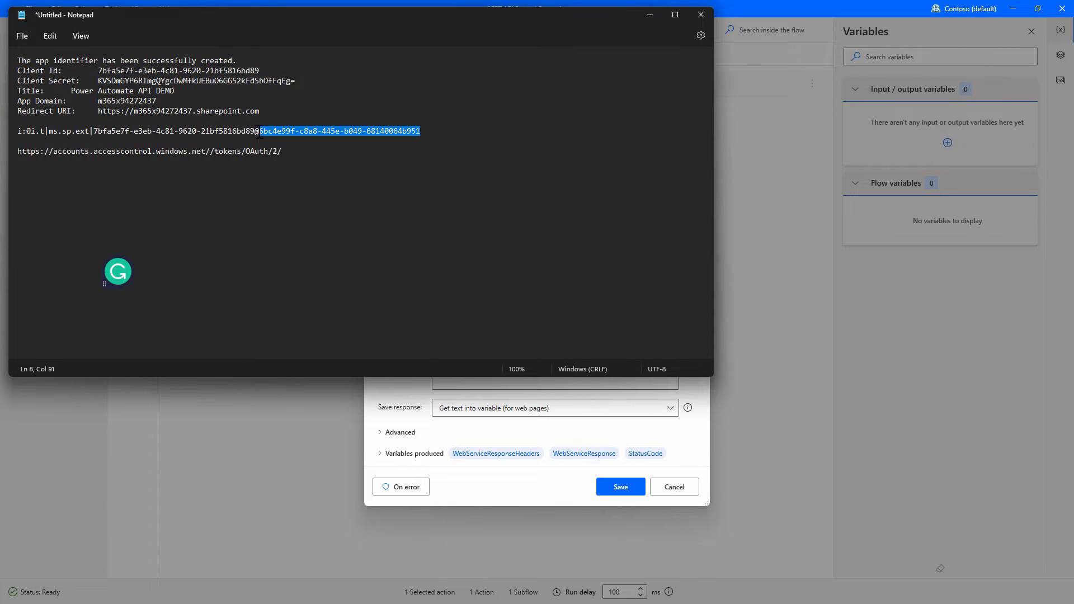
{"action": "left_click", "coordinate": [214, 151]}
{"action": "key", "text": "ctrl+v"}
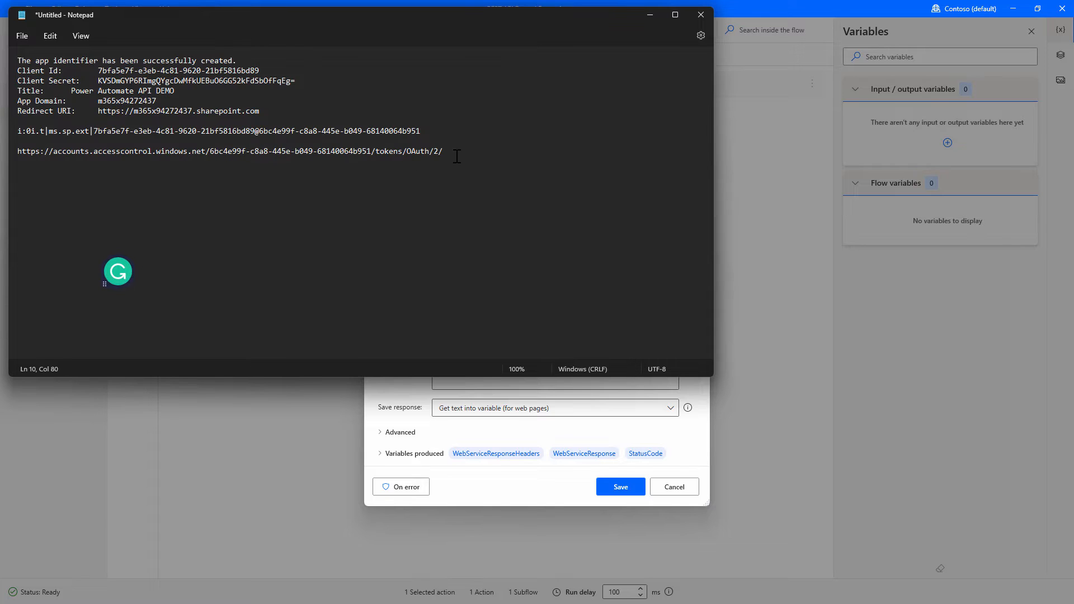
Copy the completed token URL from Notepad into the URL parameter of the Invoke web service action
{"action": "left_click_drag", "start_coordinate": [453, 152], "coordinate": [3, 158]}
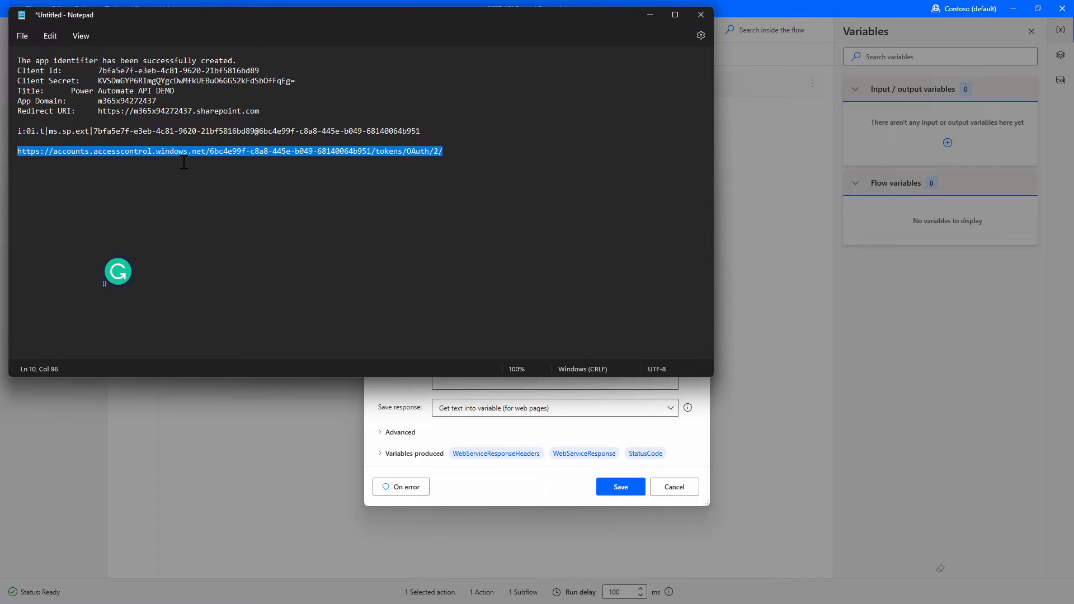
{"action": "left_click", "coordinate": [213, 150]}
{"action": "left_click_drag", "start_coordinate": [211, 149], "coordinate": [377, 151]}
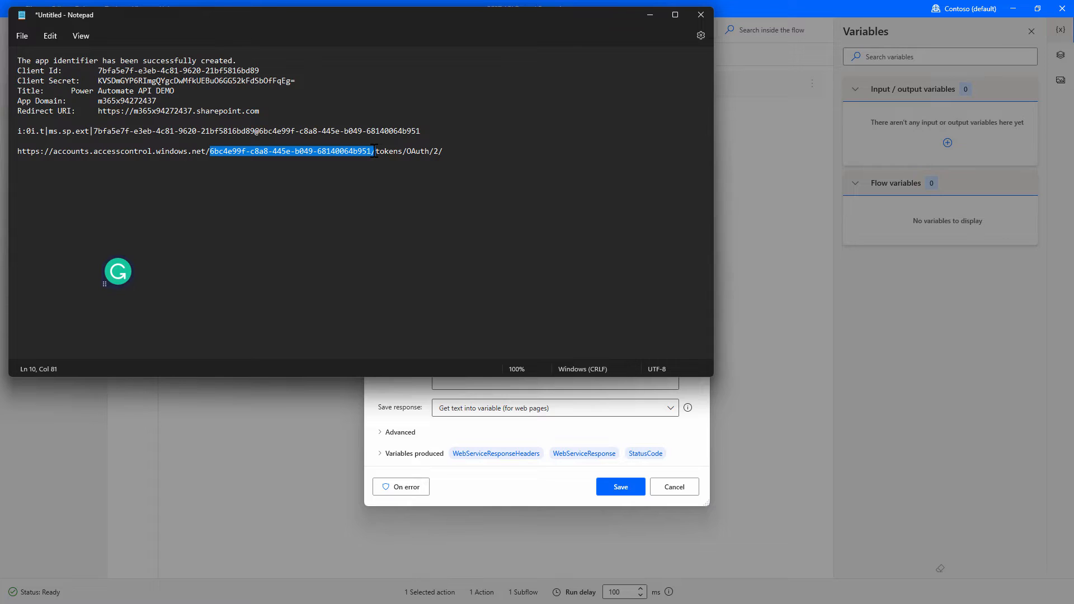
{"action": "left_click_drag", "start_coordinate": [460, 155], "coordinate": [15, 152]}
{"action": "key", "text": "ctrl+c"}
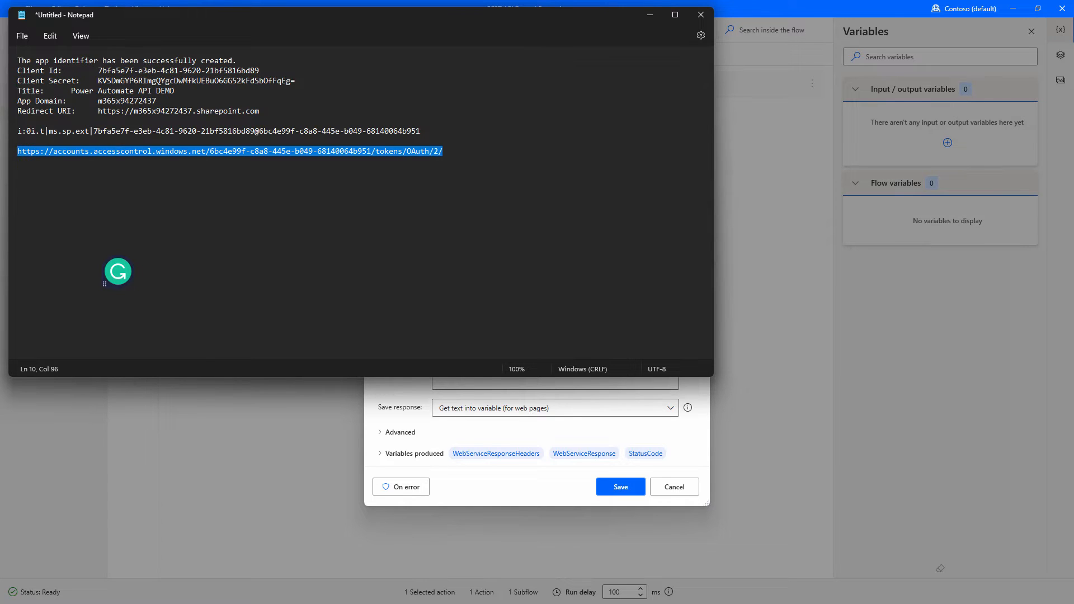
{"action": "left_click", "coordinate": [649, 15]}
{"action": "left_click", "coordinate": [553, 168]}
{"action": "key", "text": "ctrl+v"}
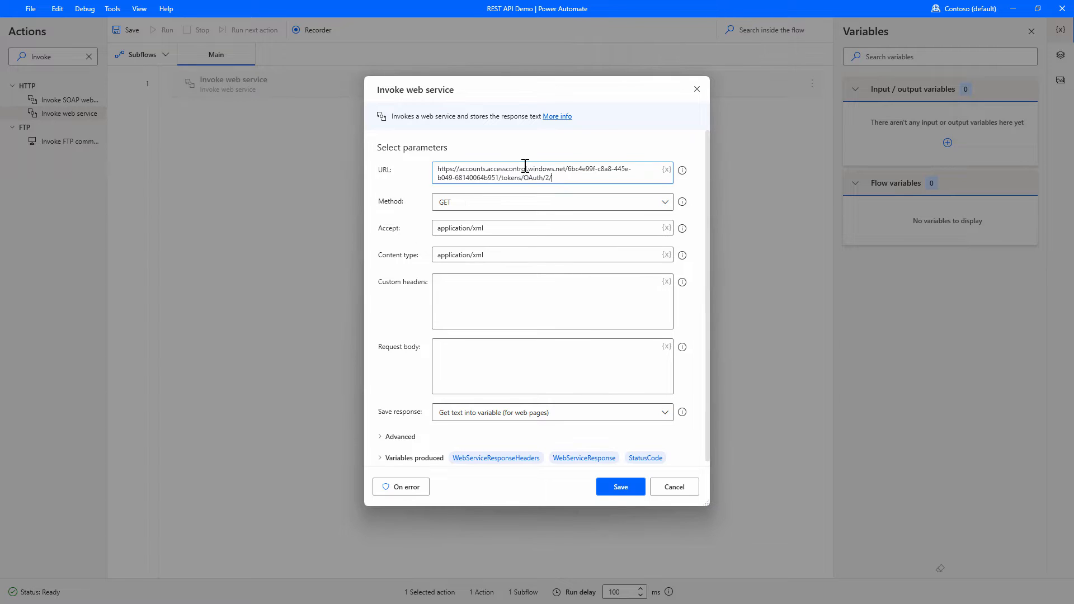
Set the web service method to POST and the Accept value to application/json
{"action": "left_click", "coordinate": [515, 203]}
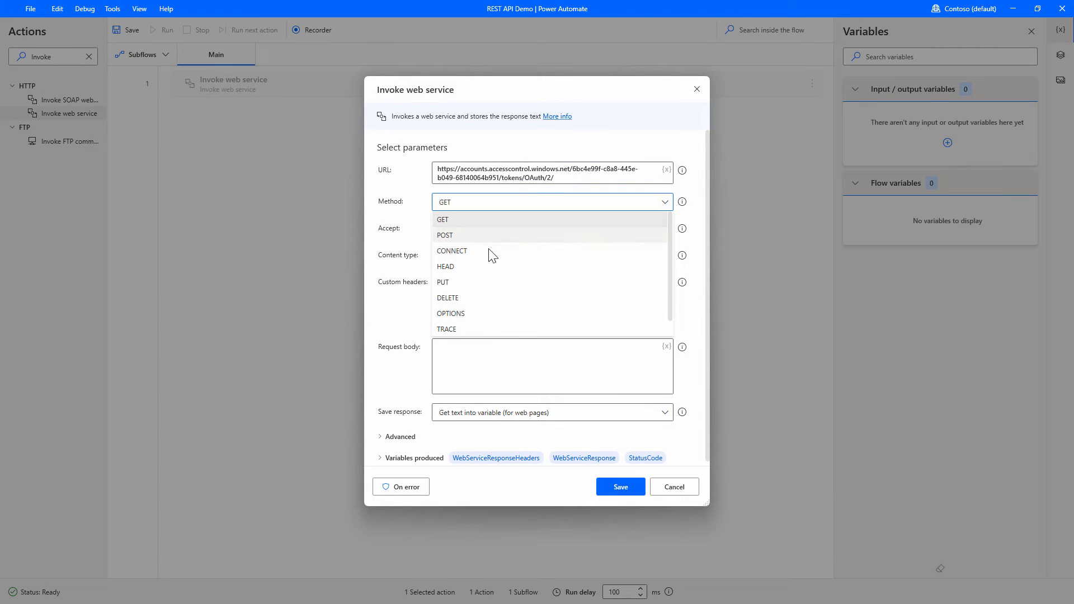
{"action": "left_click", "coordinate": [478, 236]}
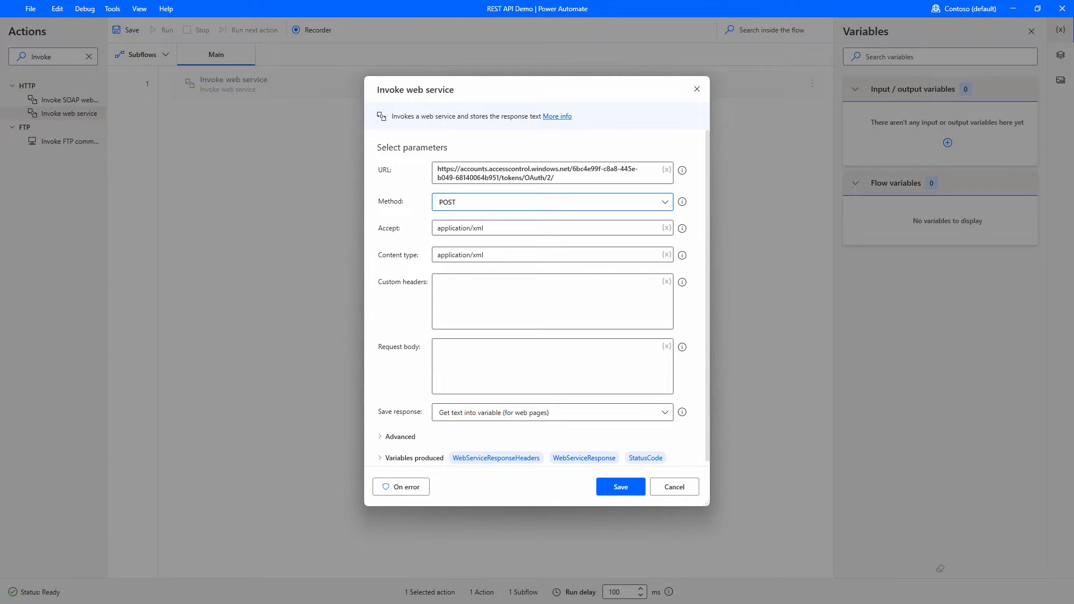
{"action": "double_click", "coordinate": [479, 227]}
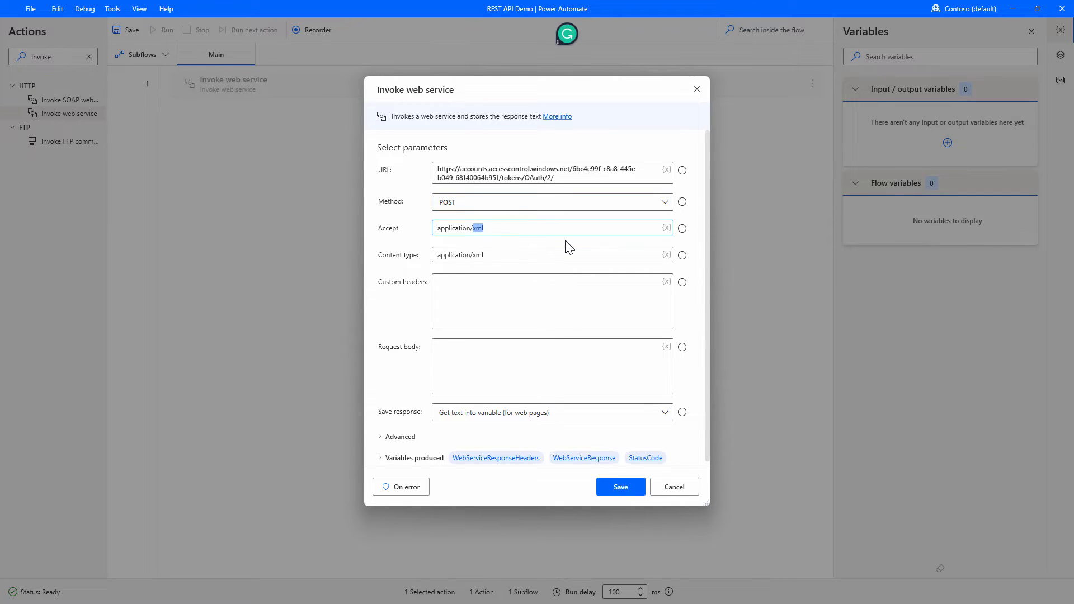
{"action": "type", "text": "json"}
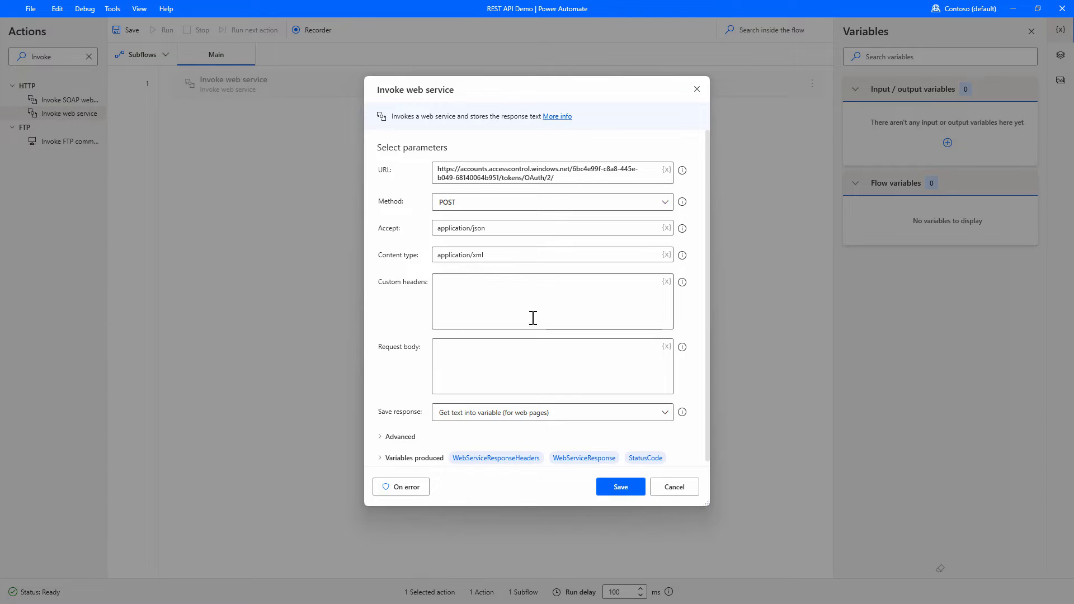
Set the content type to application/x-www-form-urlencoded, without a leading space
{"action": "left_click_drag", "start_coordinate": [496, 255], "coordinate": [403, 267]}
{"action": "type", "text": "application/x-www-form-urlencoded"}
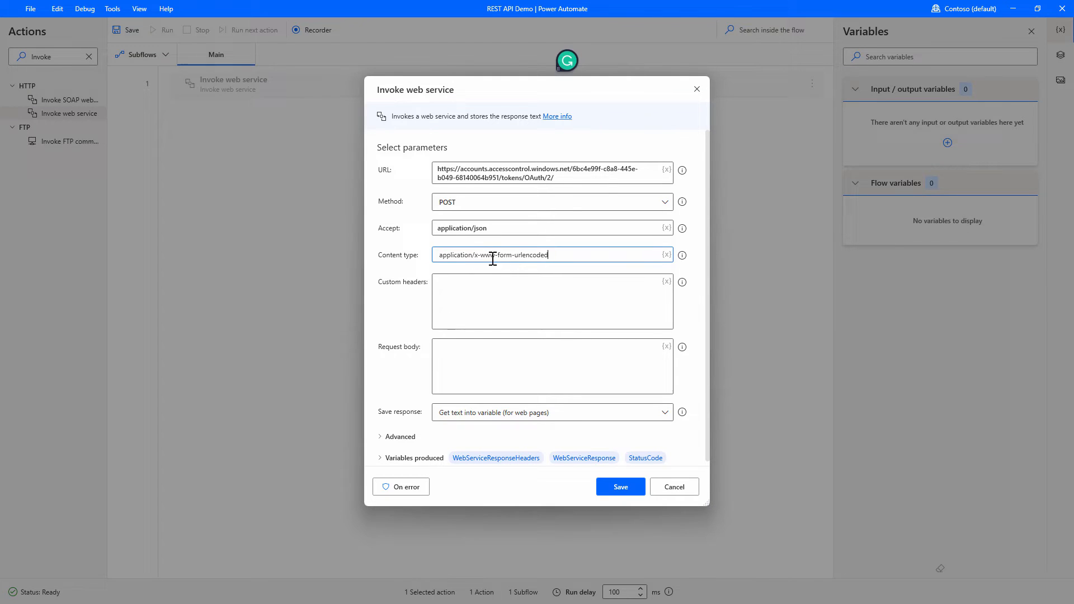
{"action": "left_click", "coordinate": [439, 255]}
{"action": "key", "text": "BackSpace"}
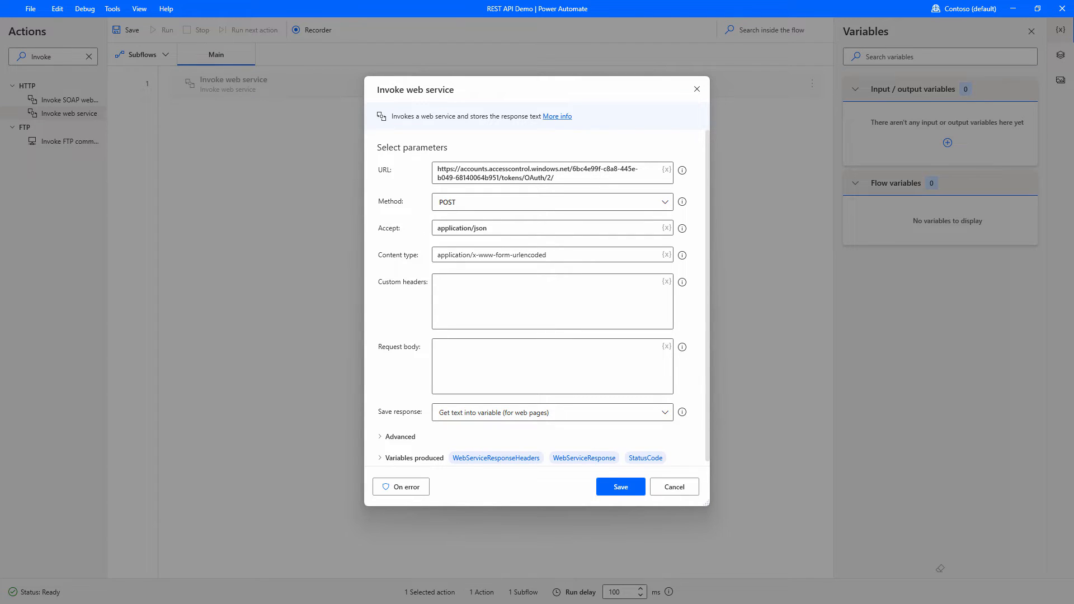
Paste the request body template with grant_type, client_id, client_secret and resource lines below the token URL in Notepad
{"action": "key", "text": "alt+Tab"}
{"action": "left_click", "coordinate": [492, 153]}
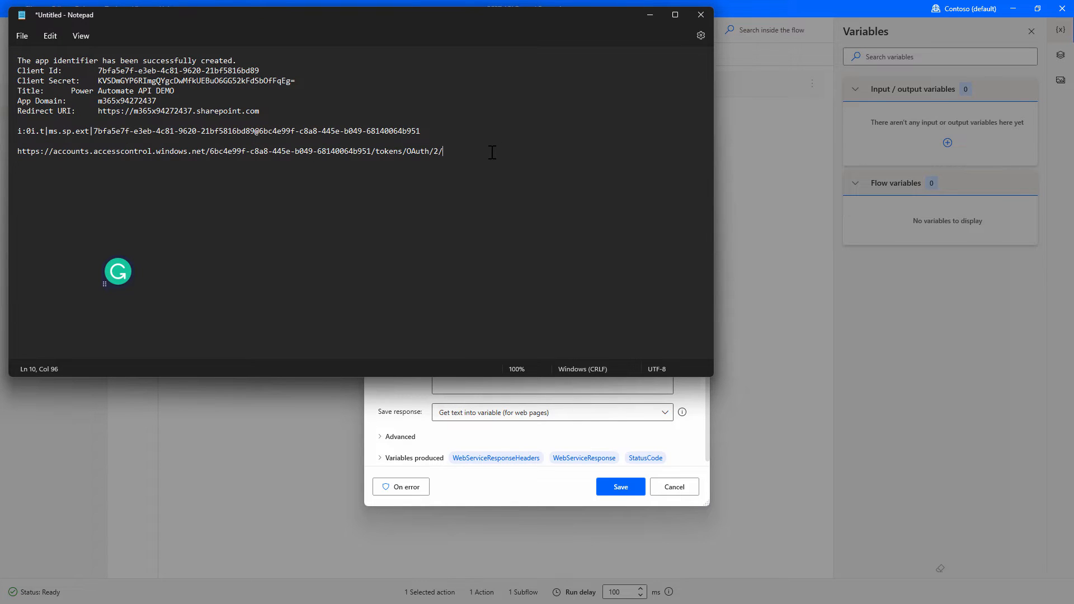
{"action": "key", "text": "Return"}
{"action": "key", "text": "Return"}
{"action": "key", "text": "ctrl+v"}
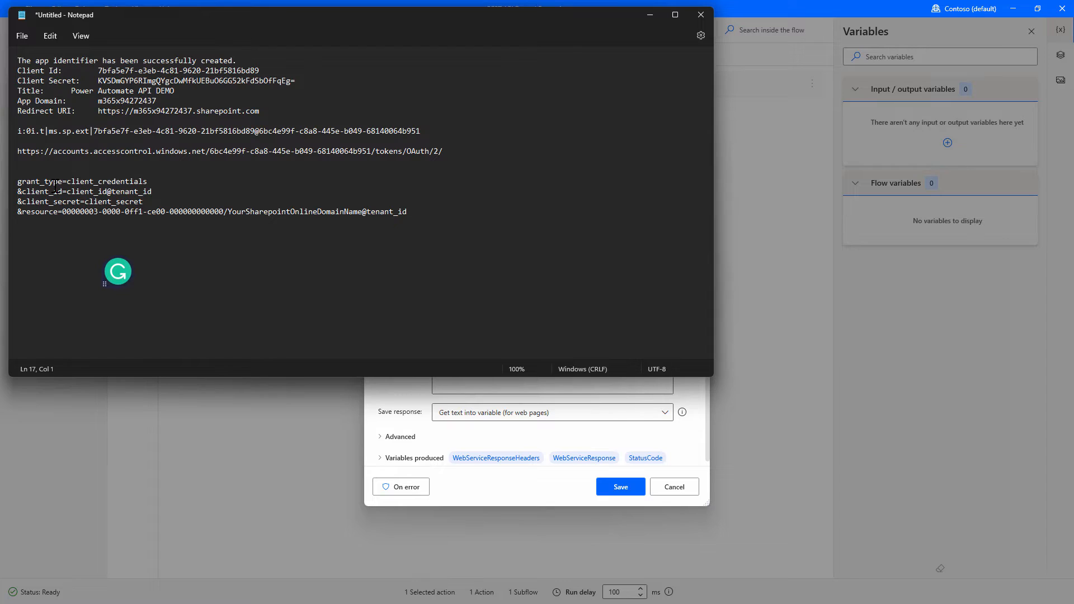
{"action": "left_click_drag", "start_coordinate": [67, 182], "coordinate": [164, 181]}
{"action": "left_click", "coordinate": [368, 280]}
Replace the client_id and tenant_id placeholders in the template's client_id line with the registered client ID and tenant ID
{"action": "left_click_drag", "start_coordinate": [261, 69], "coordinate": [99, 72]}
{"action": "key", "text": "ctrl+c"}
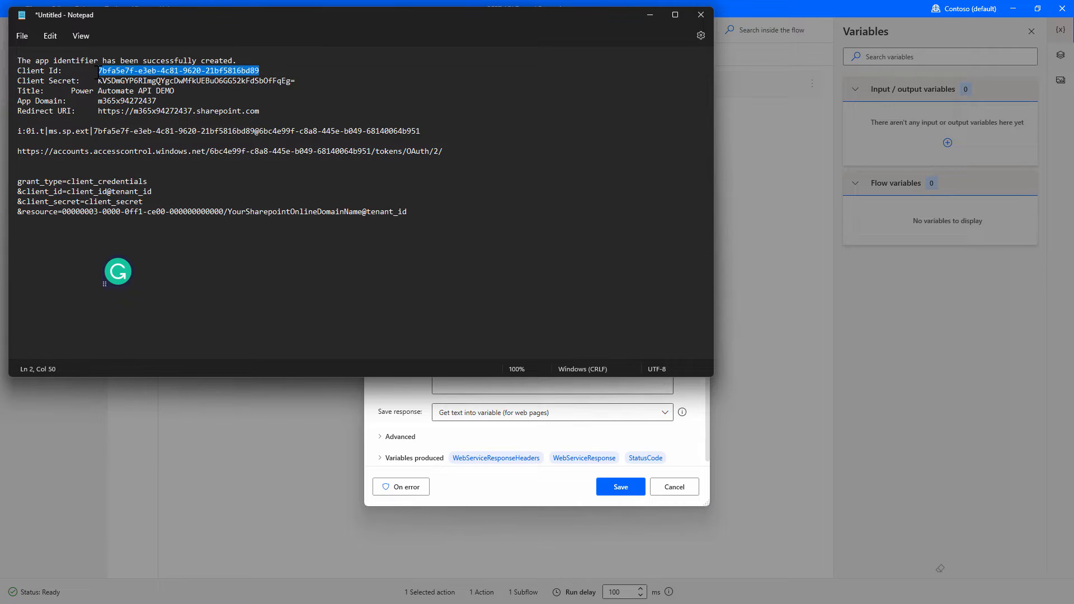
{"action": "left_click_drag", "start_coordinate": [109, 191], "coordinate": [67, 192]}
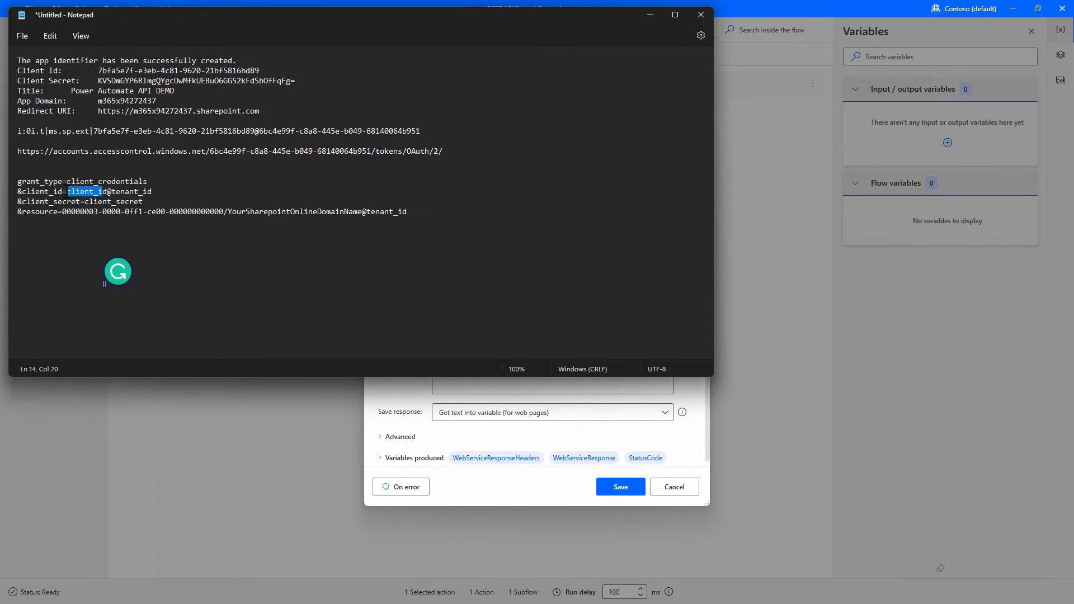
{"action": "key", "text": "ctrl+v"}
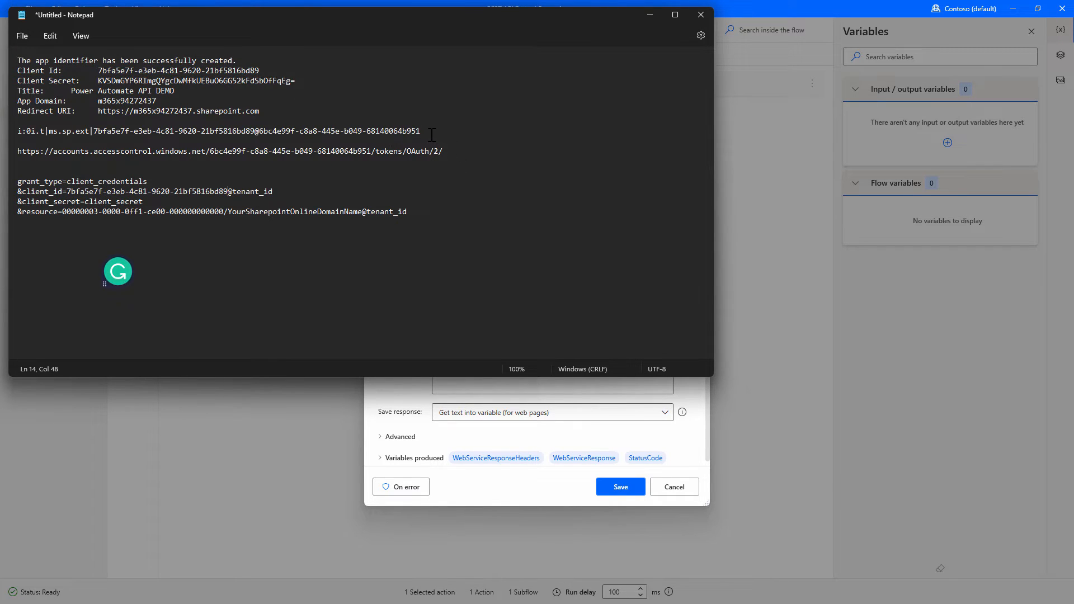
{"action": "left_click_drag", "start_coordinate": [432, 134], "coordinate": [258, 133]}
{"action": "key", "text": "ctrl+c"}
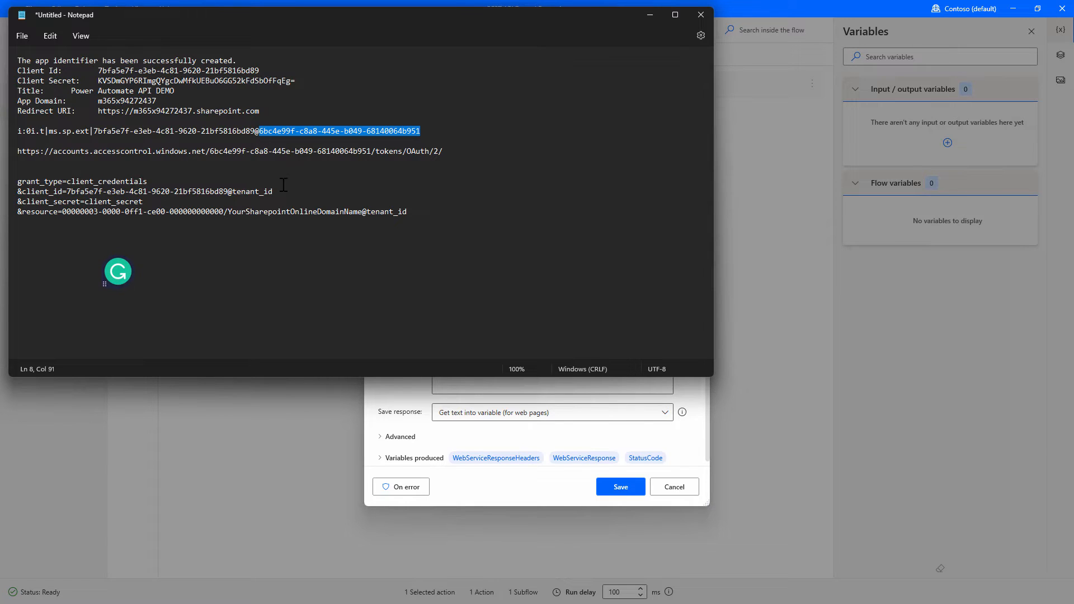
{"action": "left_click_drag", "start_coordinate": [279, 192], "coordinate": [237, 193]}
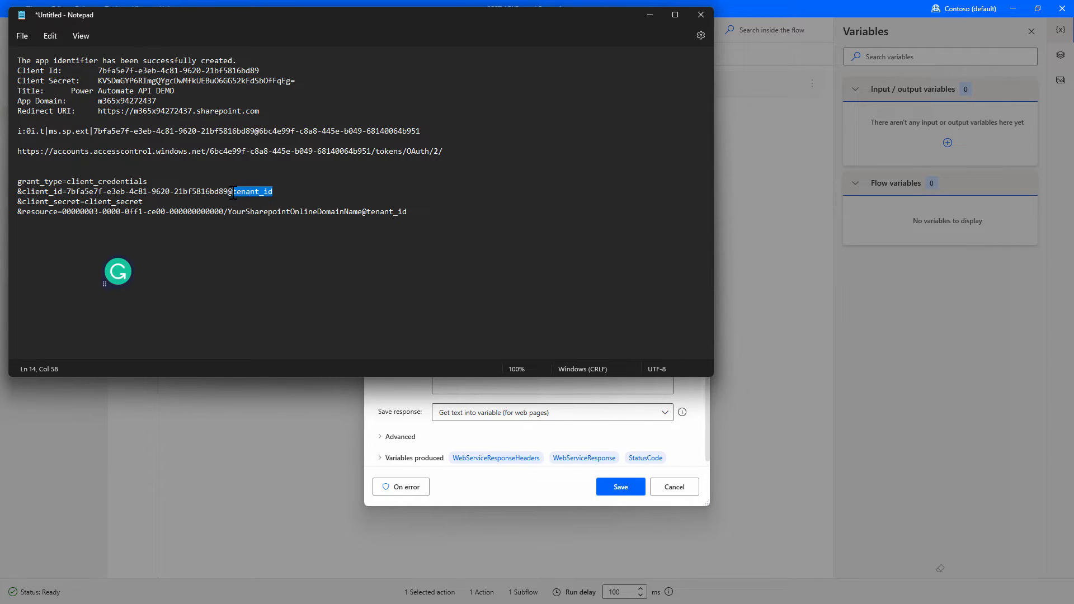
{"action": "key", "text": "ctrl+v"}
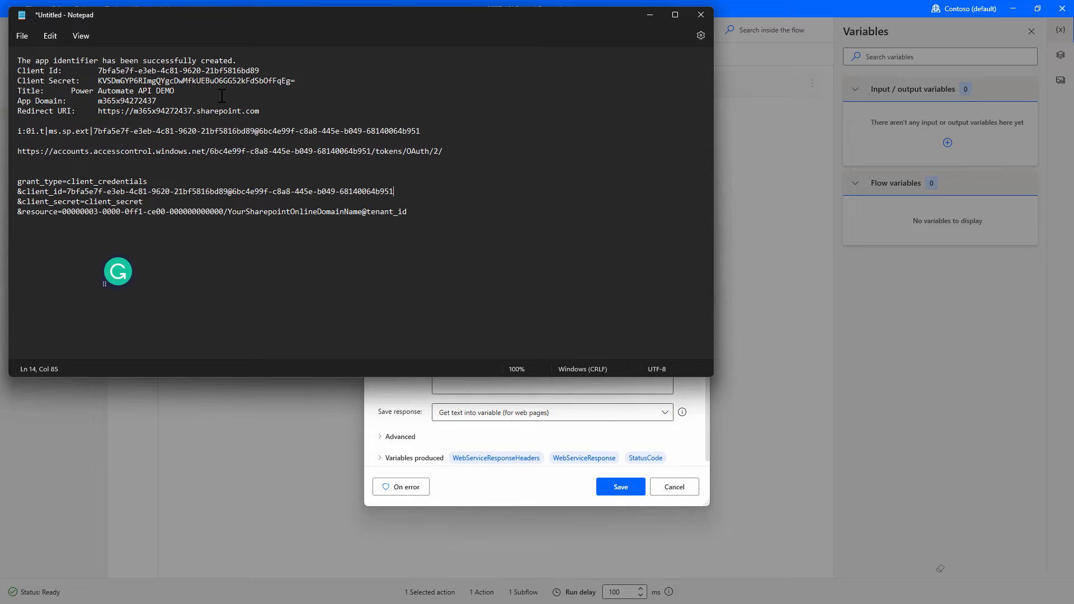
Replace the client_secret placeholder in the request body template with the client secret from the notes
{"action": "left_click_drag", "start_coordinate": [295, 81], "coordinate": [94, 80]}
{"action": "key", "text": "ctrl+c"}
{"action": "double_click", "coordinate": [114, 202]}
{"action": "key", "text": "ctrl+v"}
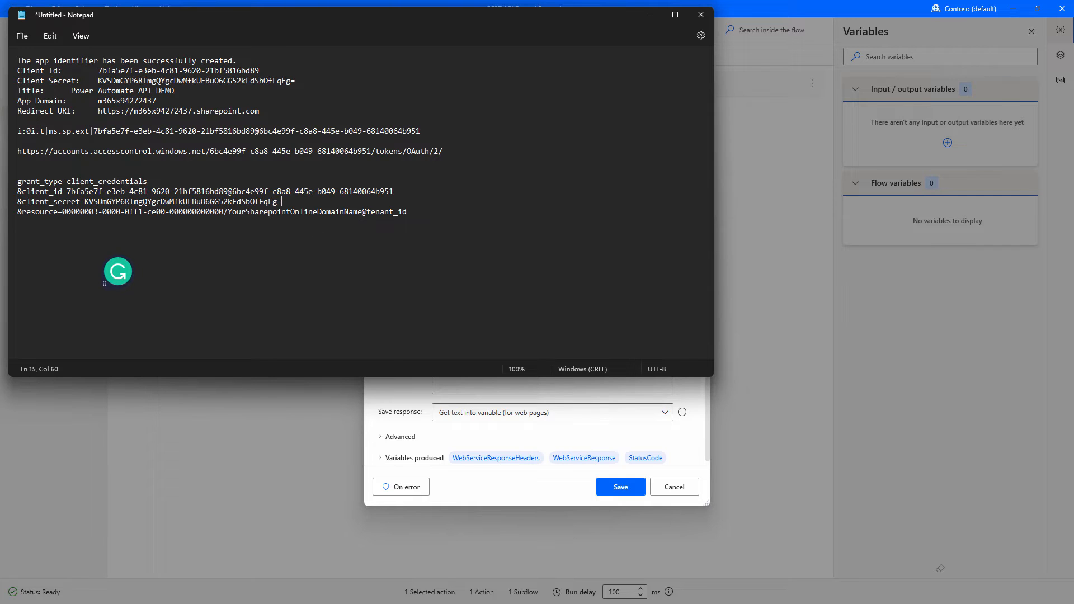
Complete the resource line with the SharePoint domain and tenant ID, and copy the whole body, including the client secret, into the action's Request body
{"action": "key", "text": "alt+Tab"}
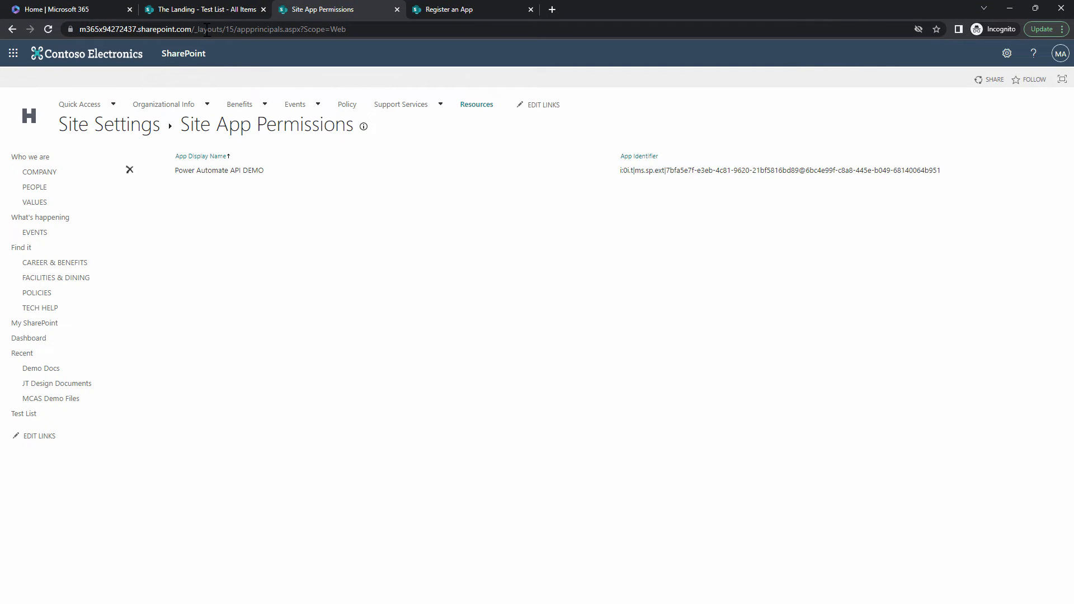
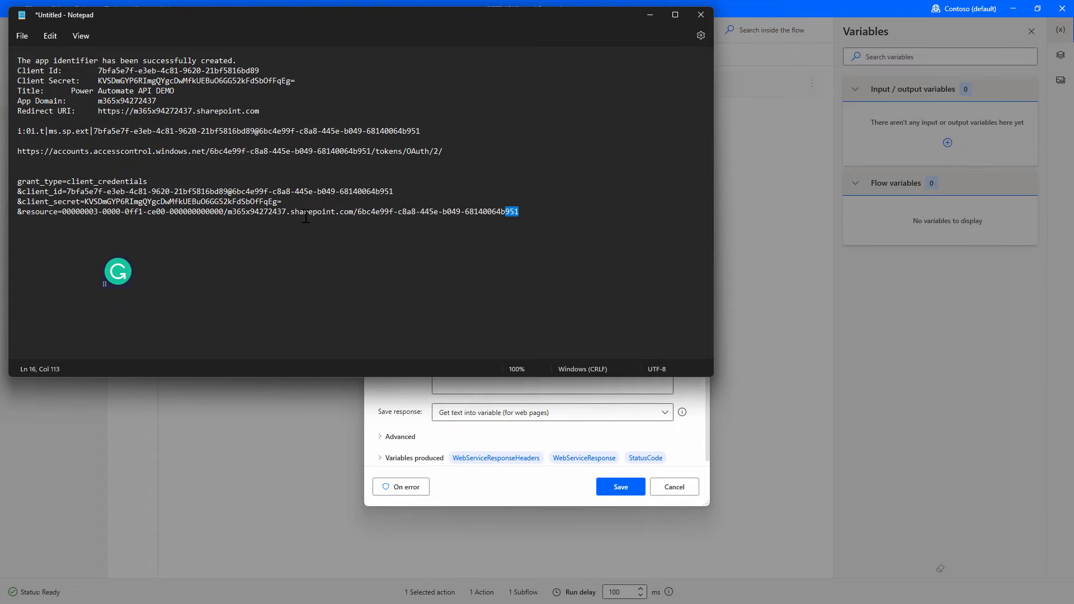
{"action": "left_click_drag", "start_coordinate": [306, 217], "coordinate": [12, 184]}
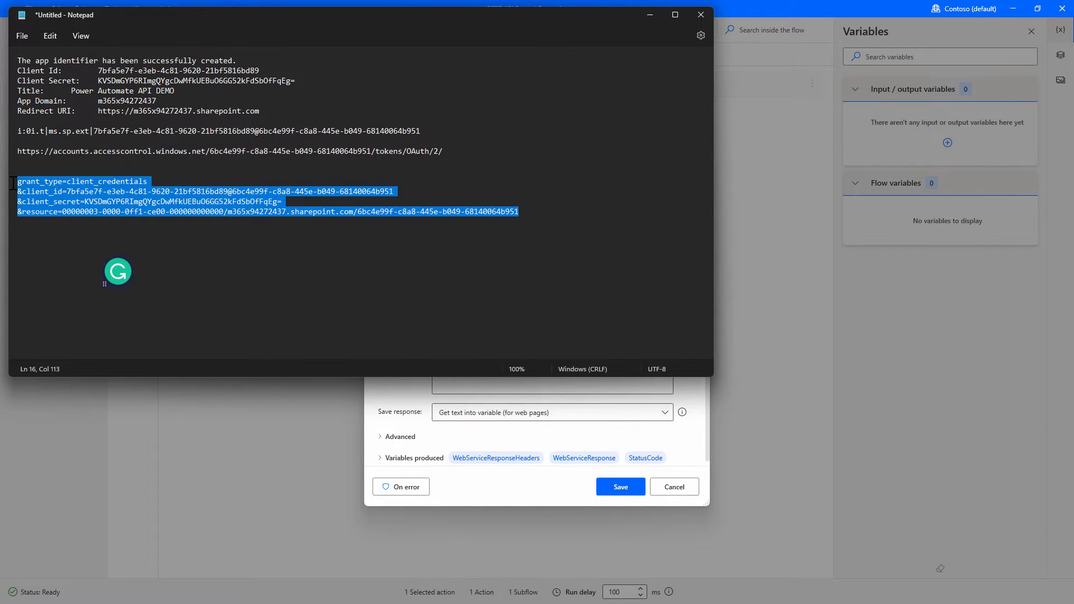
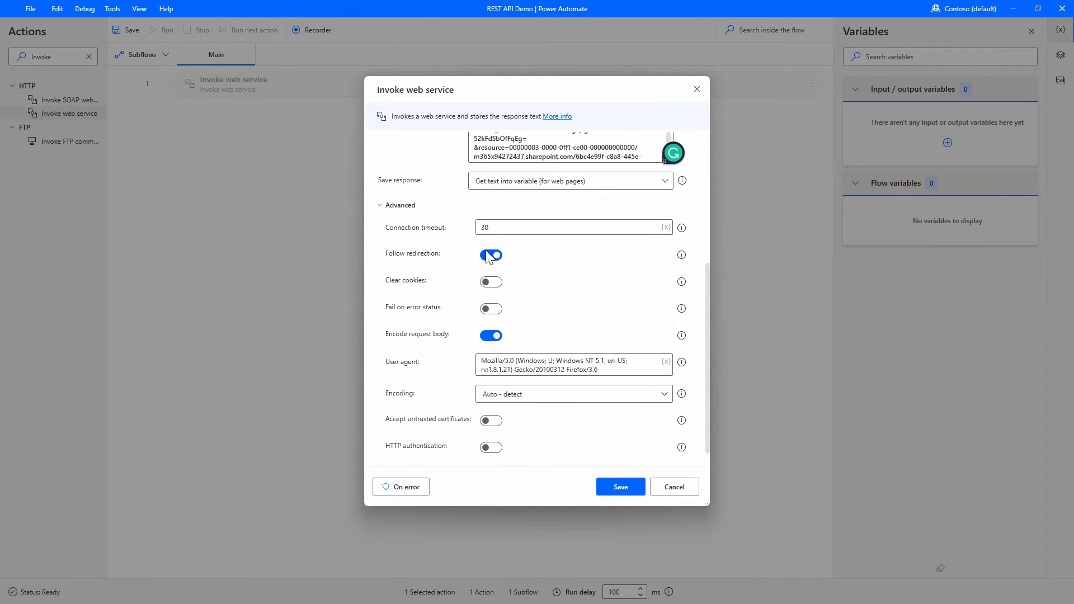
Turn off Follow redirection and Encode request body in the advanced settings and save the Invoke web service action
{"action": "left_click", "coordinate": [488, 255]}
{"action": "left_click", "coordinate": [491, 336]}
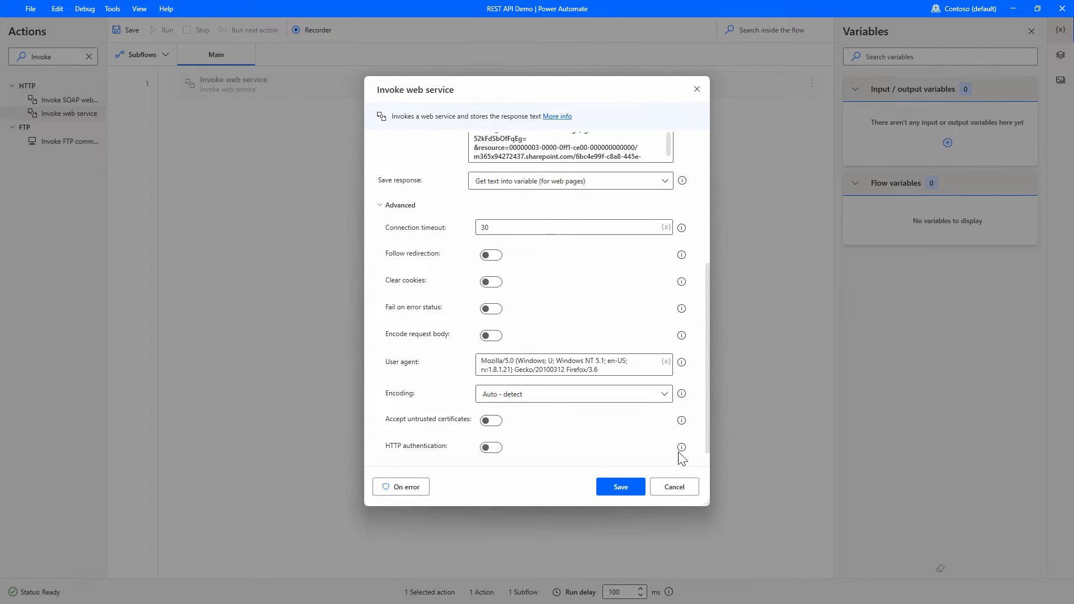
{"action": "left_click", "coordinate": [625, 482]}
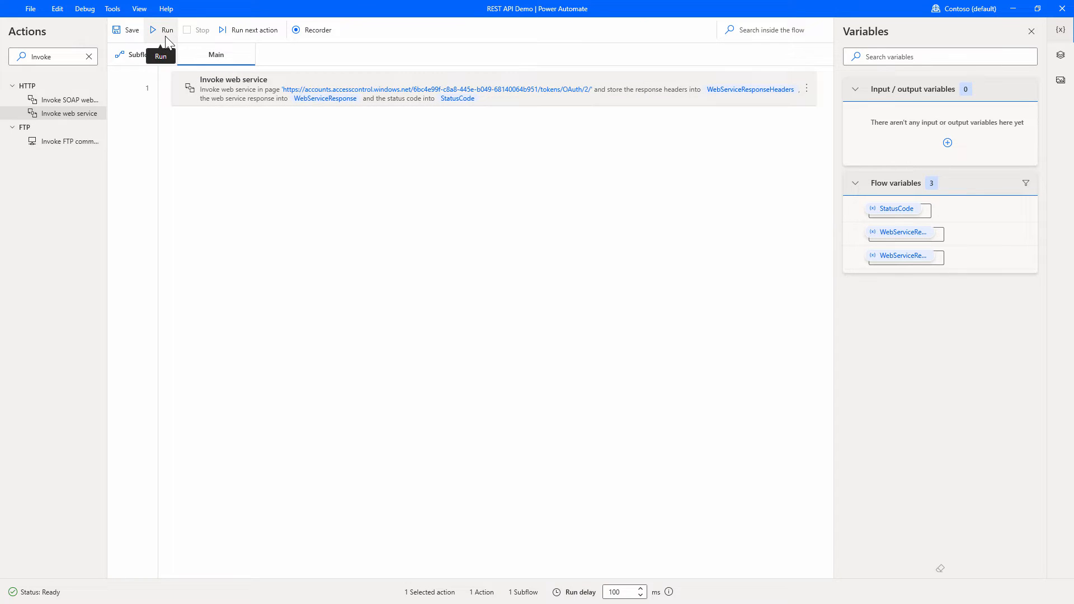
Run the flow and copy the full WebServiceResponse text into the Notepad notes to examine the error description
{"action": "left_click", "coordinate": [165, 36]}
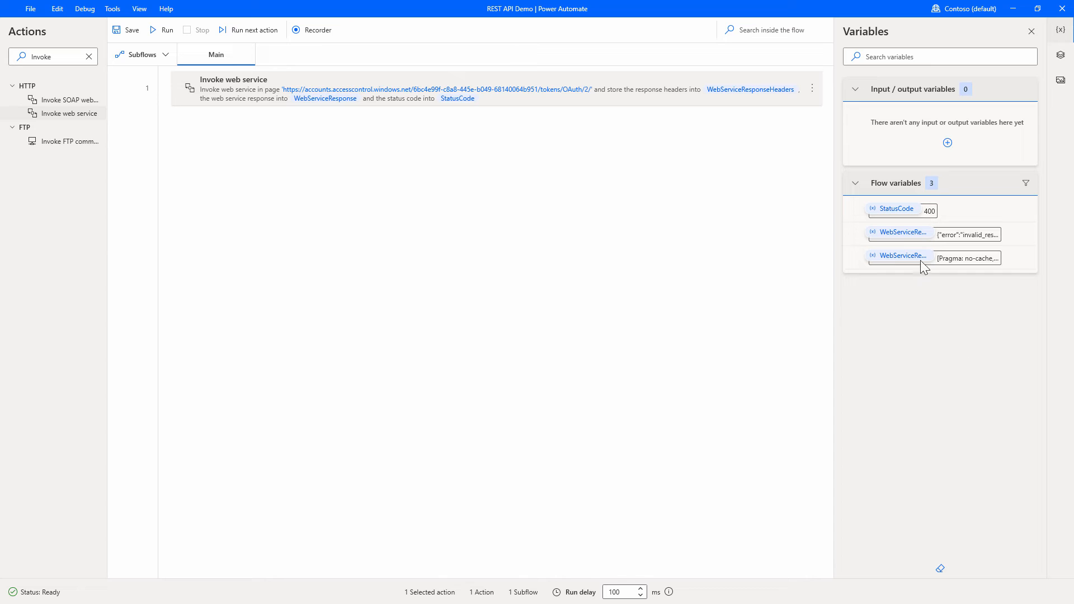
{"action": "double_click", "coordinate": [906, 233]}
{"action": "left_click", "coordinate": [561, 285]}
{"action": "key", "text": "ctrl+a"}
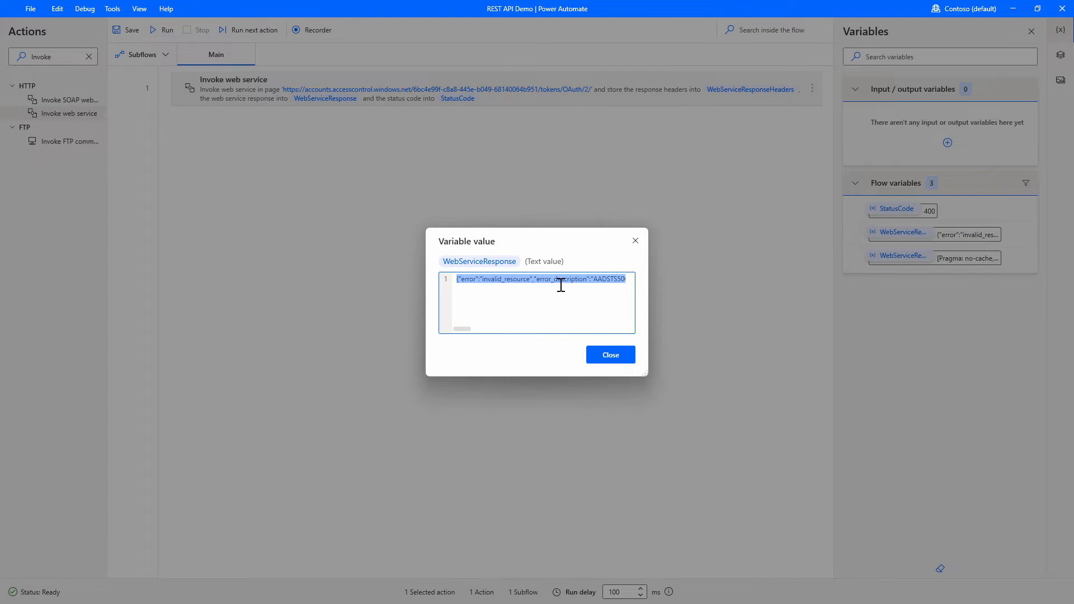
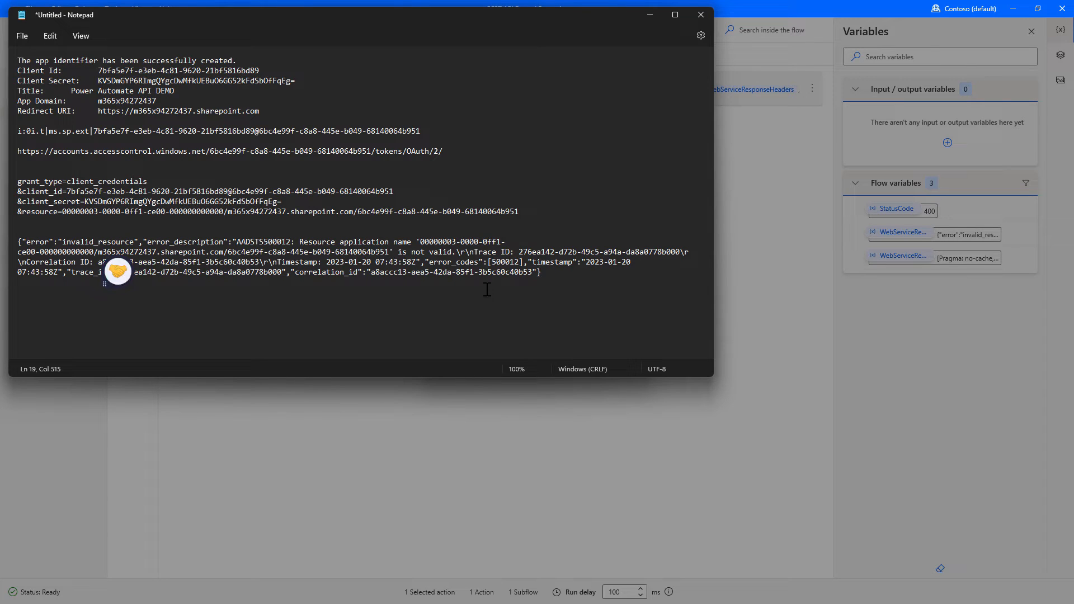
{"action": "left_click_drag", "start_coordinate": [354, 241], "coordinate": [402, 243]}
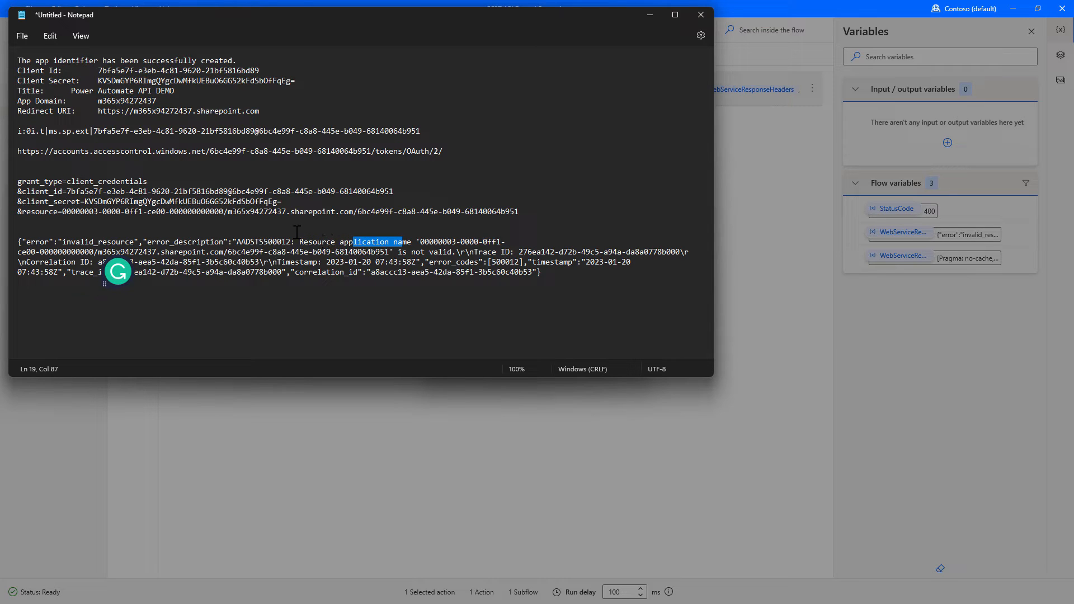
Replace the slash before the tenant ID in the resource line with @ and update the action's Request body, including the client secret, with the corrected text
{"action": "left_click", "coordinate": [358, 213]}
{"action": "key", "text": "BackSpace"}
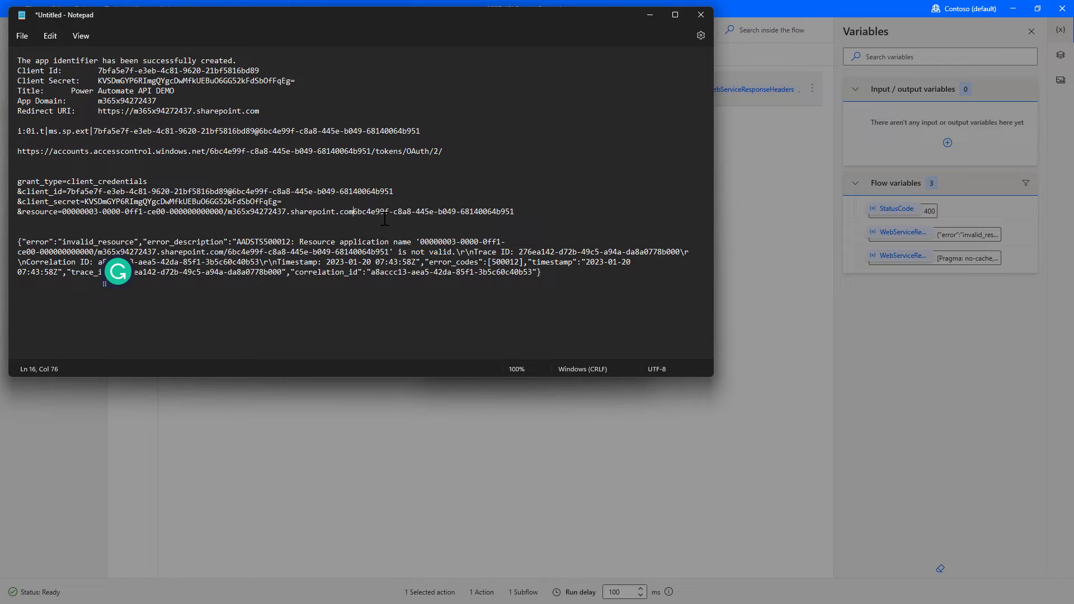
{"action": "type", "text": "@"}
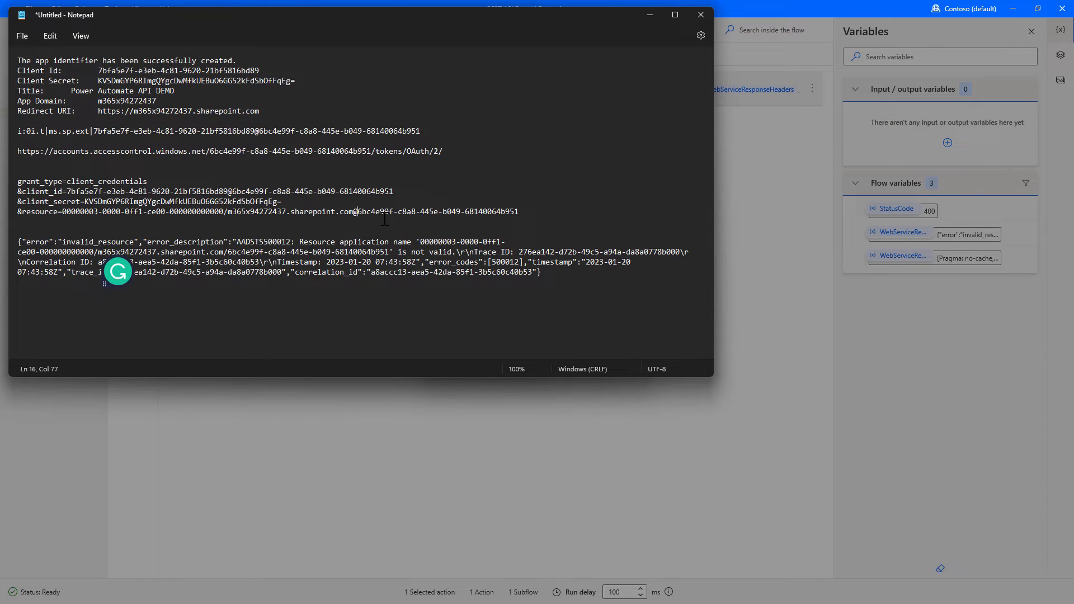
{"action": "left_click_drag", "start_coordinate": [542, 219], "coordinate": [13, 180]}
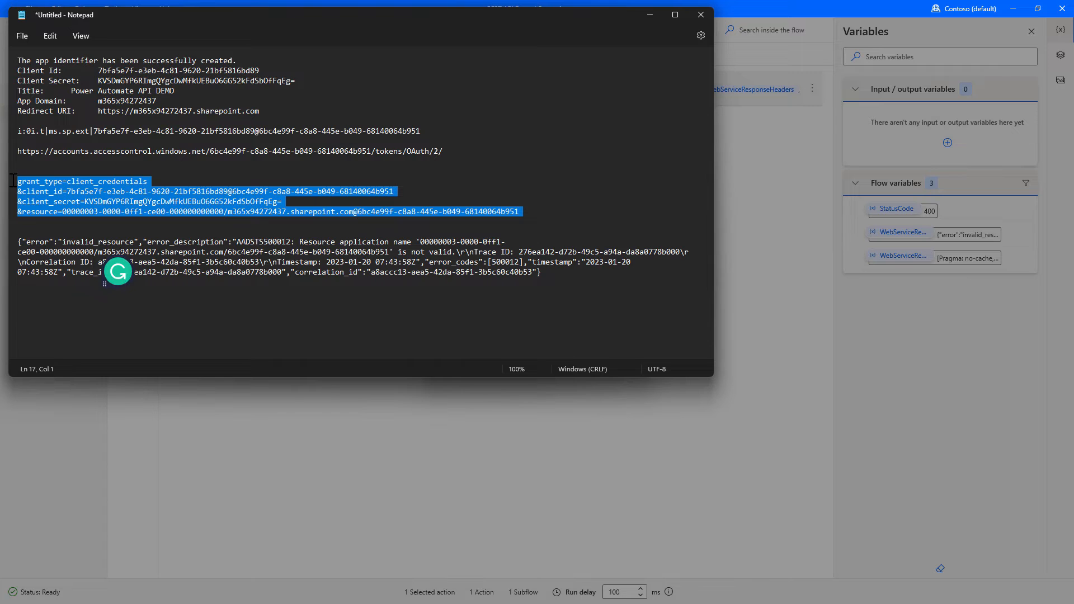
{"action": "left_click", "coordinate": [646, 15]}
{"action": "left_click", "coordinate": [628, 360]}
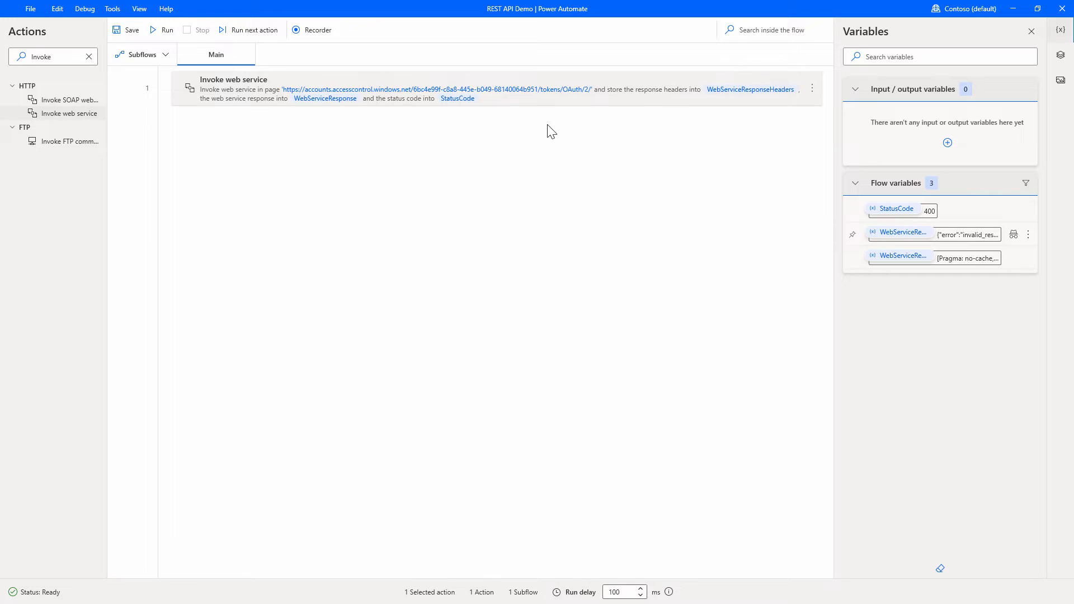
{"action": "double_click", "coordinate": [573, 99]}
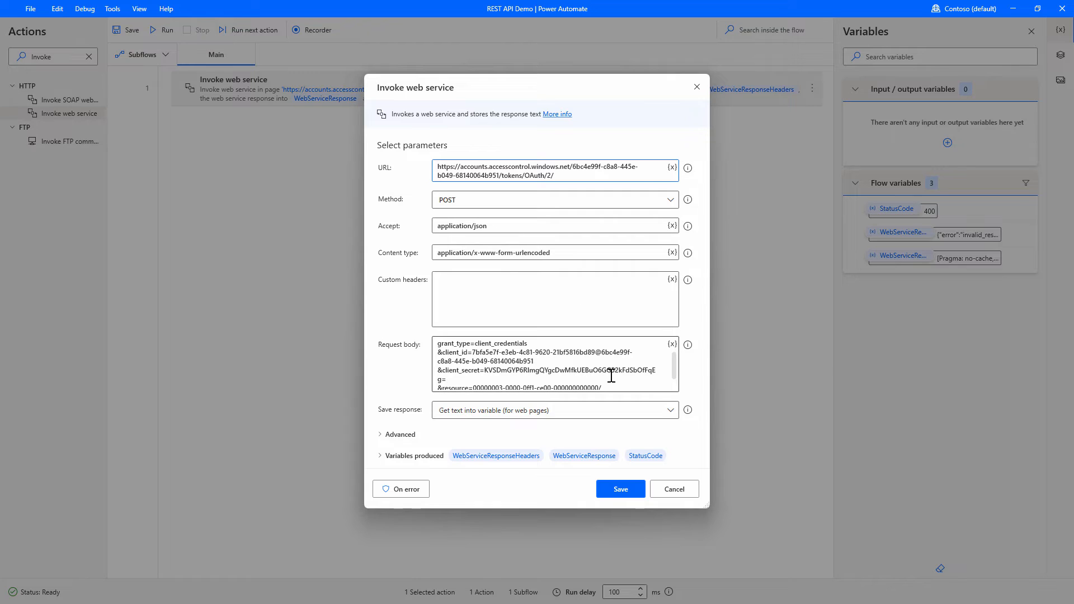
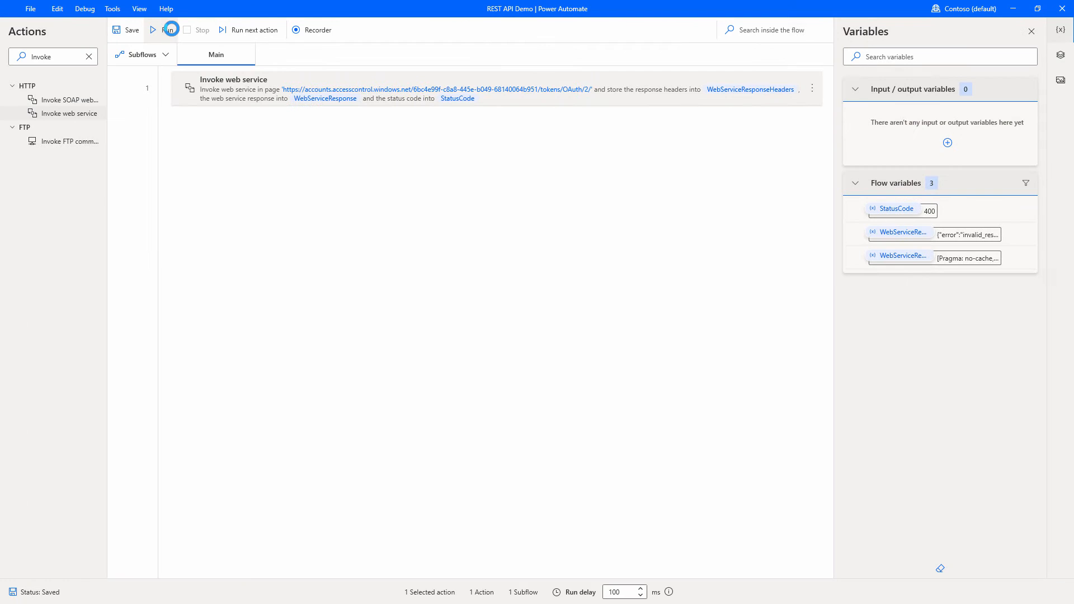
Run the flow again and examine the returned StatusCode and WebServiceResponse values
{"action": "left_click", "coordinate": [172, 29]}
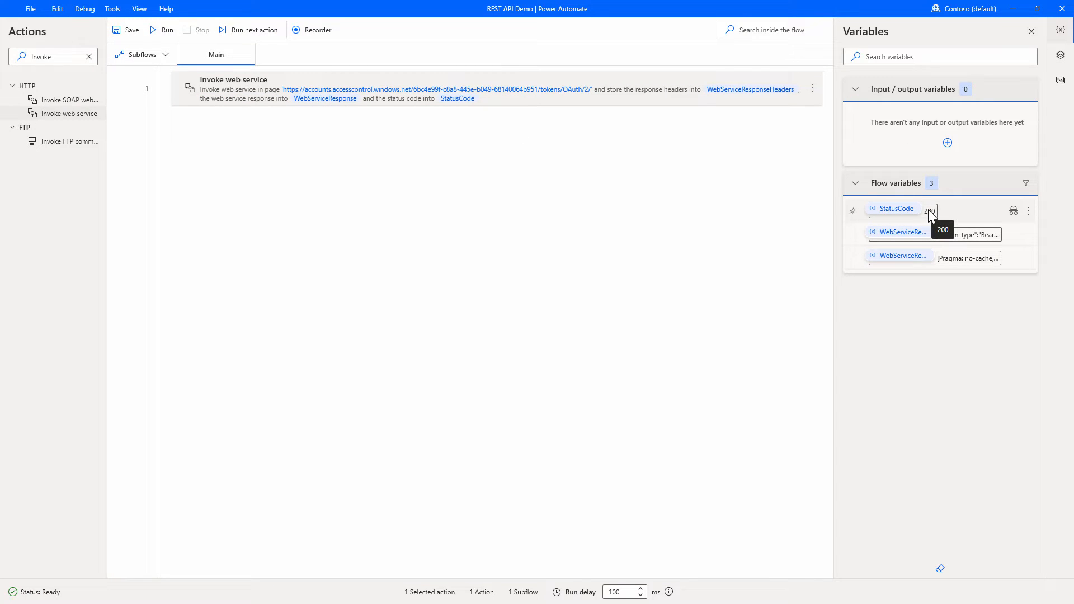
{"action": "double_click", "coordinate": [920, 240]}
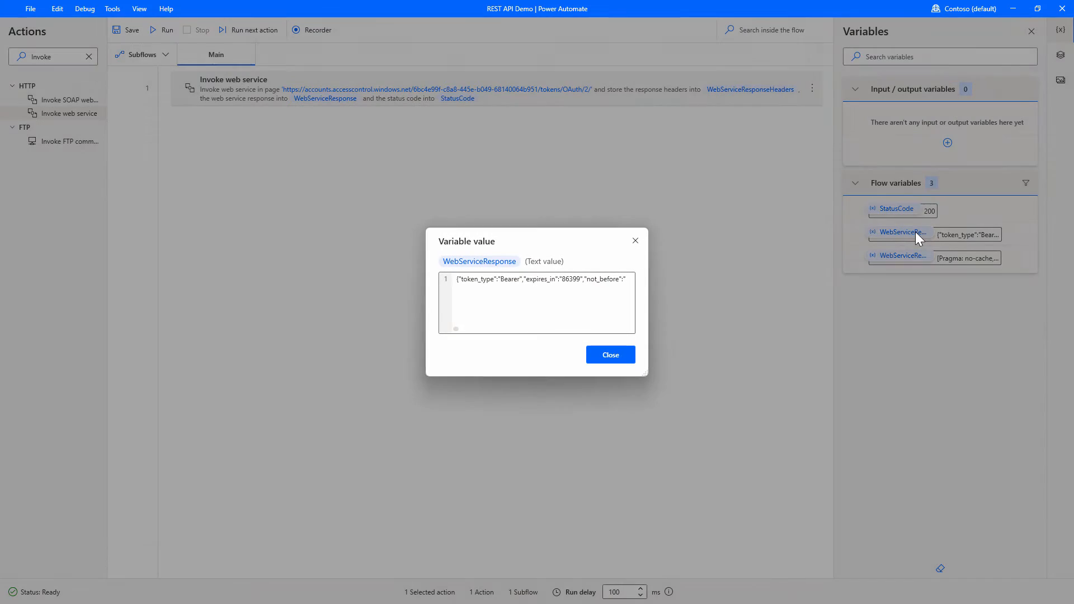
{"action": "left_click_drag", "start_coordinate": [456, 329], "coordinate": [507, 329]}
{"action": "left_click", "coordinate": [635, 241]}
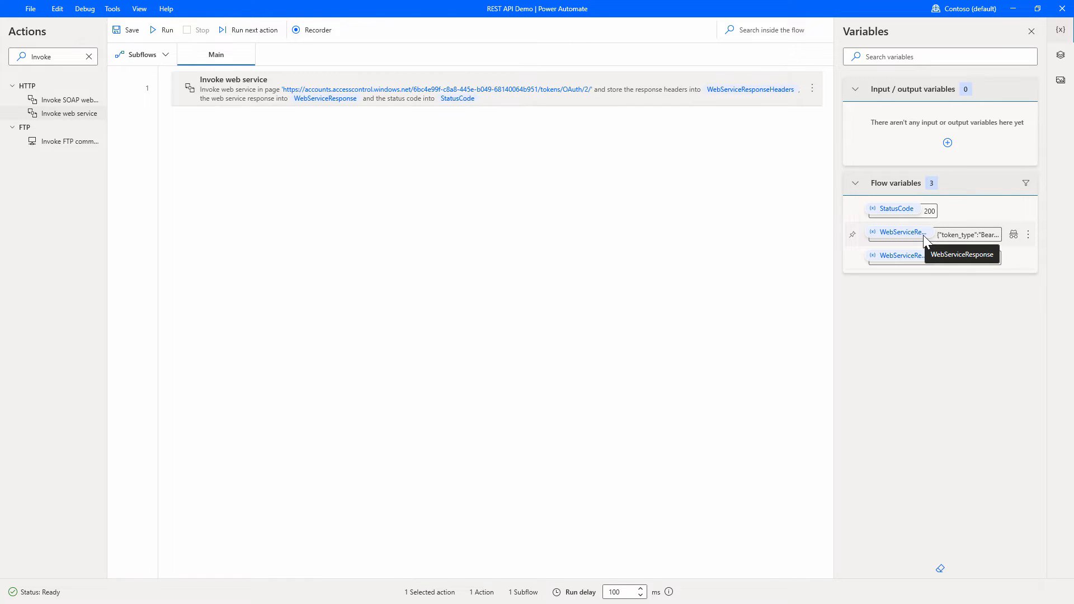
Add a Convert JSON to custom object action after the web service call, using %WebServiceResponse% as its JSON input
{"action": "left_click", "coordinate": [88, 56]}
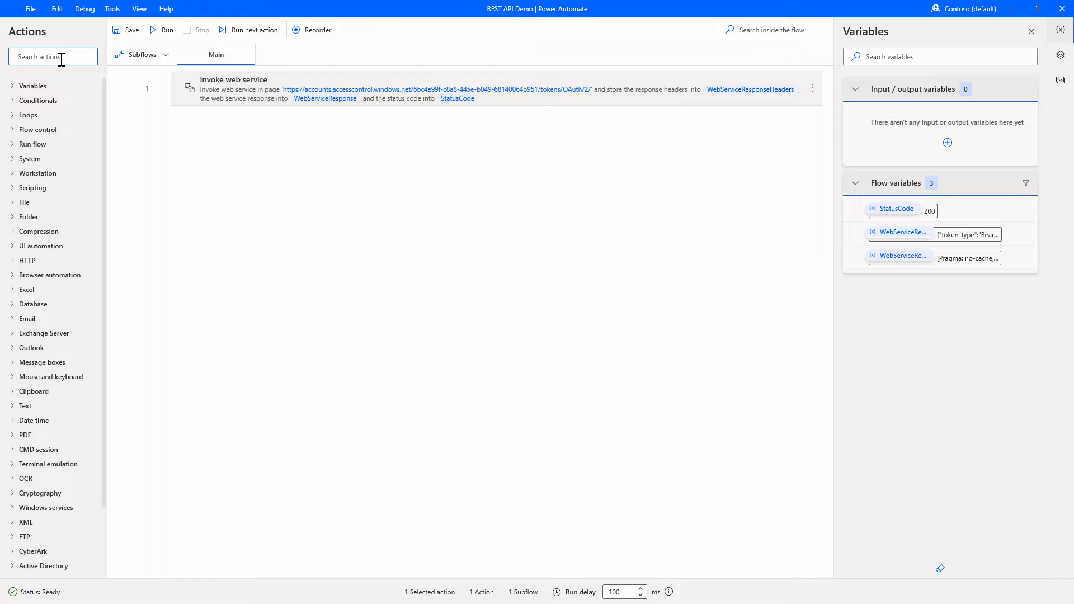
{"action": "type", "text": "c"}
{"action": "key", "text": "BackSpace"}
{"action": "type", "text": "JSON"}
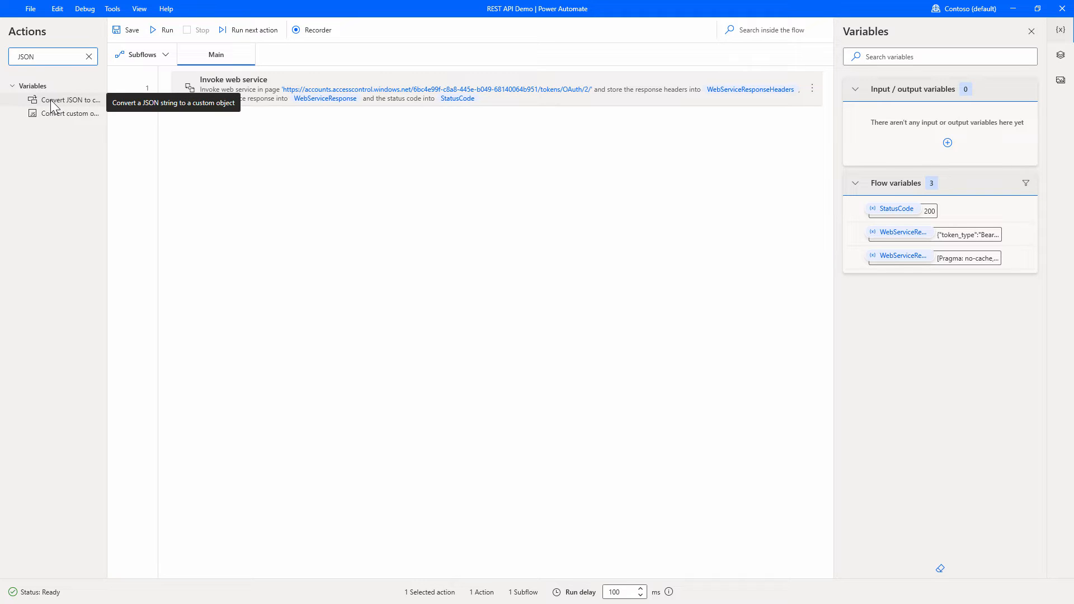
{"action": "left_click_drag", "start_coordinate": [50, 100], "coordinate": [213, 123]}
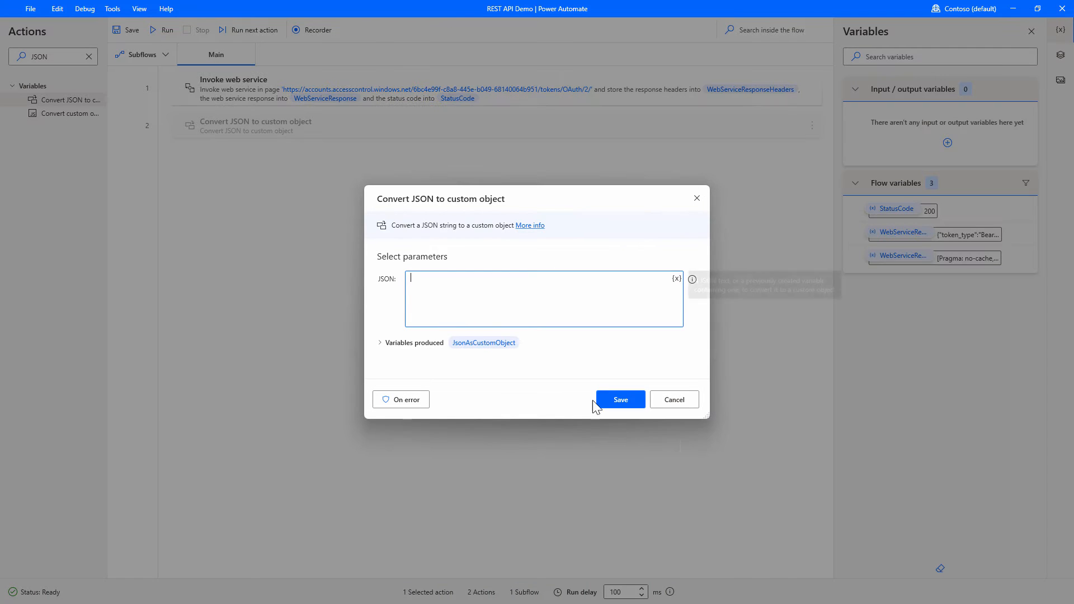
{"action": "left_click", "coordinate": [677, 279]}
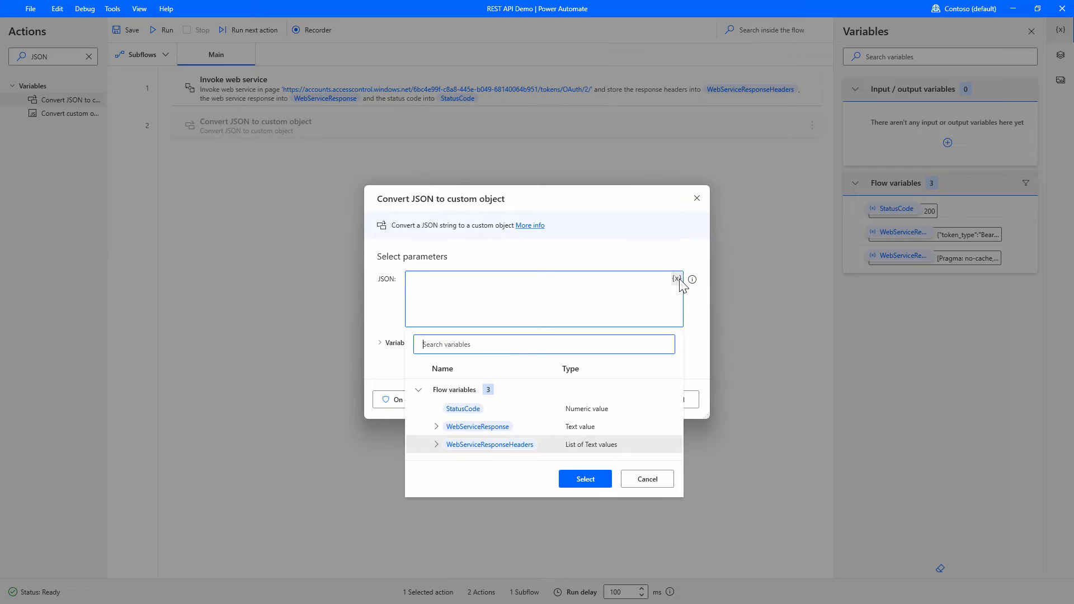
{"action": "left_click", "coordinate": [437, 427]}
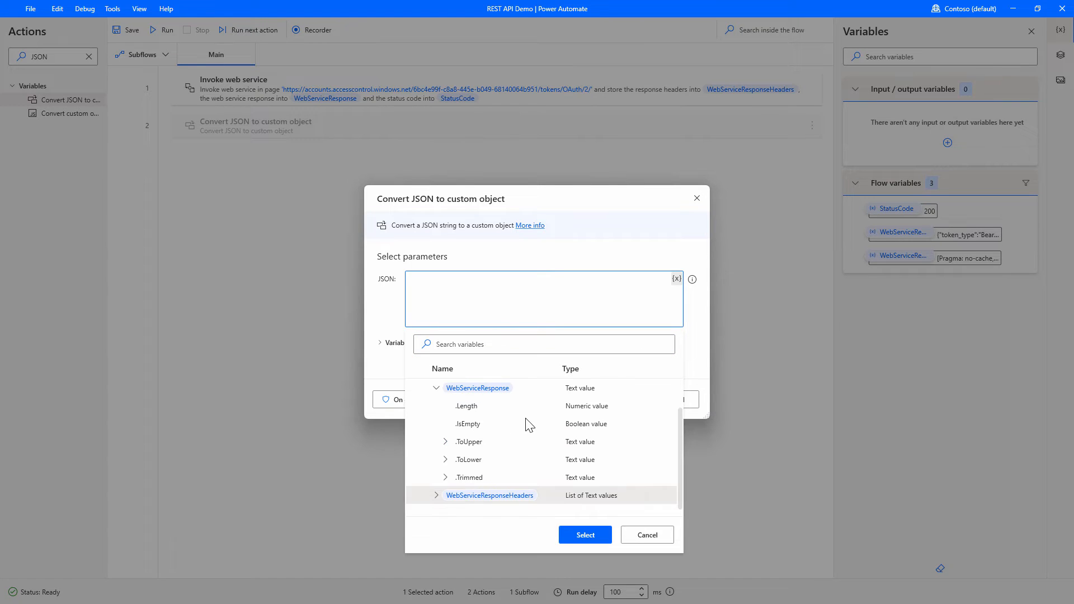
{"action": "double_click", "coordinate": [489, 390]}
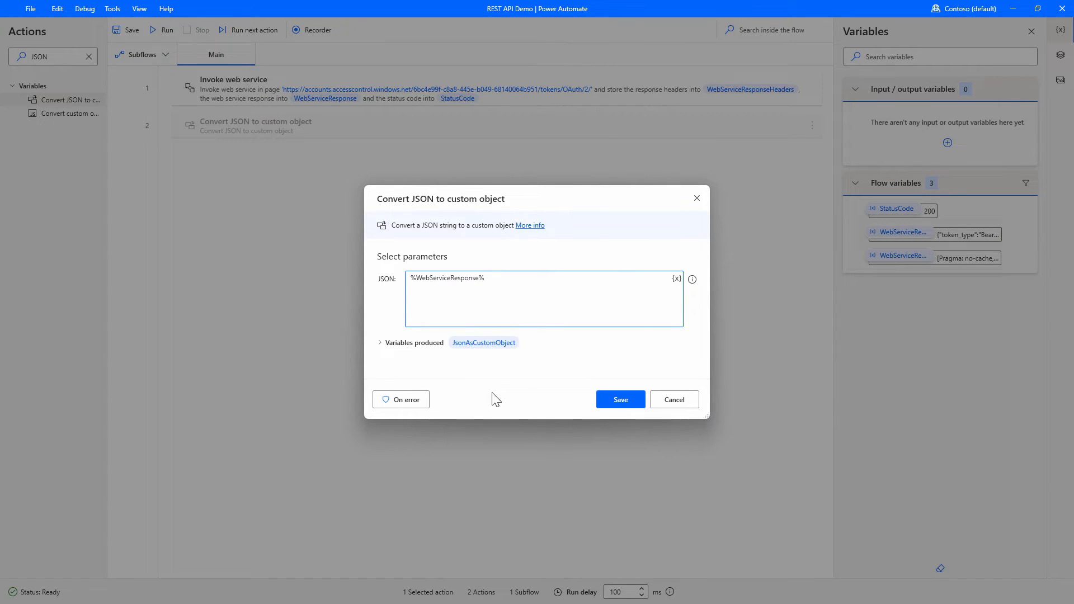
{"action": "left_click", "coordinate": [620, 400]}
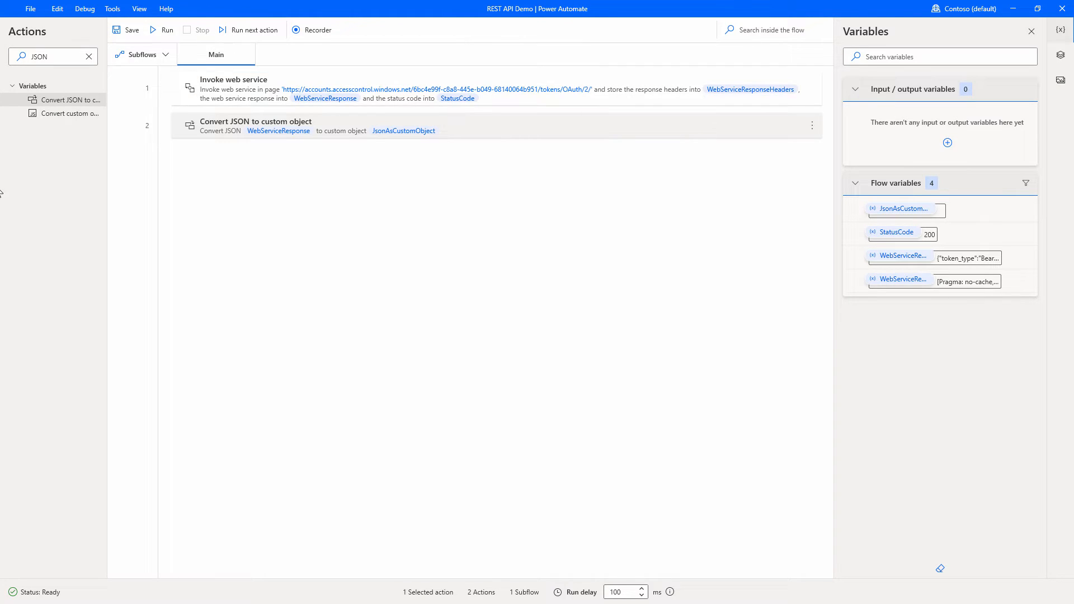
Add a second Invoke web service action below the Convert JSON to custom object action
{"action": "left_click", "coordinate": [89, 56]}
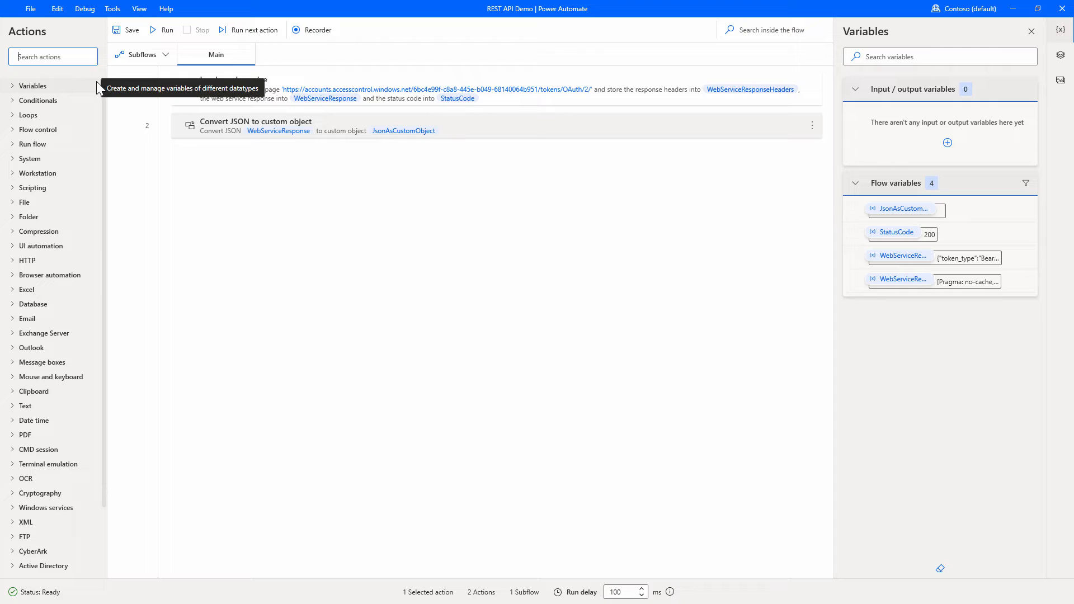
{"action": "left_click", "coordinate": [66, 59]}
{"action": "type", "text": "Inv"}
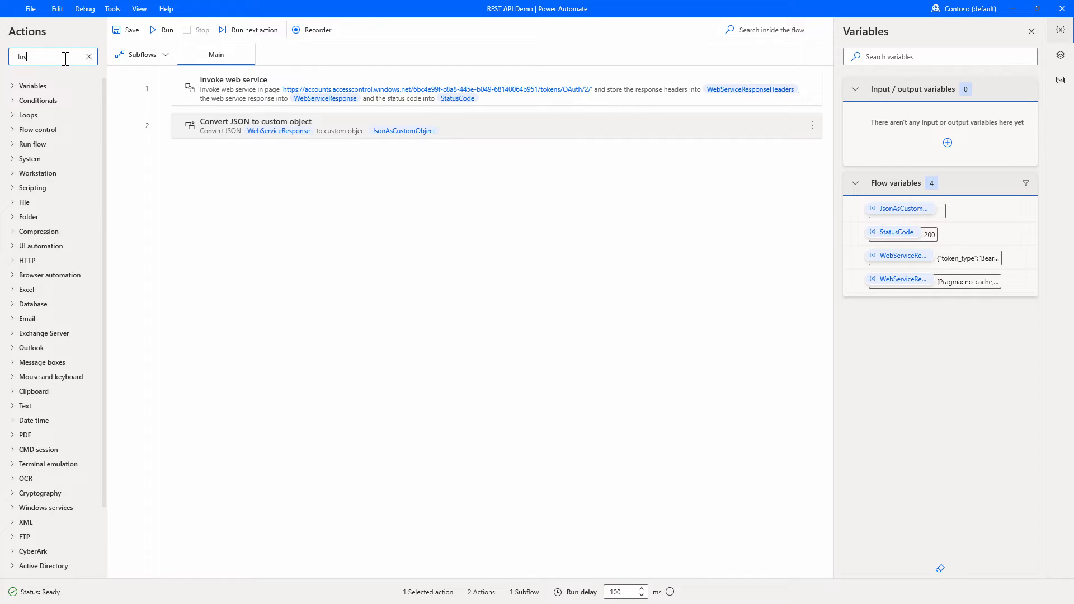
{"action": "type", "text": "oke"}
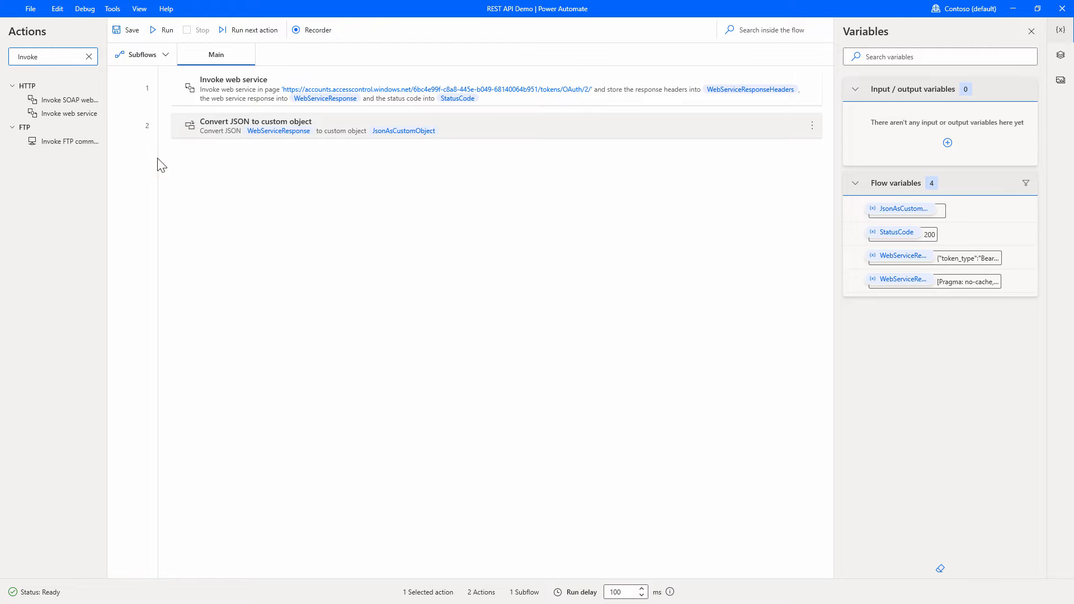
{"action": "left_click_drag", "start_coordinate": [92, 116], "coordinate": [206, 163]}
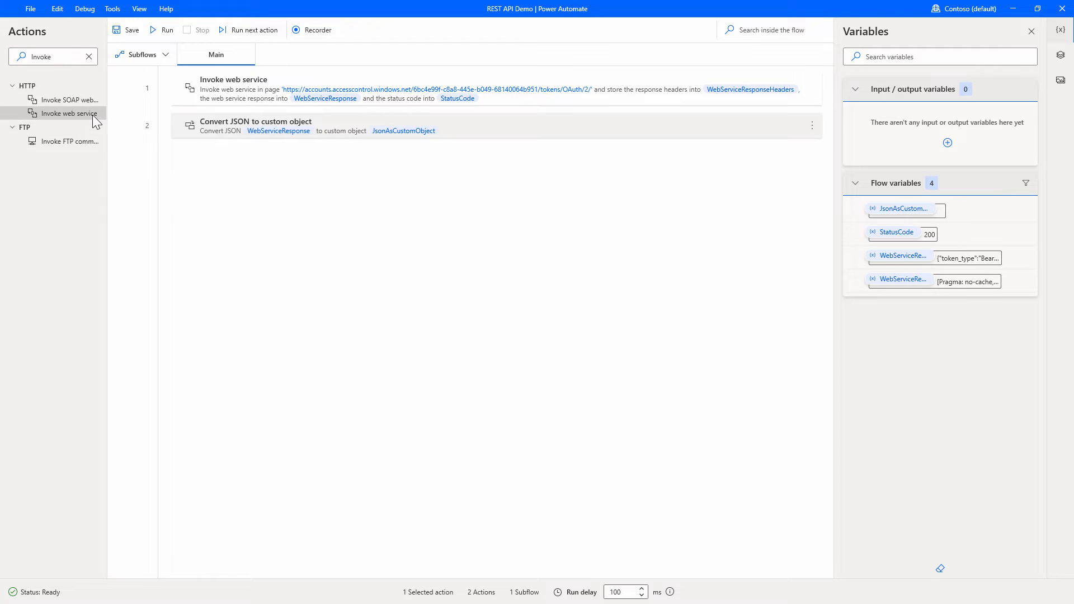
{"action": "left_click_drag", "start_coordinate": [92, 115], "coordinate": [245, 167]}
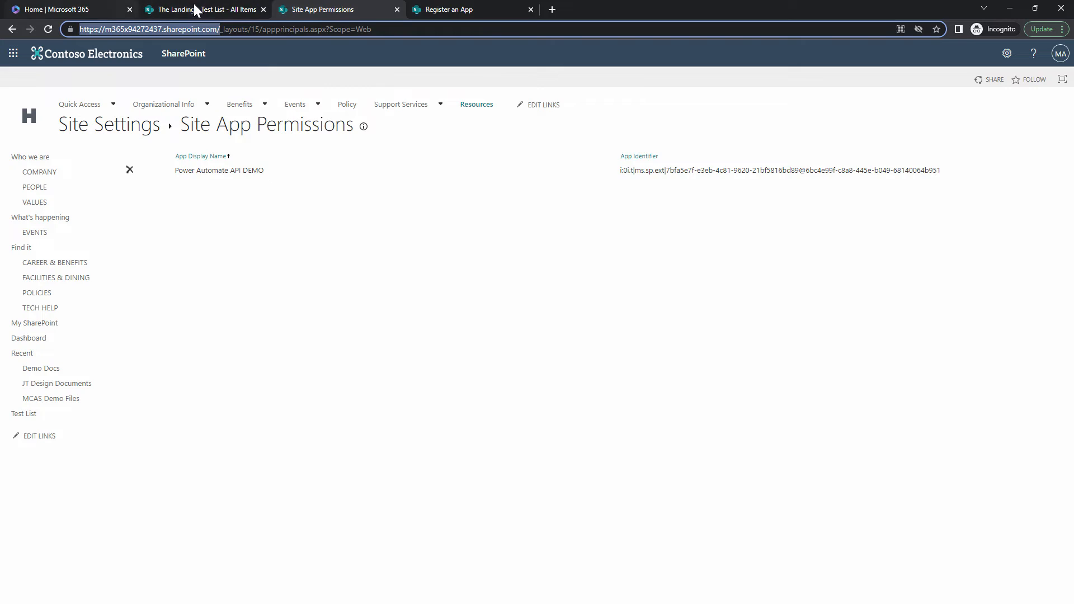
Switch to the browser and duplicate The Landing site's Test List tab
{"action": "left_click", "coordinate": [193, 6]}
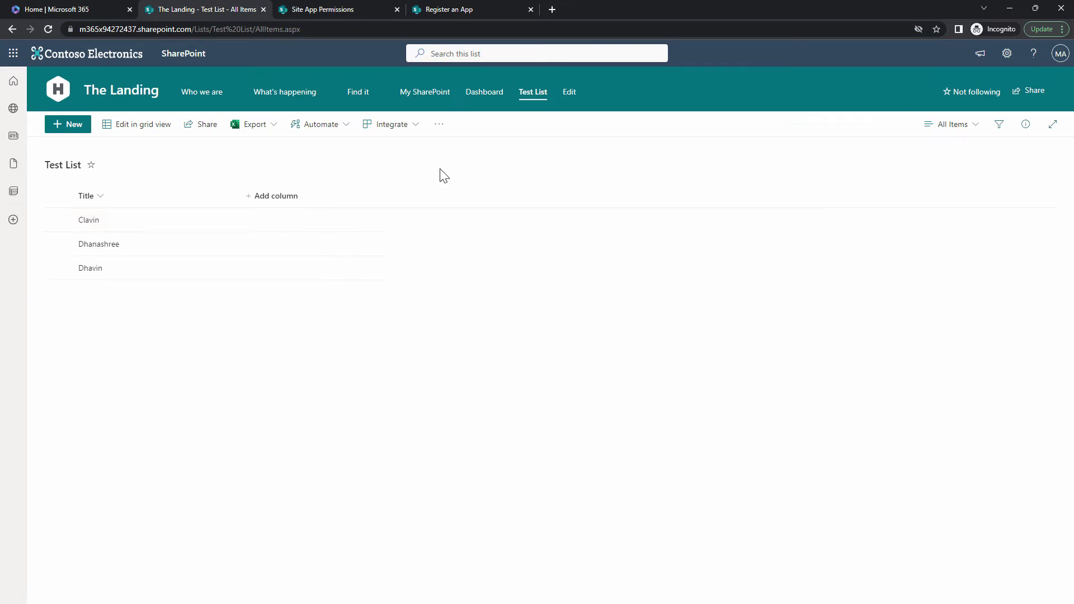
{"action": "right_click", "coordinate": [252, 8]}
{"action": "left_click", "coordinate": [298, 88]}
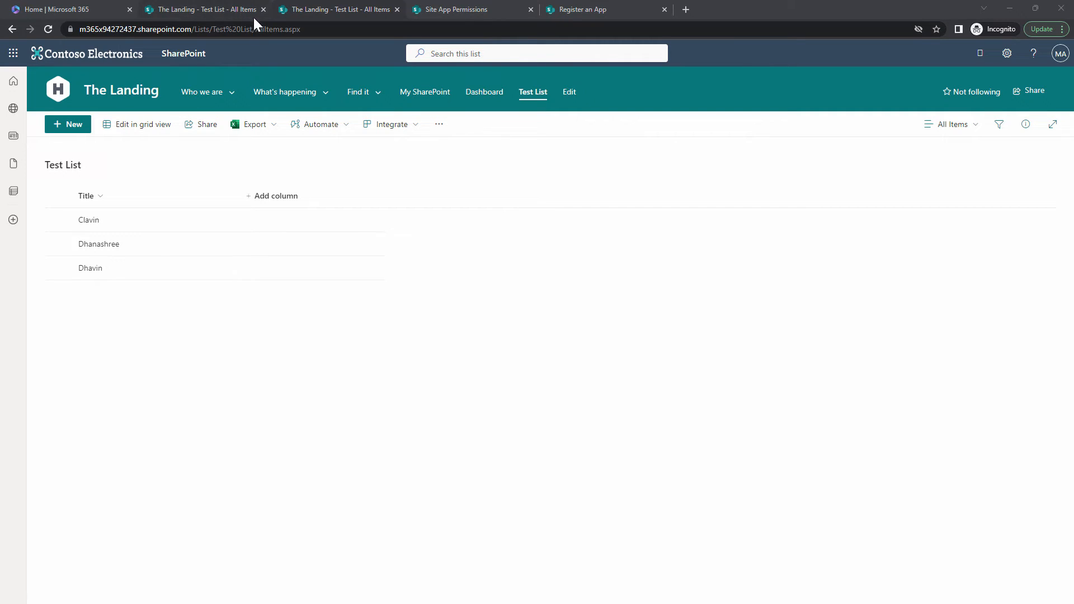
{"action": "left_click", "coordinate": [191, 29]}
{"action": "type", "text": "https://m365x94272437.sharepoint.com/_api/web/lists/GetByTitle('Employee List')/items"}
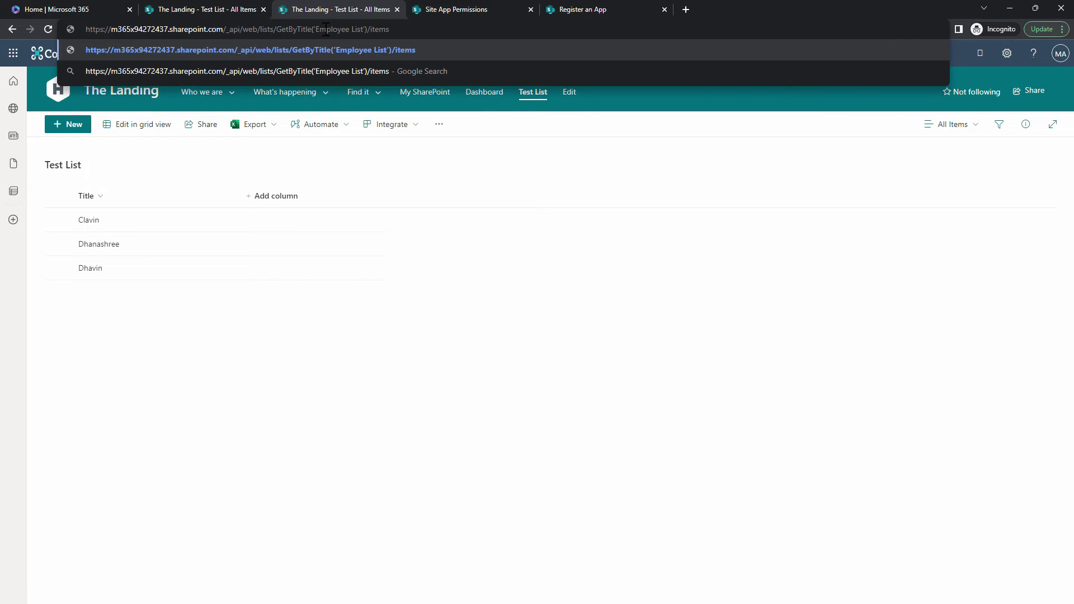
{"action": "left_click_drag", "start_coordinate": [313, 29], "coordinate": [374, 30]}
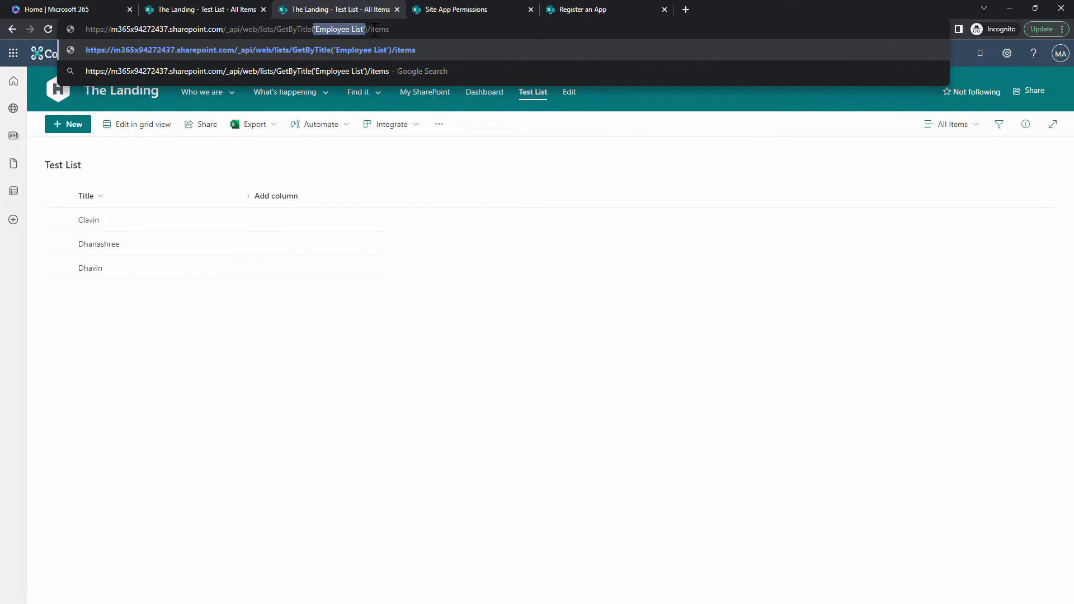
{"action": "key", "text": "BackSpace"}
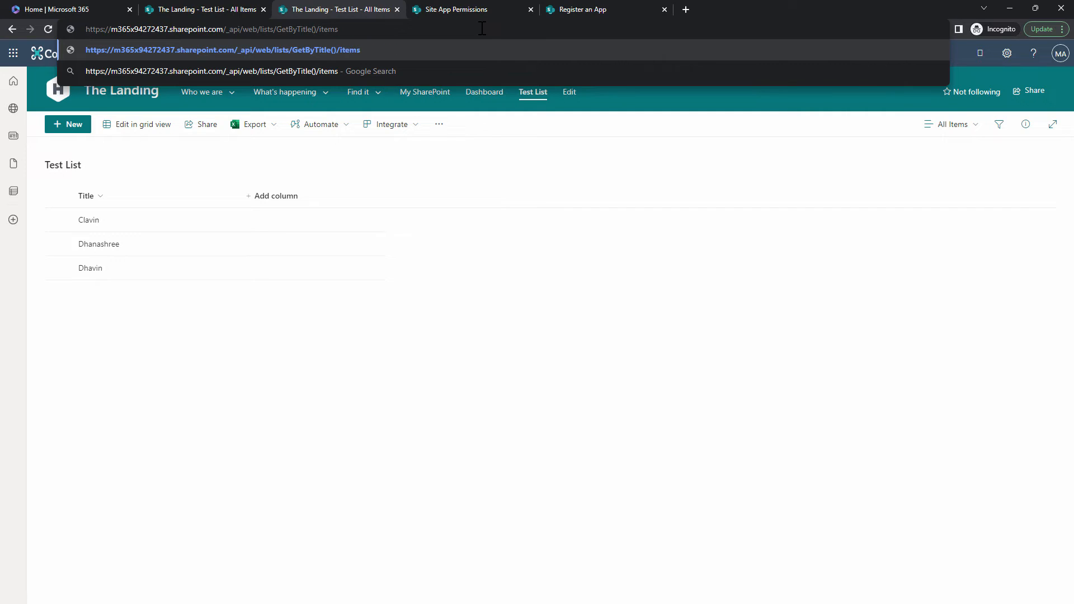
{"action": "type", "text": "'Test "}
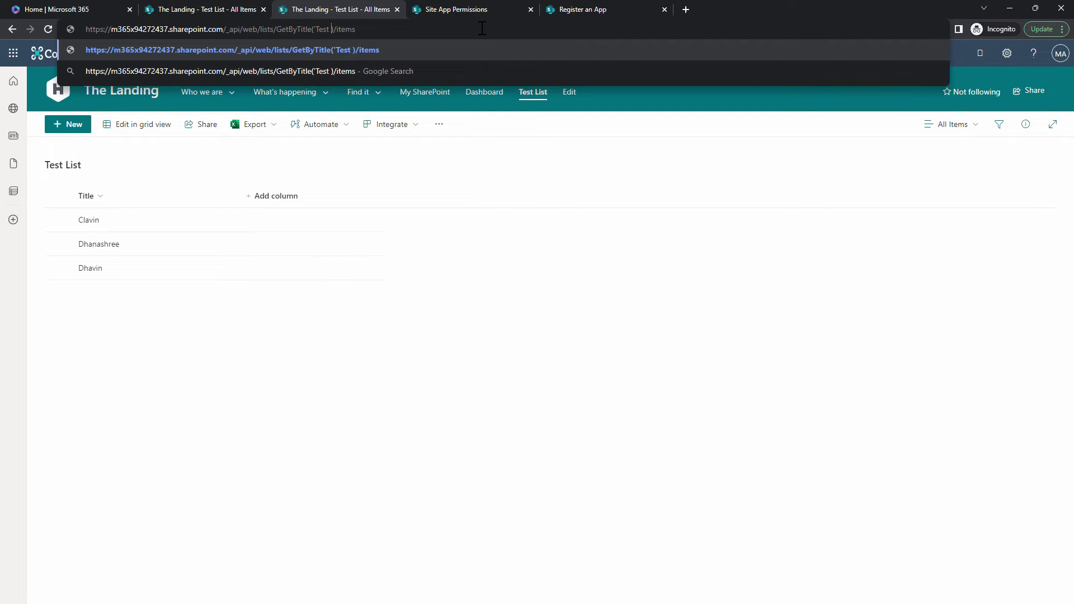
{"action": "type", "text": "List"}
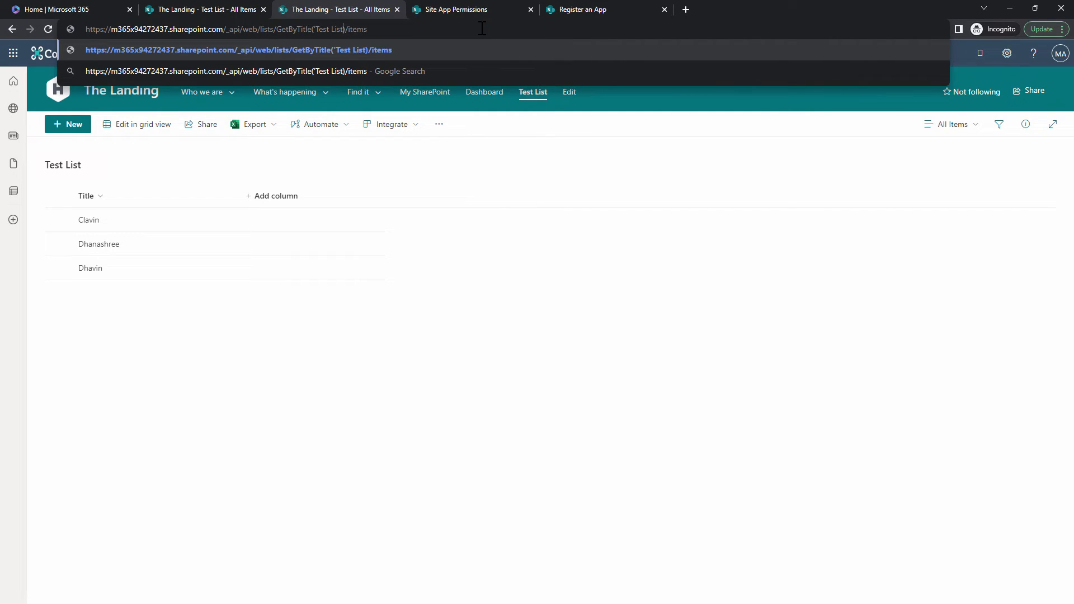
{"action": "type", "text": "'"}
{"action": "key", "text": "Return"}
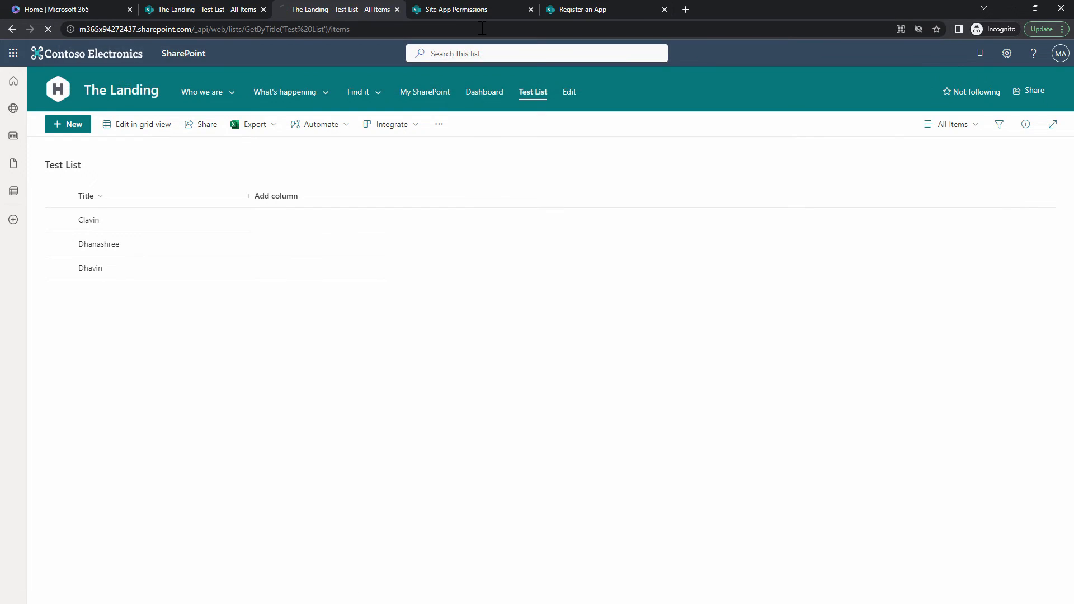
Copy the Test List items REST API address and return to the new Invoke web service action in Power Automate
{"action": "left_click", "coordinate": [400, 28]}
{"action": "key", "text": "ctrl+c"}
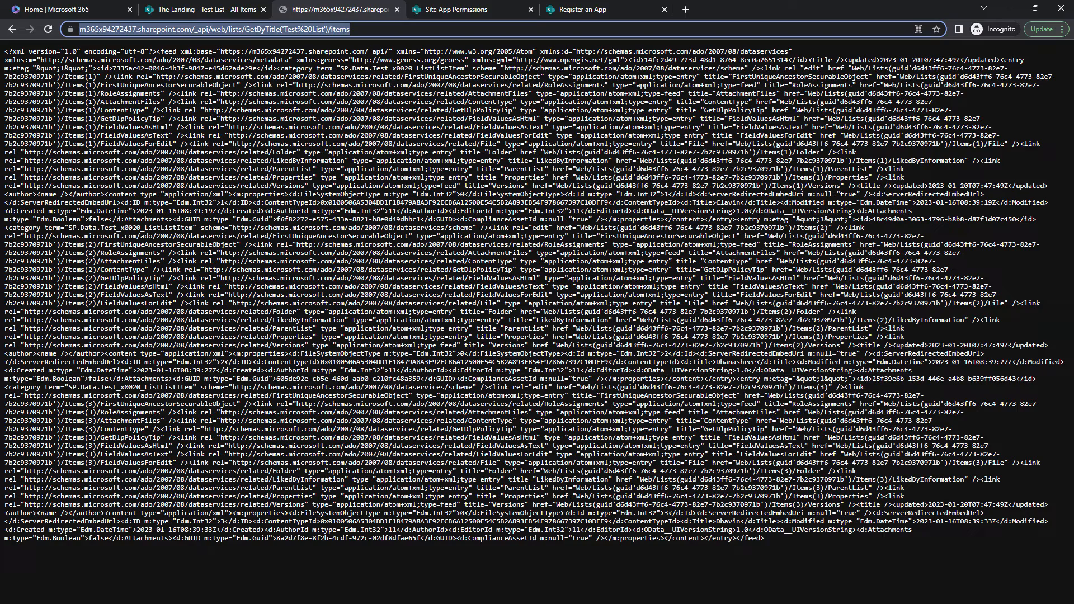
{"action": "key", "text": "alt+Tab"}
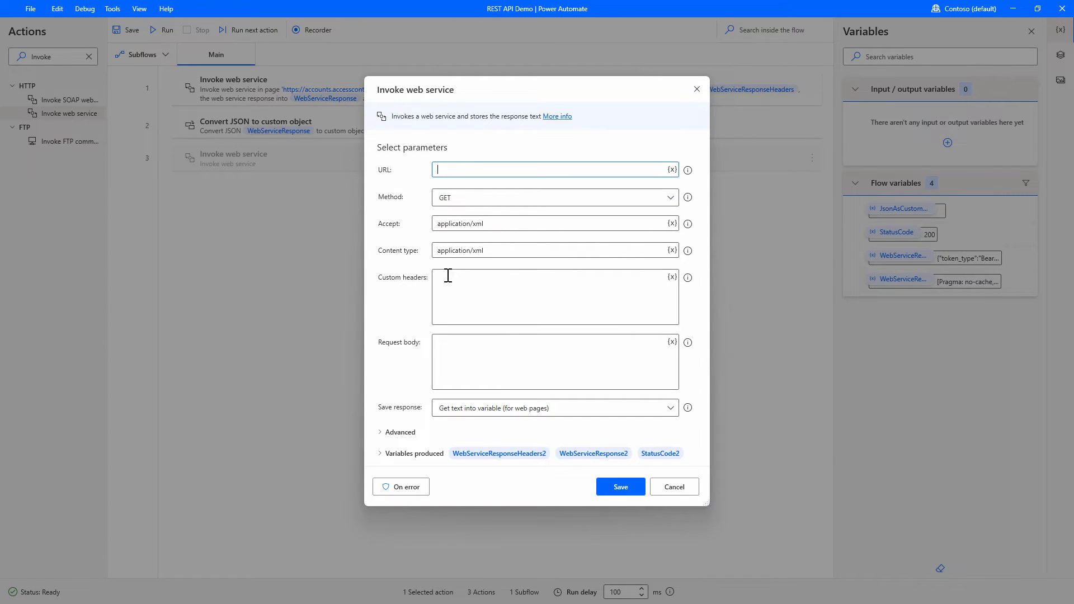
Paste the Test List items REST address as the web service URL and set Accept to application/json;odata=verbose
{"action": "key", "text": "ctrl+v"}
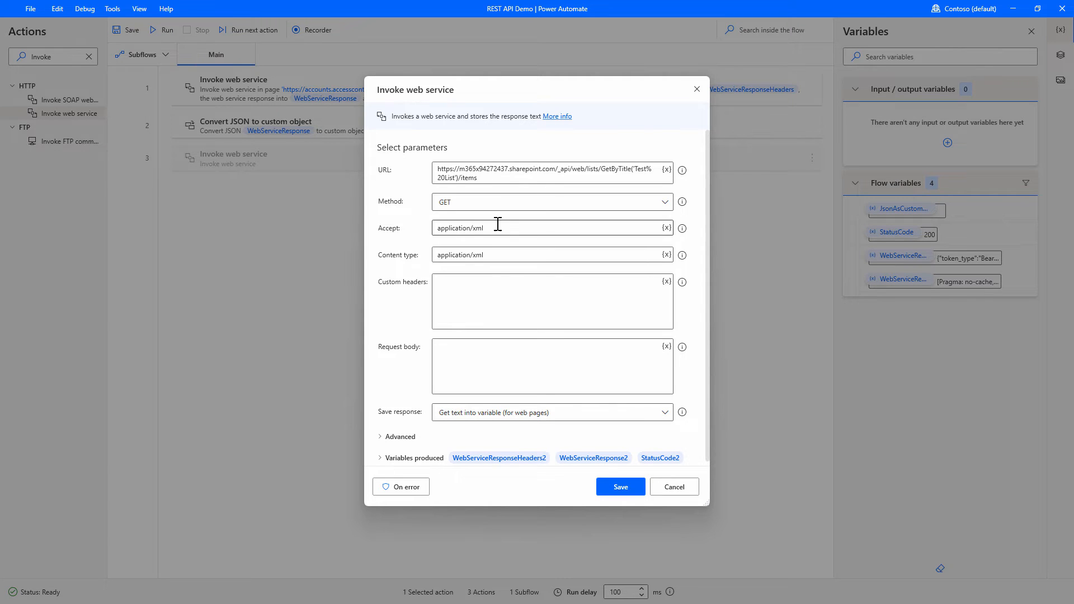
{"action": "left_click", "coordinate": [472, 228]}
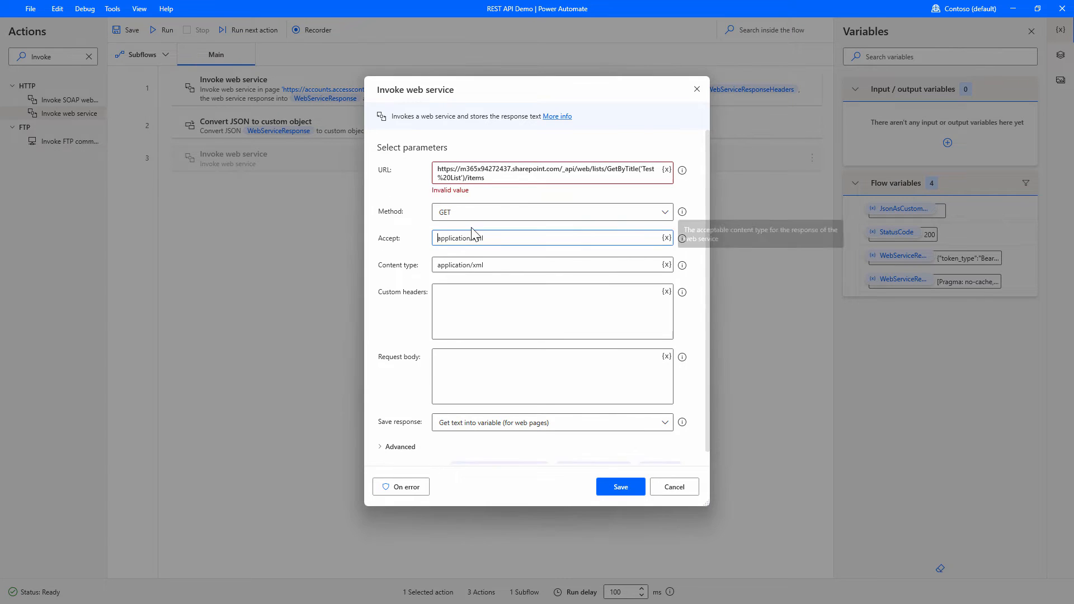
{"action": "left_click", "coordinate": [496, 173]}
{"action": "left_click_drag", "start_coordinate": [500, 238], "coordinate": [396, 238]}
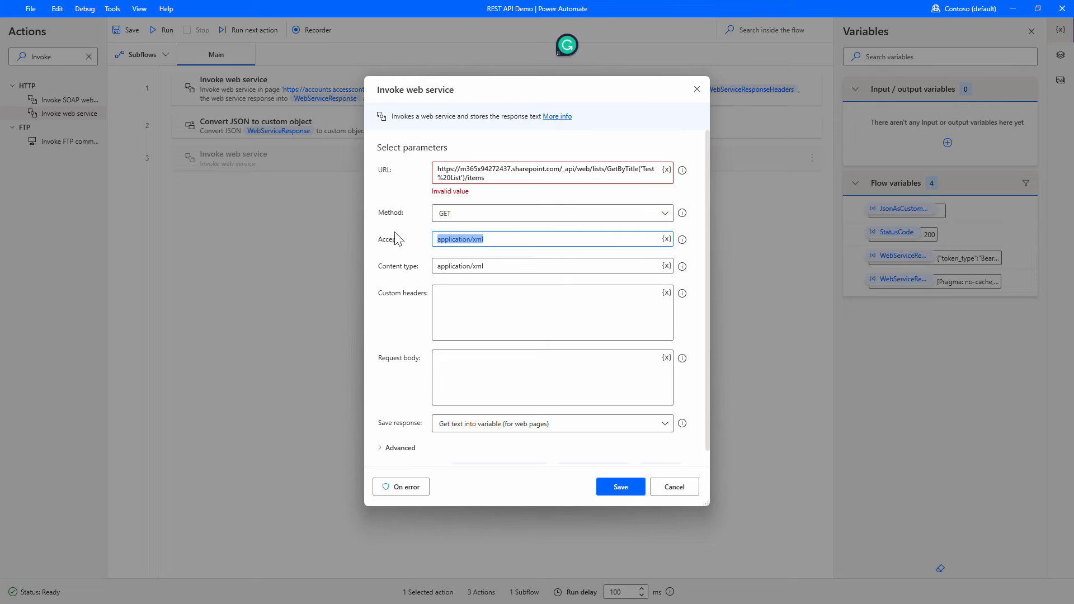
{"action": "type", "text": "application/json;odata=verbose"}
Replace %20 in the URL with a space and set the content type to application/json;odata=verbose
{"action": "left_click", "coordinate": [522, 181]}
{"action": "left_click", "coordinate": [451, 178]}
{"action": "key", "text": "BackSpace"}
{"action": "key", "text": "BackSpace"}
{"action": "key", "text": "BackSpace"}
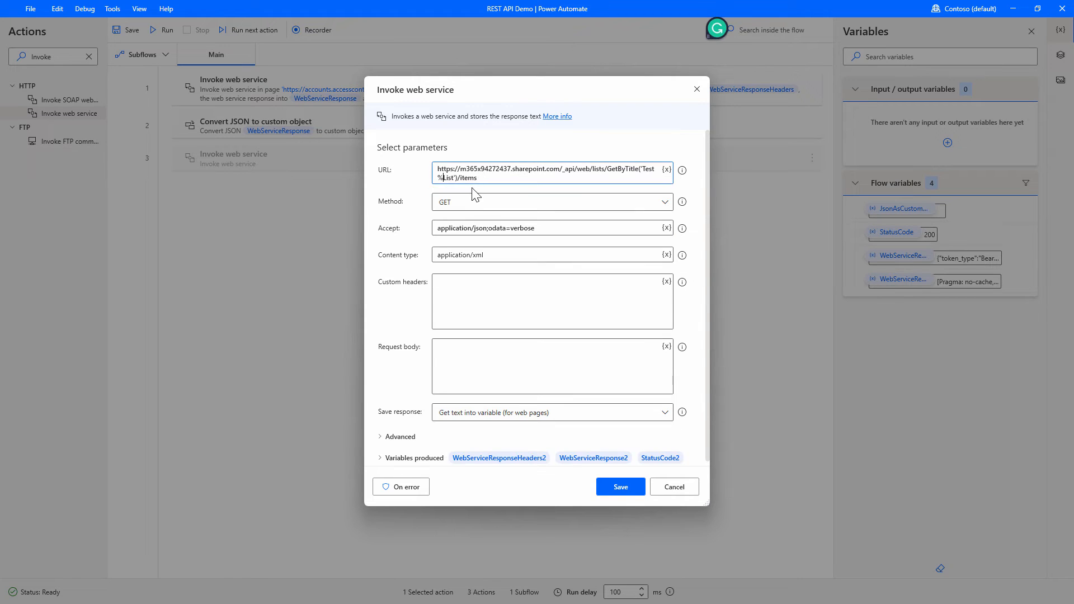
{"action": "key", "text": "Tab"}
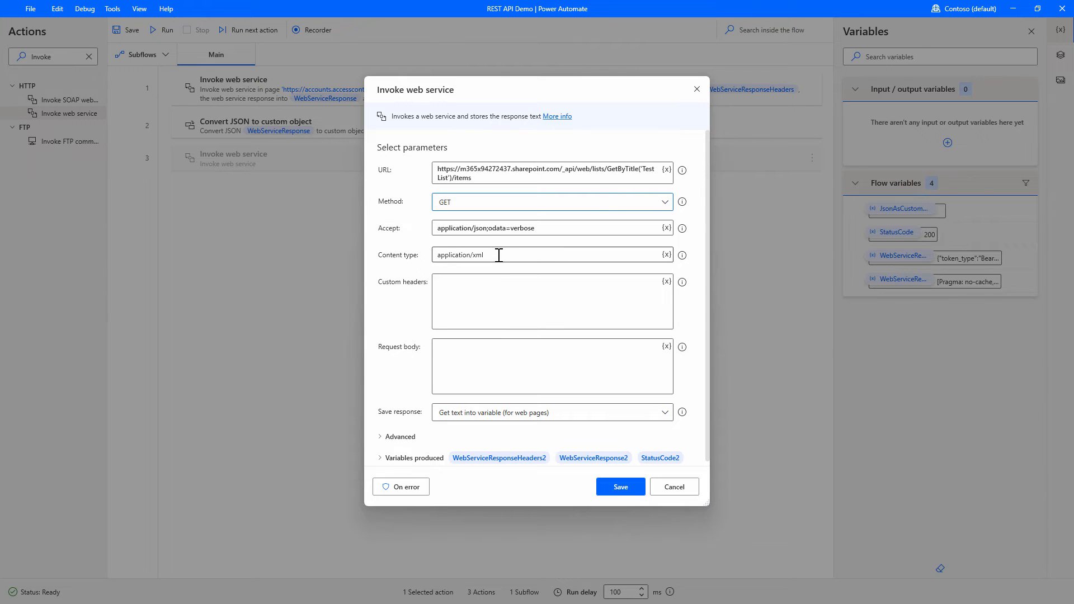
{"action": "left_click_drag", "start_coordinate": [498, 253], "coordinate": [395, 261]}
{"action": "type", "text": "application/json;odata=verbose"}
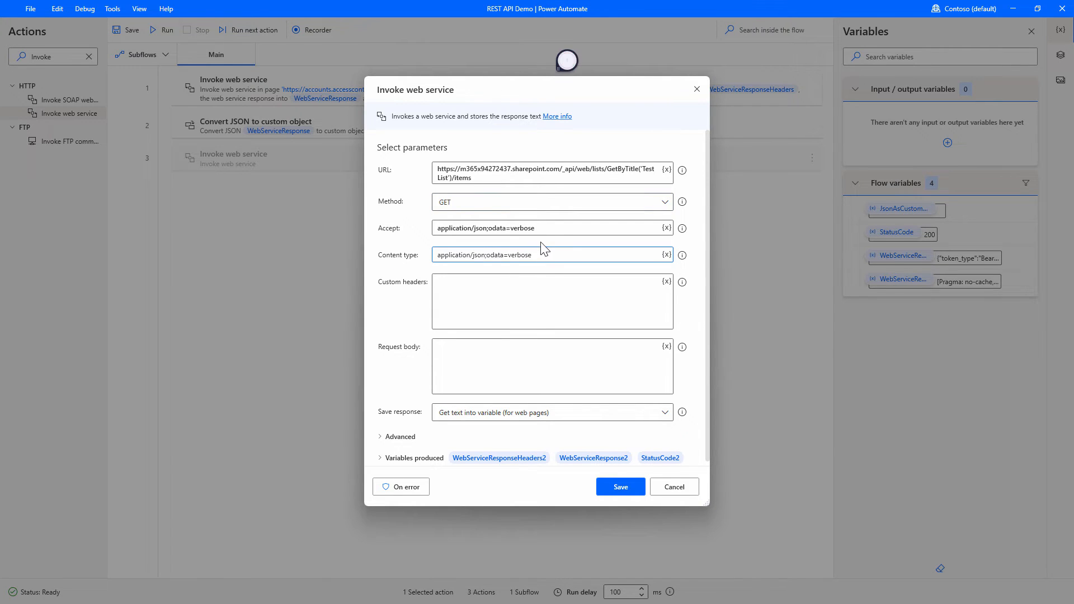
Enter the custom header Authorization:%JsonAsCustomObject.token_type% for the SharePoint request
{"action": "left_click", "coordinate": [510, 301]}
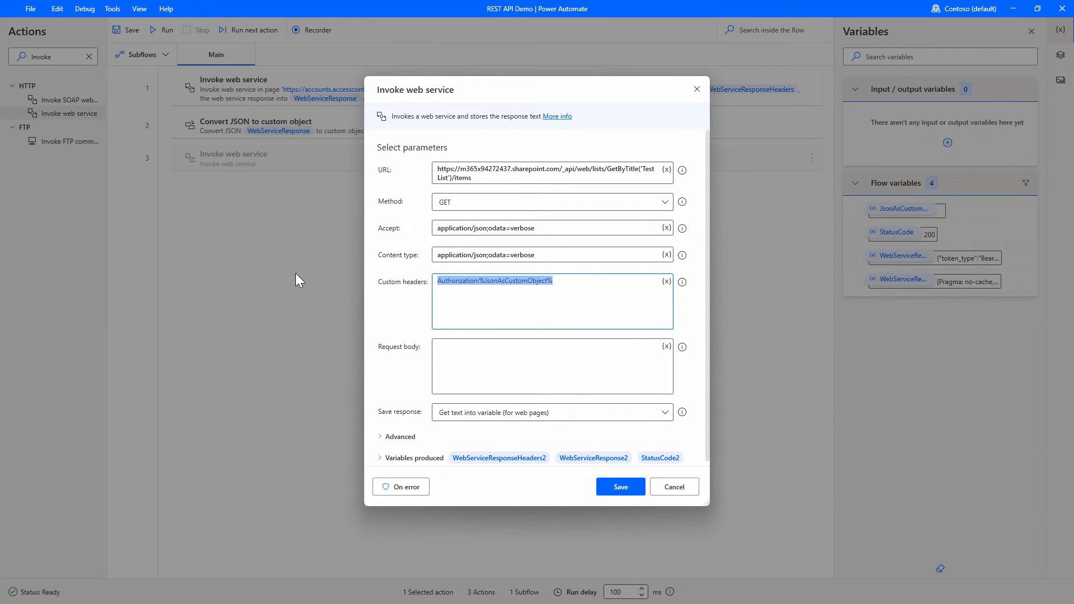
{"action": "key", "text": "Delete"}
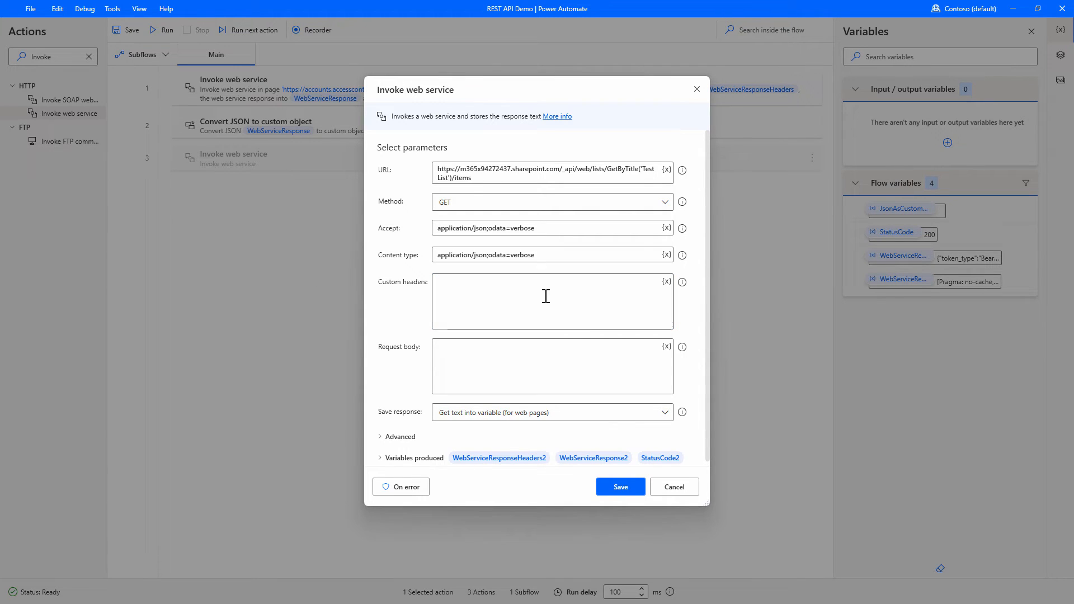
{"action": "type", "text": "Authorization:"}
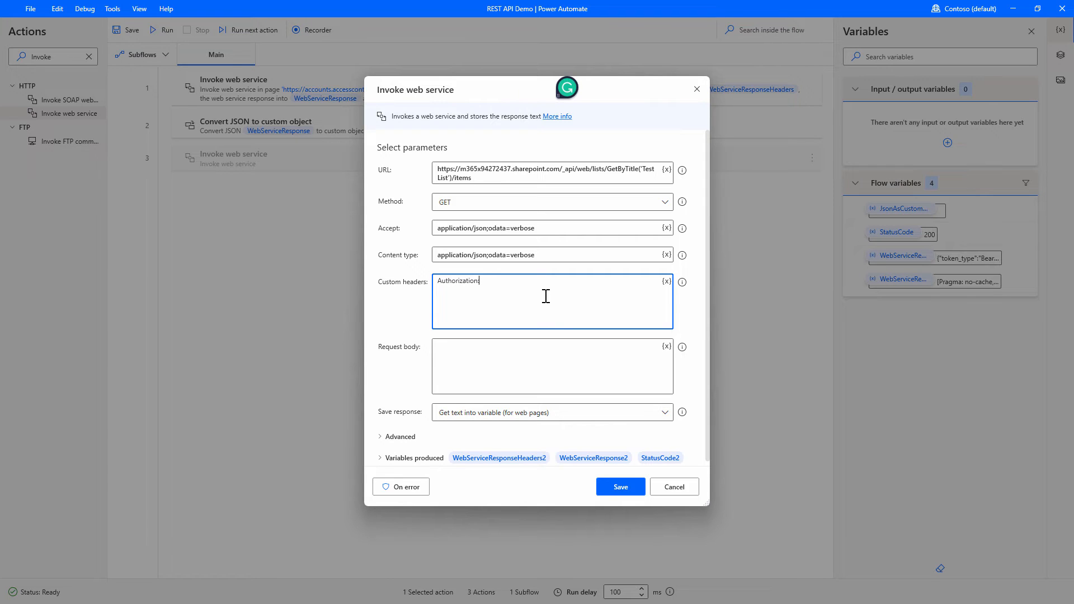
{"action": "left_click", "coordinate": [666, 281]}
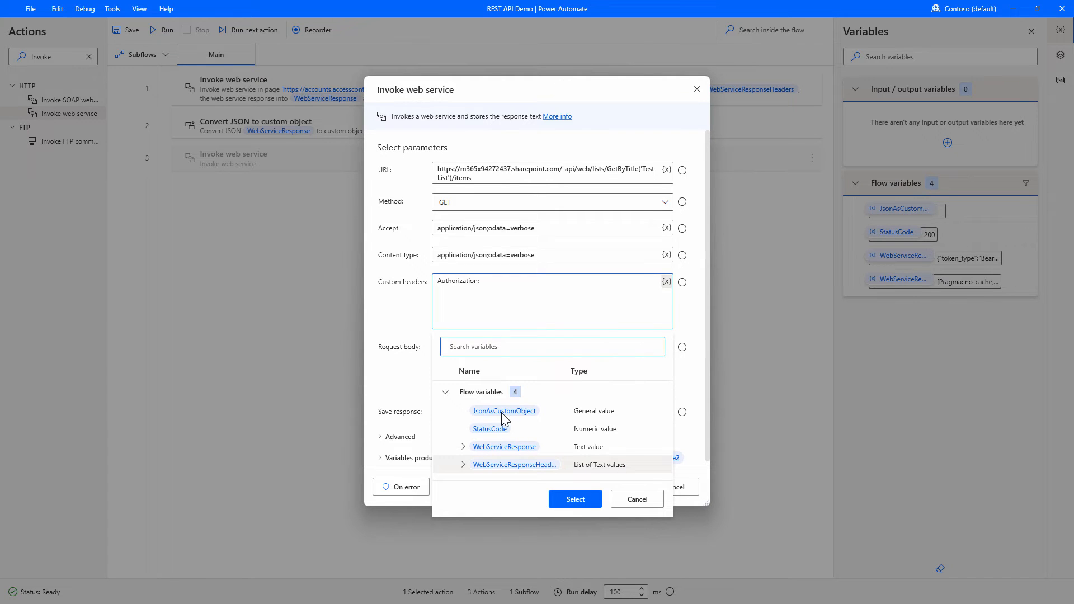
{"action": "key", "text": "Escape"}
{"action": "left_click", "coordinate": [548, 280]}
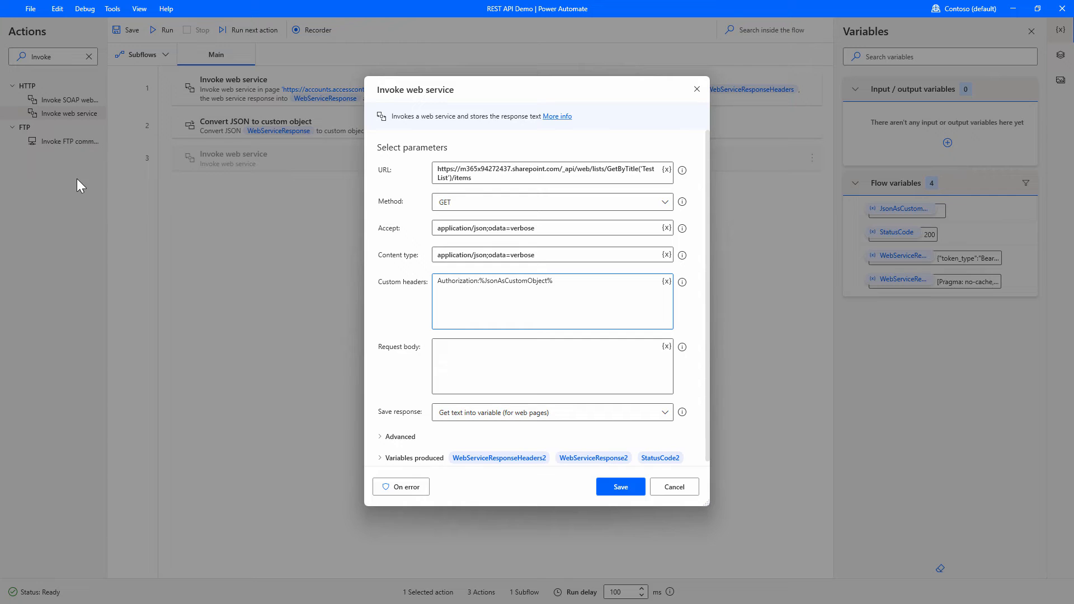
{"action": "type", "text": ".token_type"}
Append the variable reference %JsonAsCustomObject.access_token% to the Authorization custom header
{"action": "left_click", "coordinate": [667, 283]}
{"action": "double_click", "coordinate": [502, 414]}
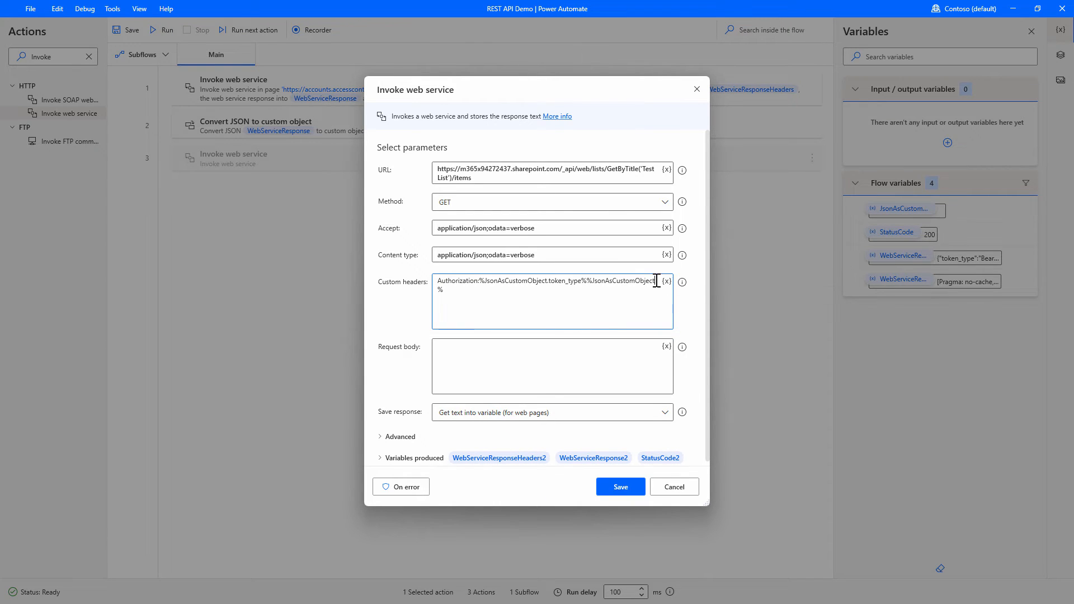
{"action": "type", "text": "."}
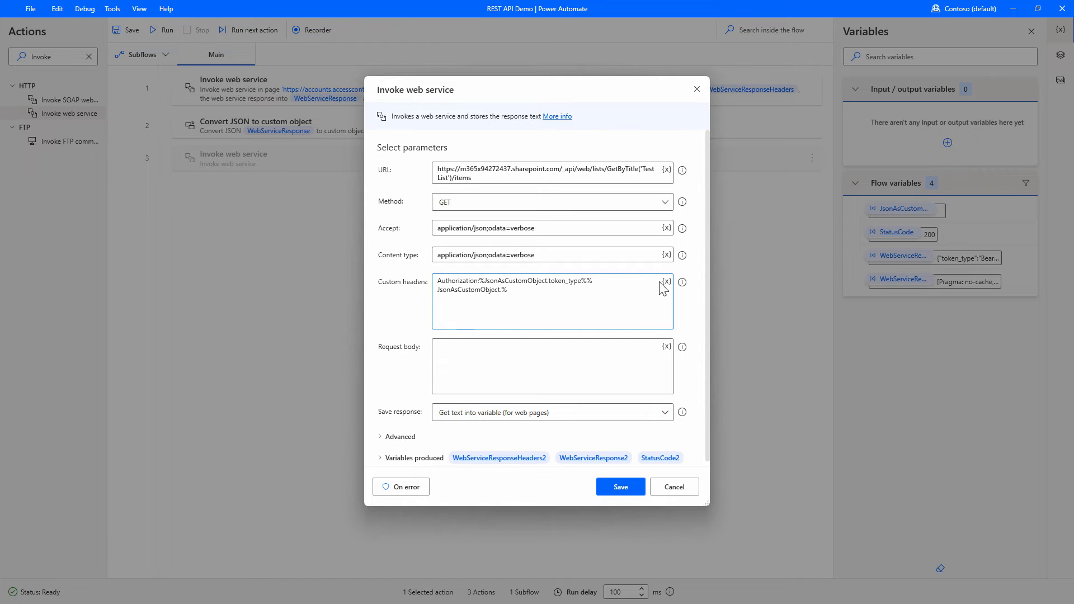
{"action": "type", "text": "access_token"}
Run the flow and examine the full value of the WebServiceResponse2 variable
{"action": "left_click", "coordinate": [210, 34]}
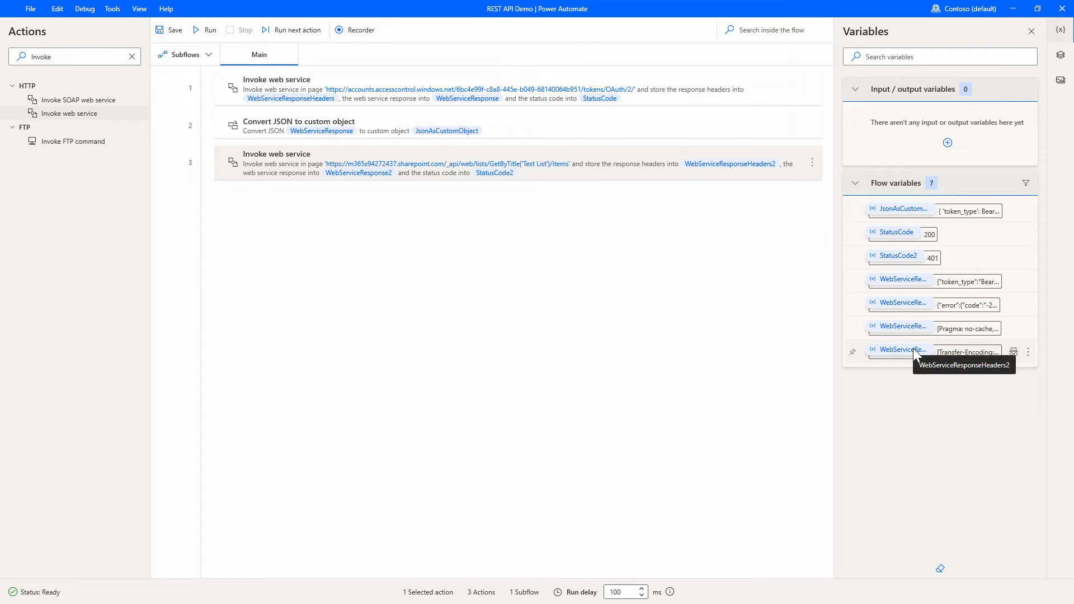
{"action": "double_click", "coordinate": [902, 302]}
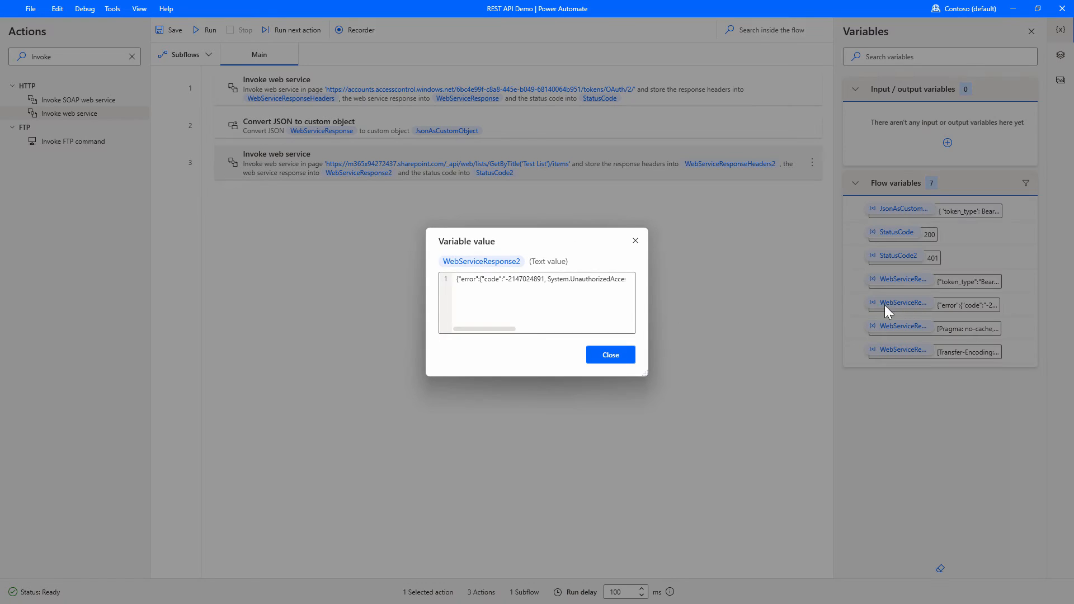
{"action": "left_click_drag", "start_coordinate": [508, 330], "coordinate": [626, 333]}
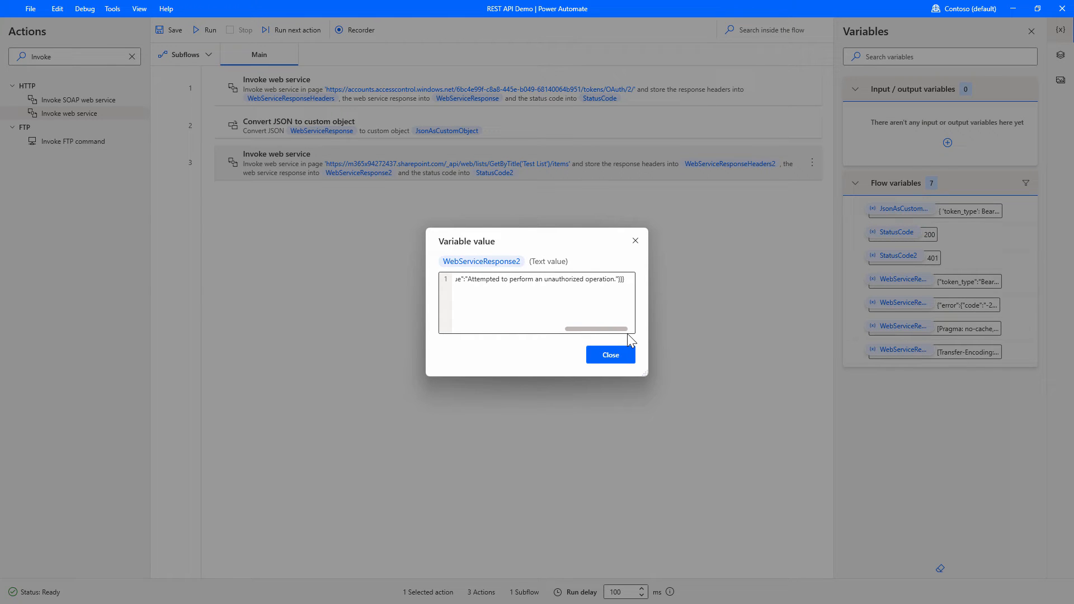
{"action": "left_click", "coordinate": [619, 362]}
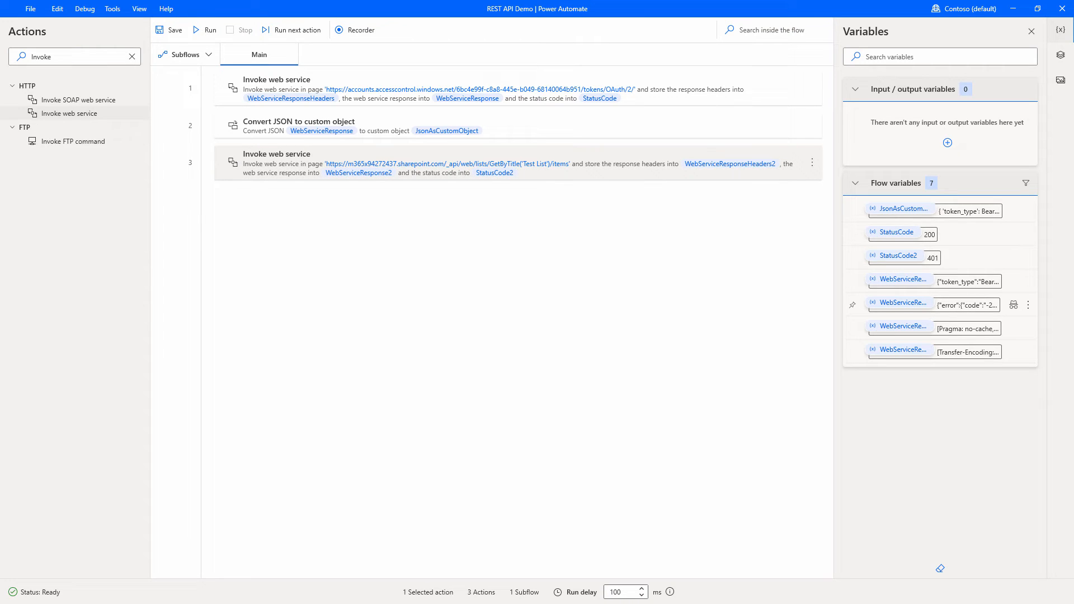
Insert a space between the token_type and access_token references in the SharePoint request's Authorization header, and save the action and the flow
{"action": "double_click", "coordinate": [309, 173]}
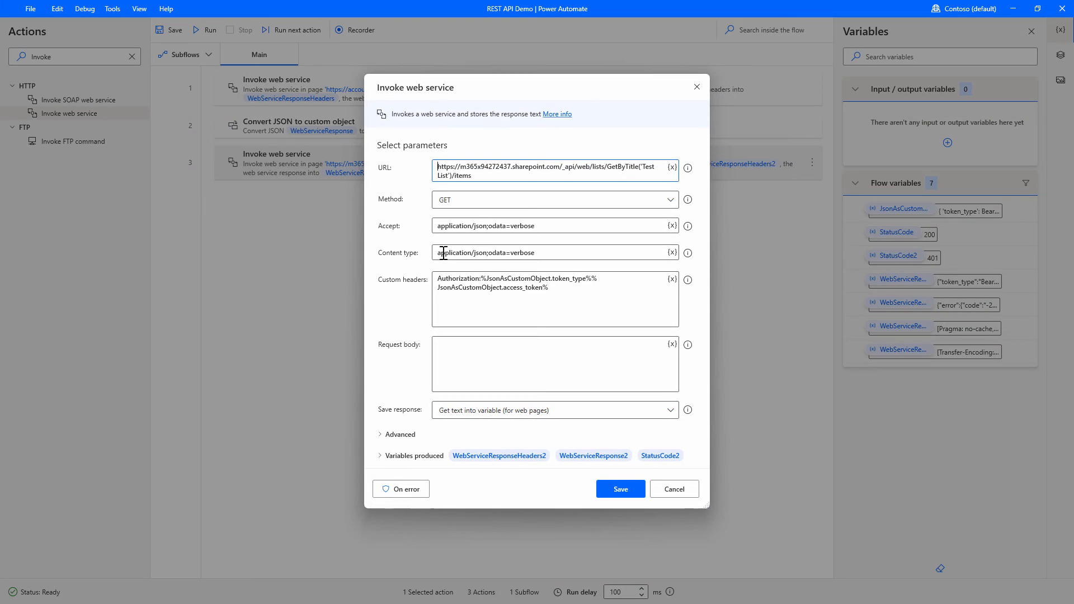
{"action": "left_click", "coordinate": [592, 278]}
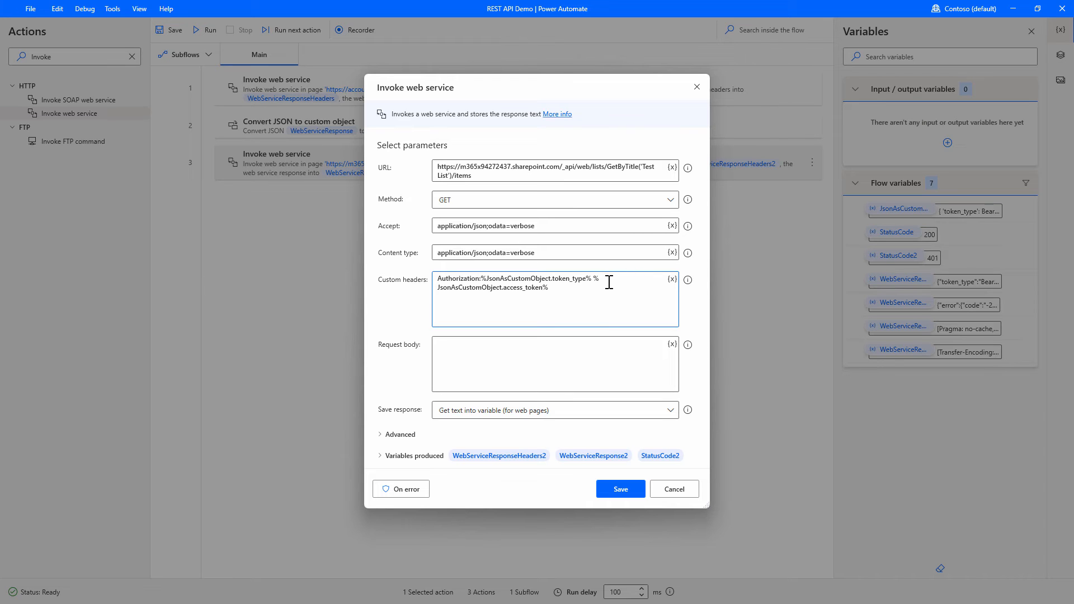
{"action": "left_click", "coordinate": [620, 488]}
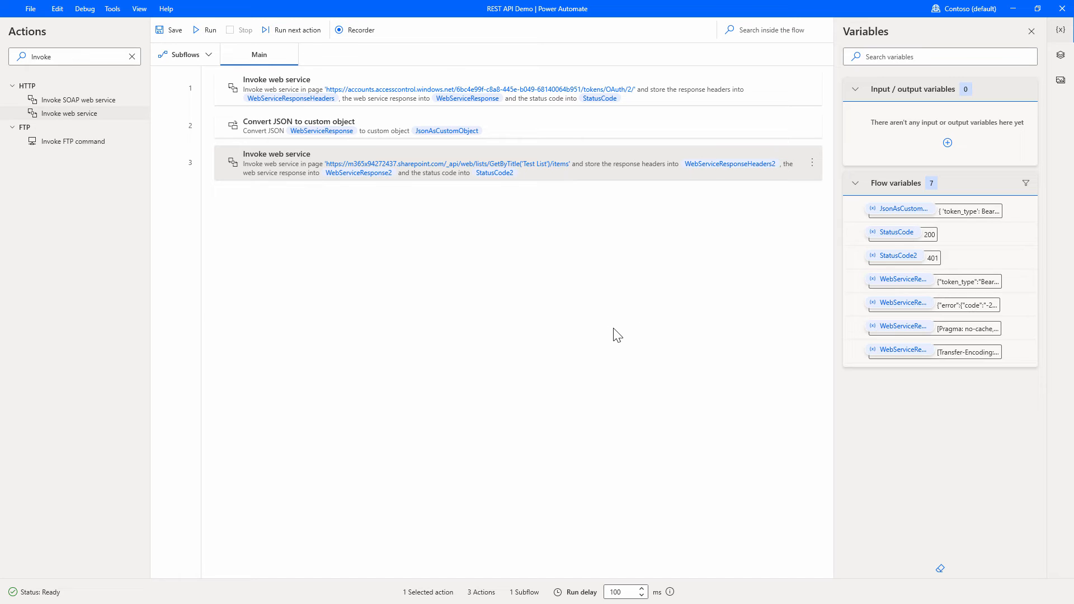
{"action": "left_click", "coordinate": [173, 30]}
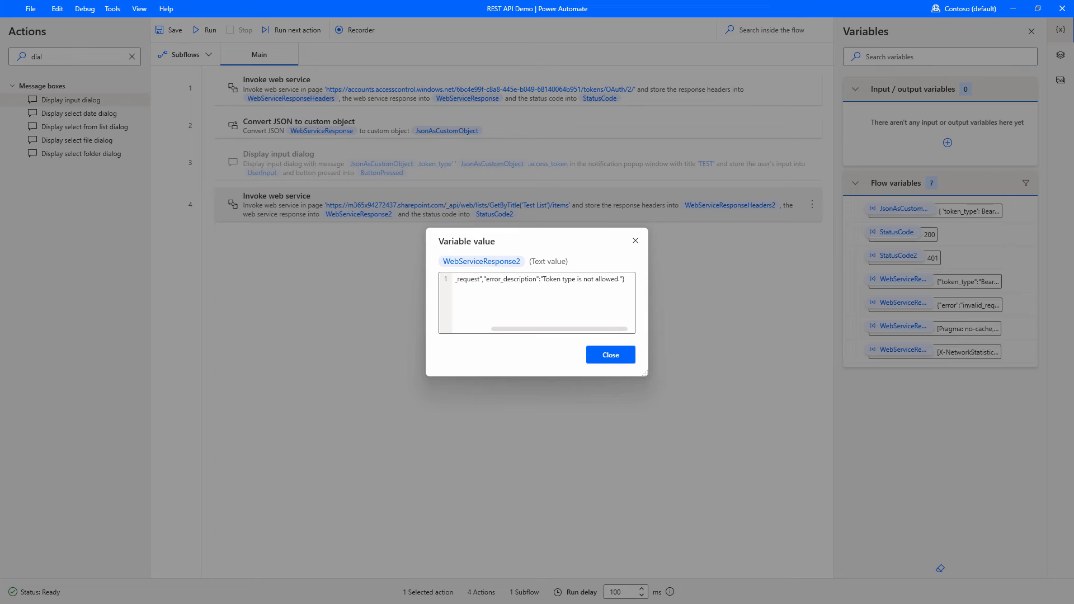
Switch to the SharePoint Online Management Shell and start the Connect-SPOService cmdlet
{"action": "left_click_drag", "start_coordinate": [253, 170], "coordinate": [435, 75]}
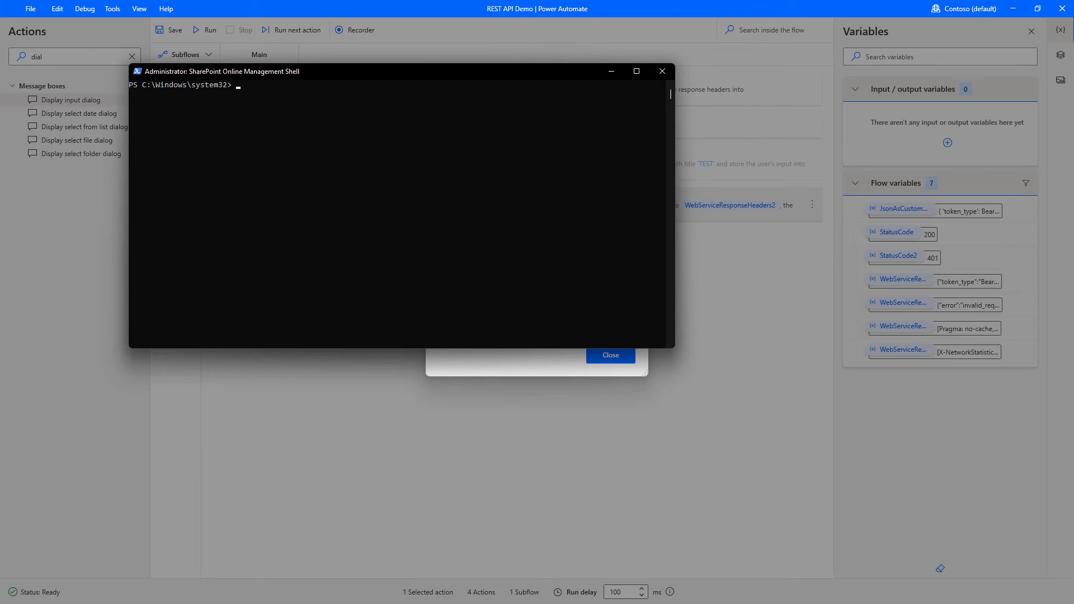
{"action": "left_click", "coordinate": [268, 101]}
{"action": "type", "text": "connect-SPO"}
{"action": "key", "text": "Tab"}
{"action": "key", "text": "Return"}
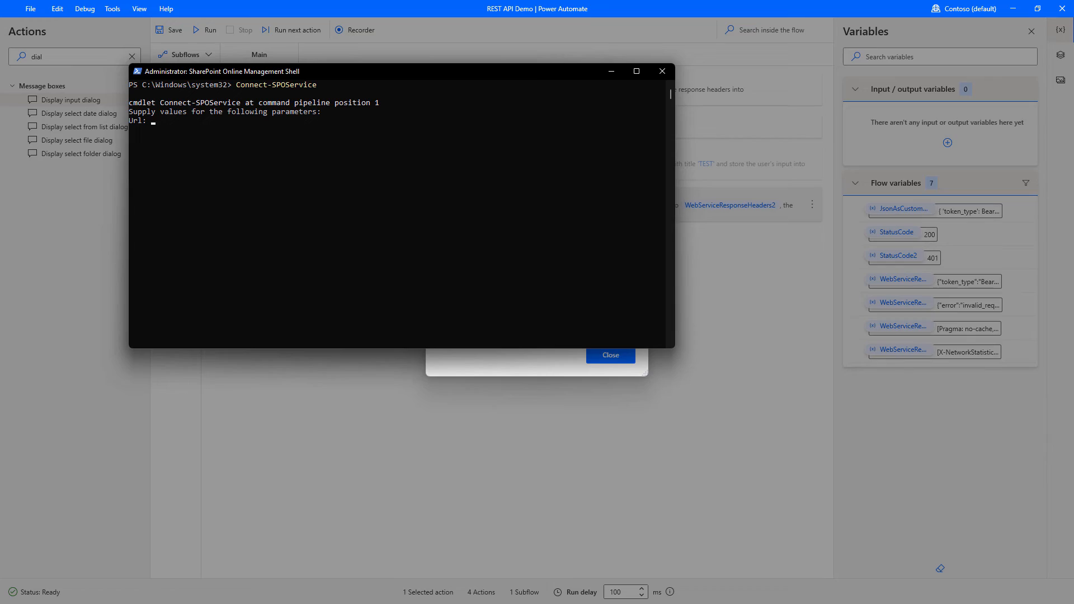
{"action": "key", "text": "alt+Tab"}
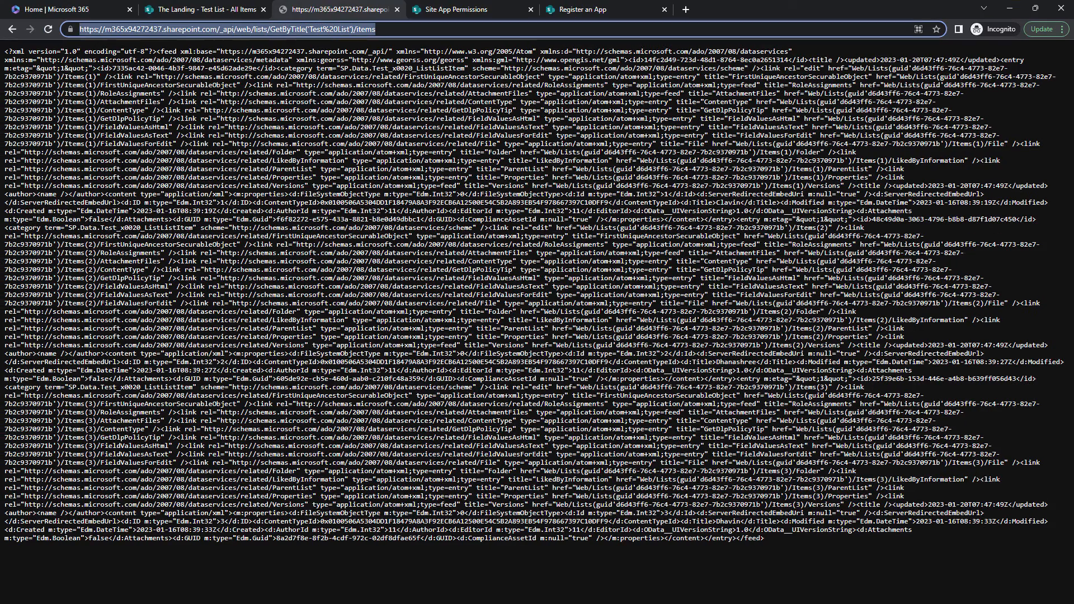
{"action": "left_click", "coordinate": [228, 32]}
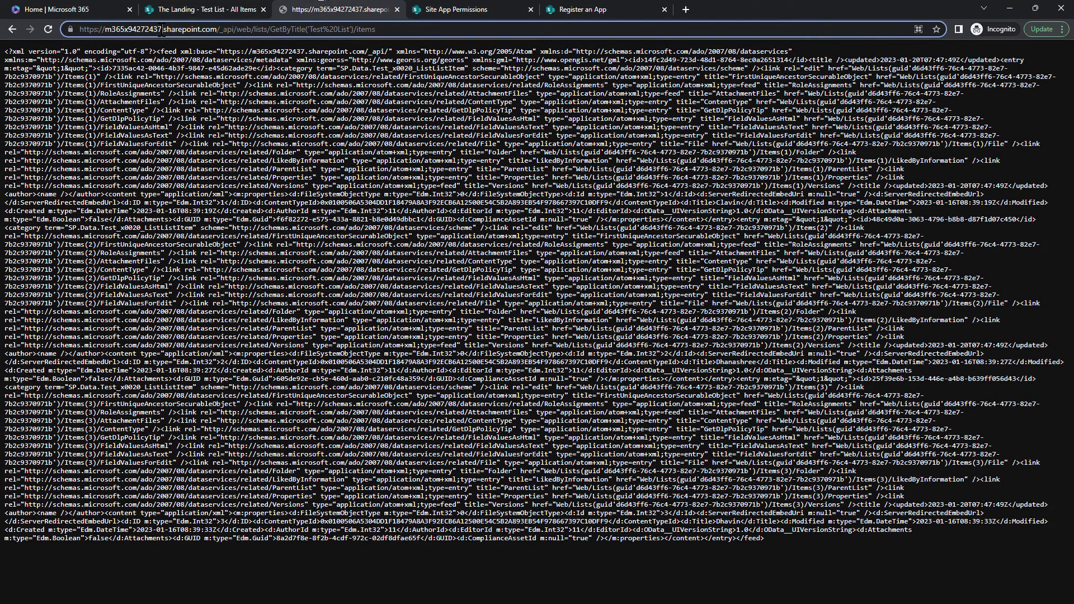
{"action": "left_click_drag", "start_coordinate": [216, 29], "coordinate": [80, 29]}
{"action": "type", "text": "https://m365x94272437-admin.sharepoint.com"}
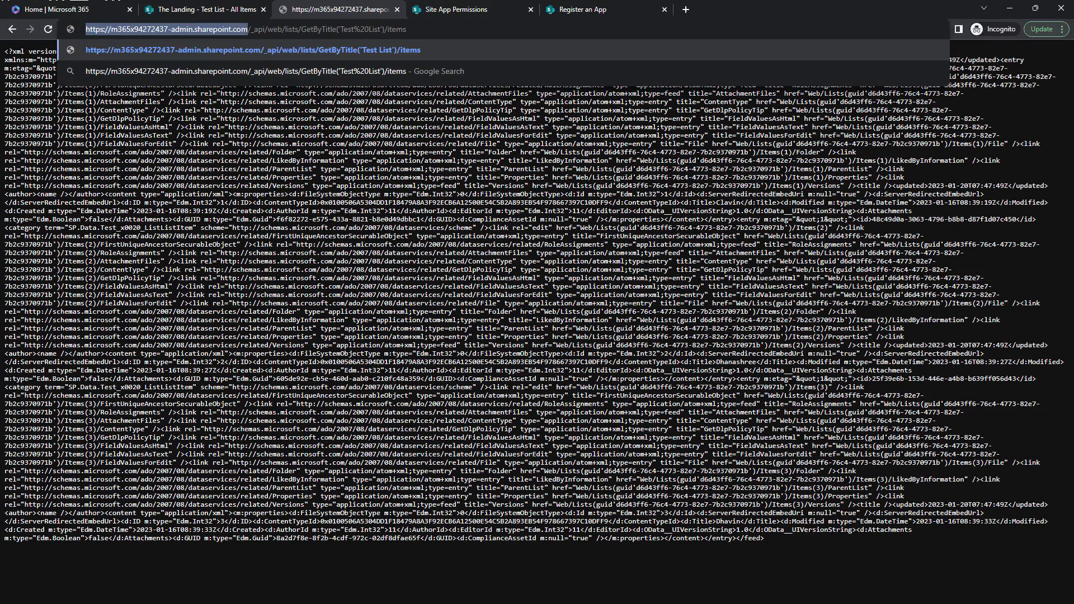
{"action": "left_click", "coordinate": [1010, 8]}
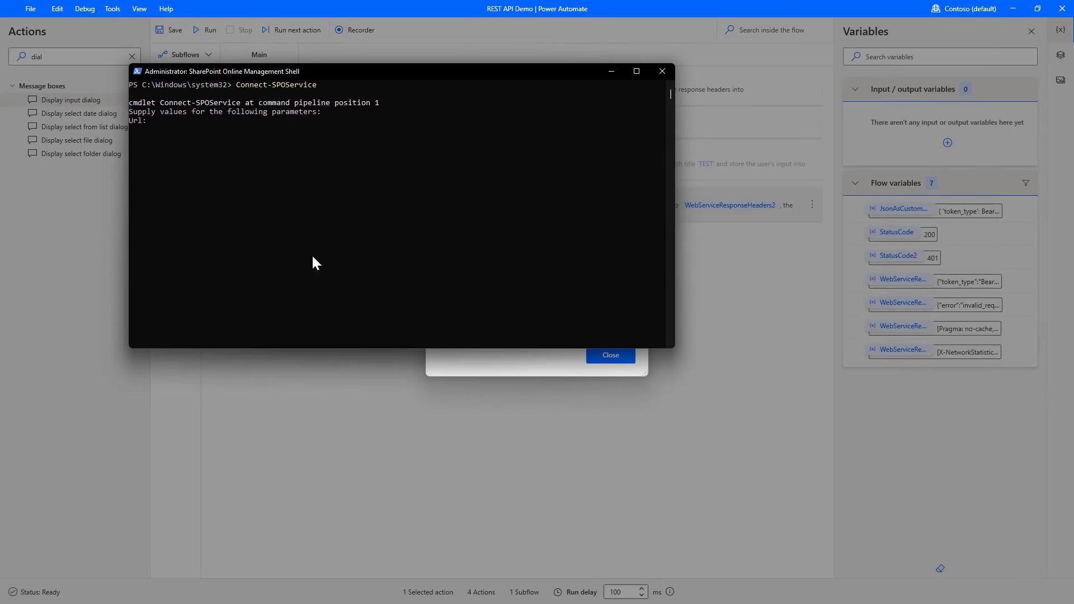
{"action": "right_click", "coordinate": [341, 175]}
{"action": "key", "text": "BackSpace"}
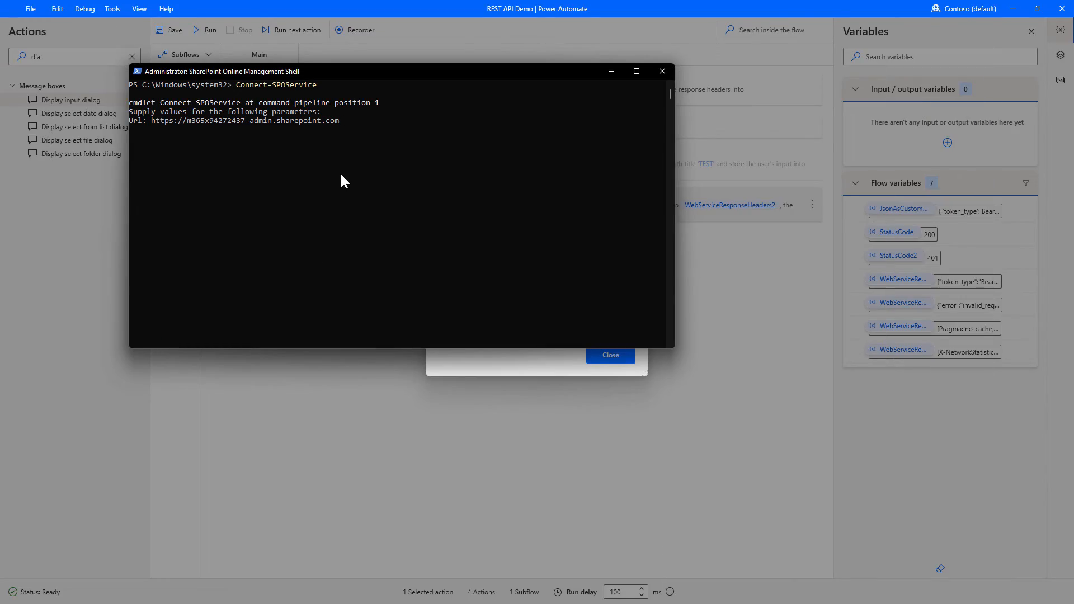
{"action": "key", "text": "Return"}
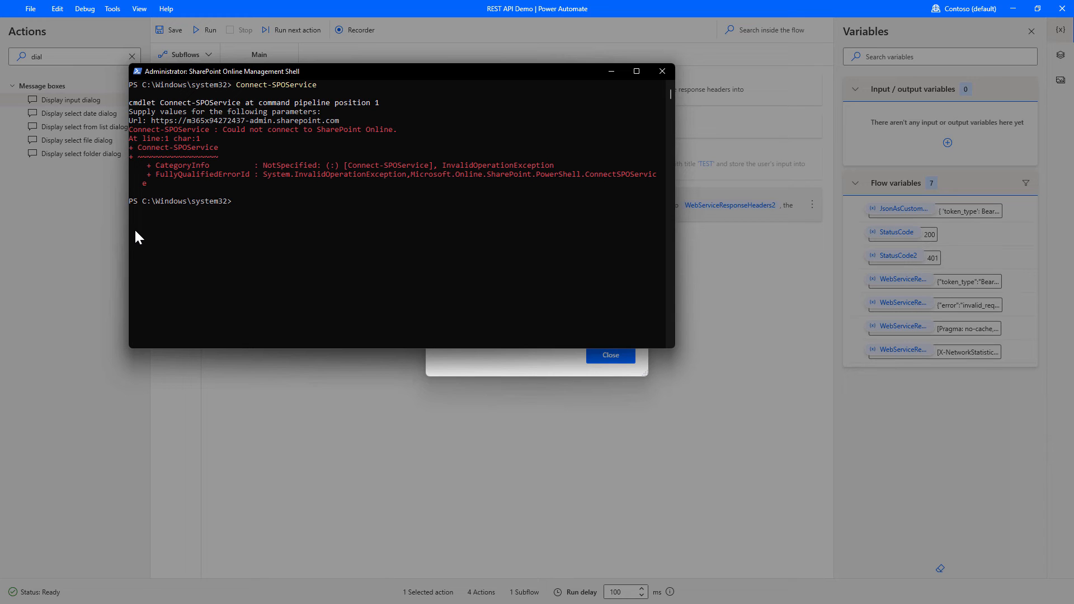
{"action": "key", "text": "Up"}
{"action": "type", "text": "\""}
{"action": "type", "text": "https://m365x94272437-admin.sharepoint.com/"}
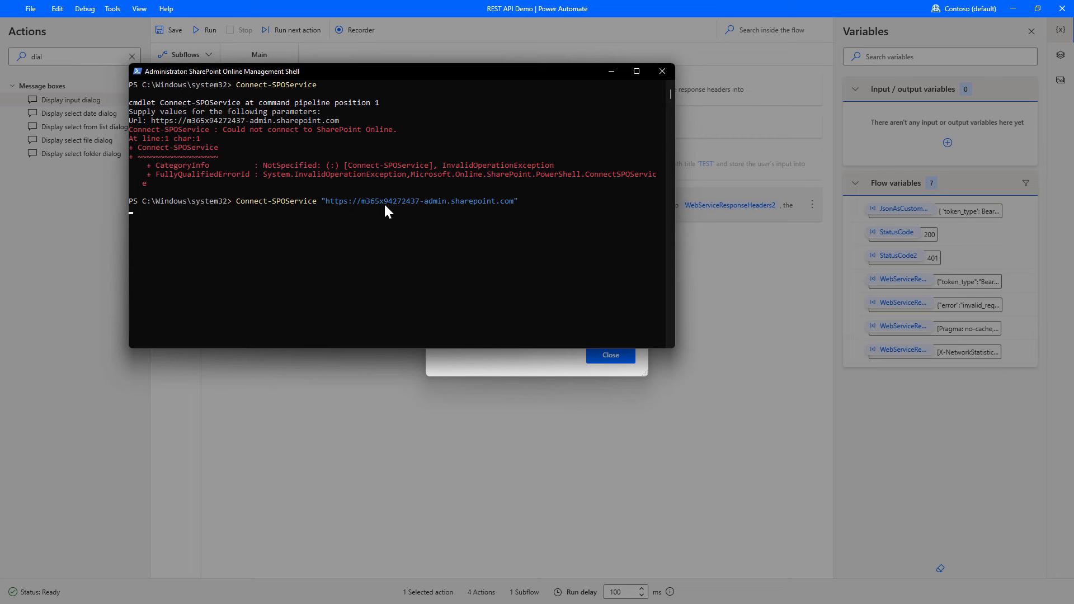
{"action": "key", "text": "Return"}
{"action": "key", "text": "Up"}
{"action": "key", "text": "Return"}
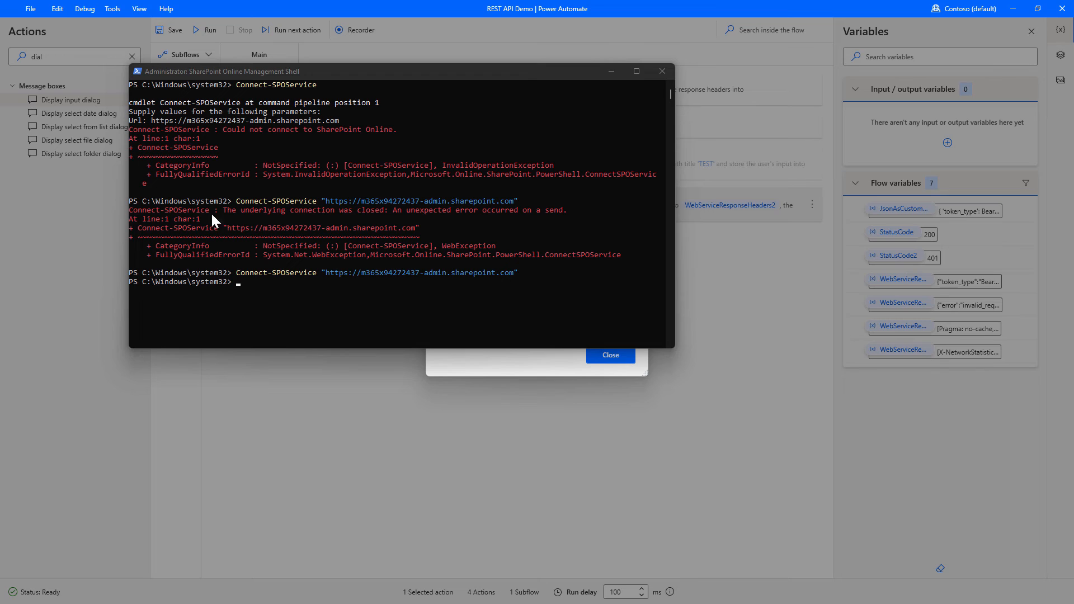
Run Set-SPOTenant -DisableCustomAppAuthentication $false to allow custom app authentication on the tenant
{"action": "type", "text": "set-"}
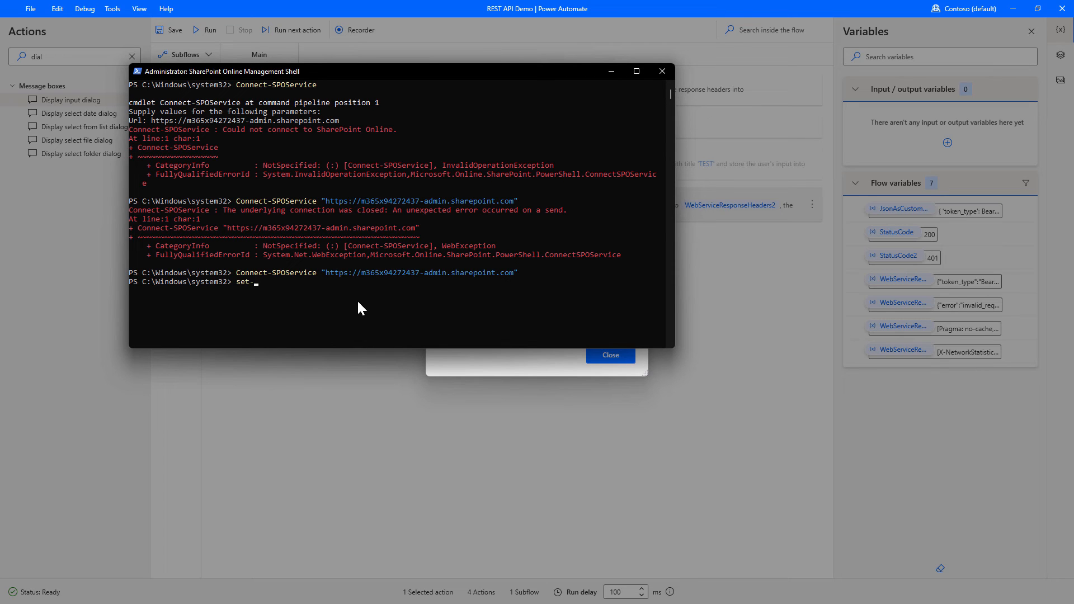
{"action": "type", "text": "SPOTe"}
{"action": "key", "text": "Tab"}
{"action": "key", "text": "Tab"}
{"action": "key", "text": "shift+Tab"}
{"action": "type", "text": "-Dis"}
{"action": "key", "text": "Tab"}
{"action": "key", "text": "Tab"}
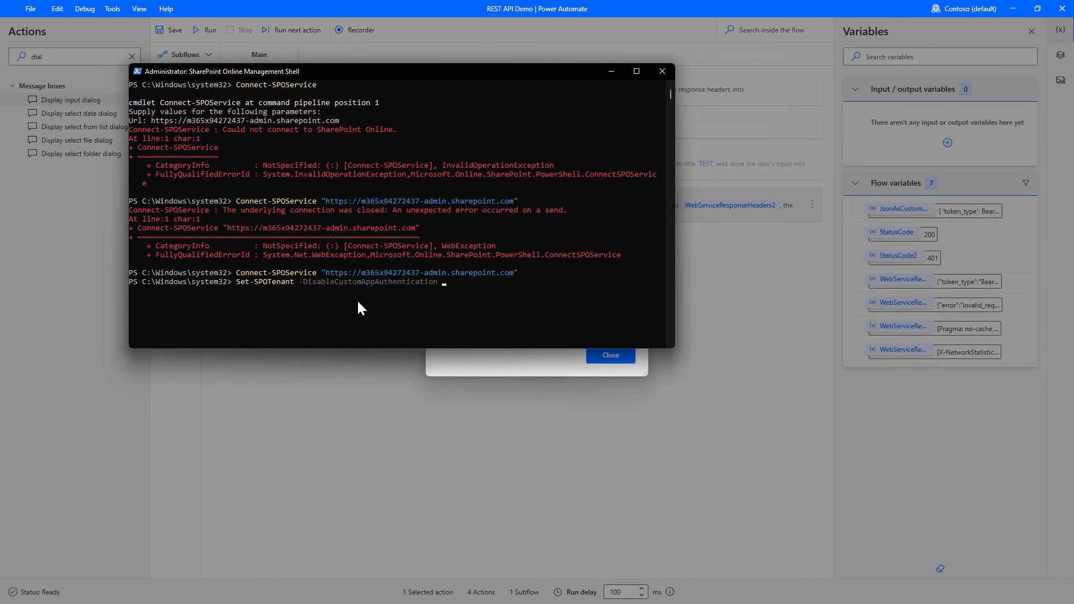
{"action": "type", "text": "$false"}
Return to Power Automate, dismiss the WebServiceResponse2 value, and save the flow
{"action": "left_click", "coordinate": [609, 71]}
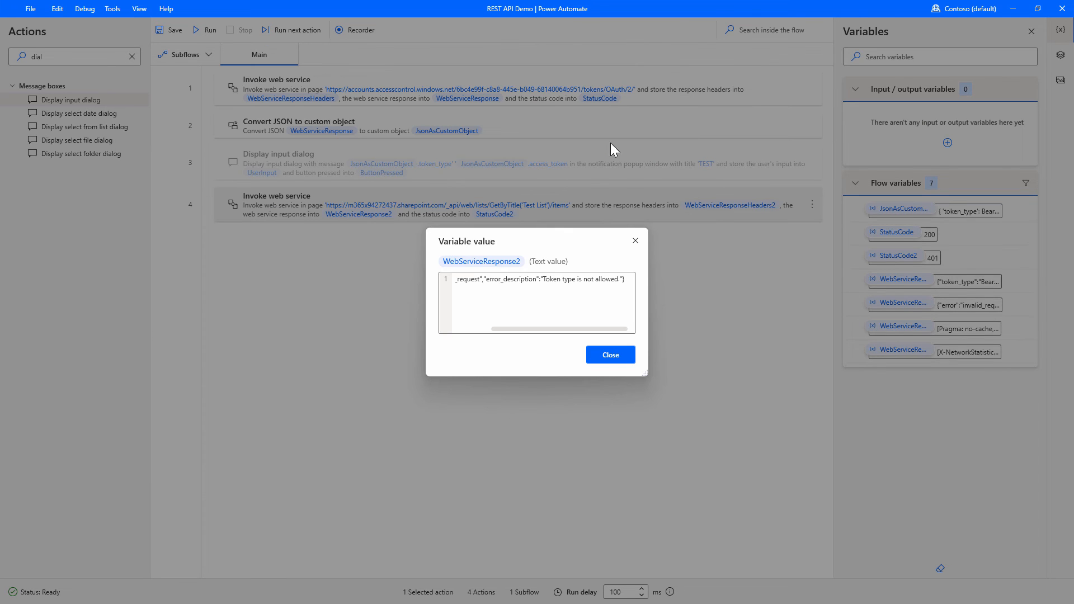
{"action": "left_click", "coordinate": [610, 356]}
{"action": "left_click", "coordinate": [176, 34]}
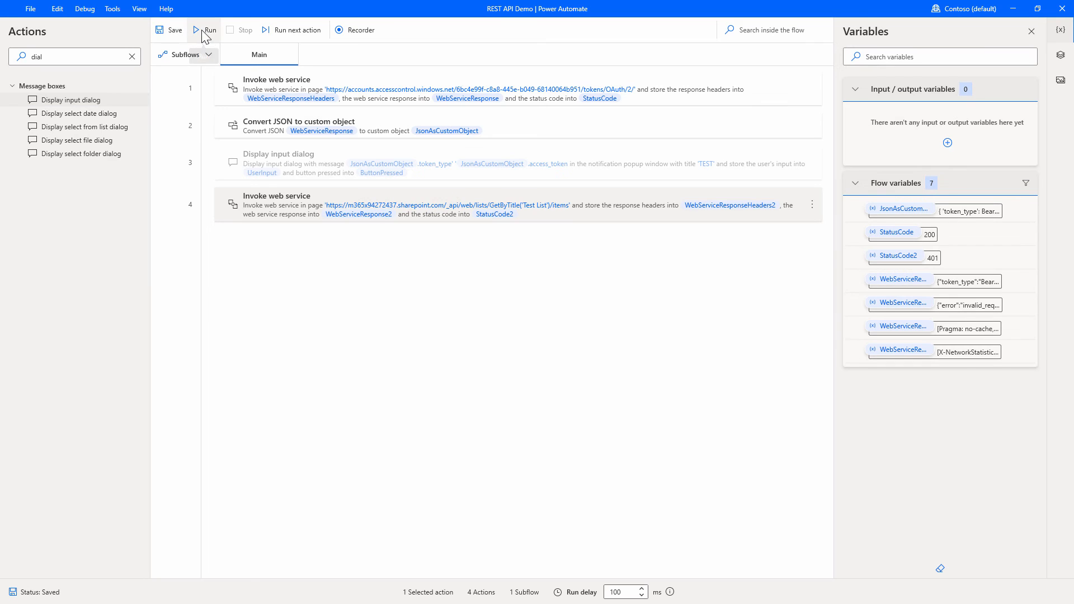
Run the flow and paste the full WebServiceResponse2 value into Notepad over the old token response
{"action": "left_click", "coordinate": [206, 30]}
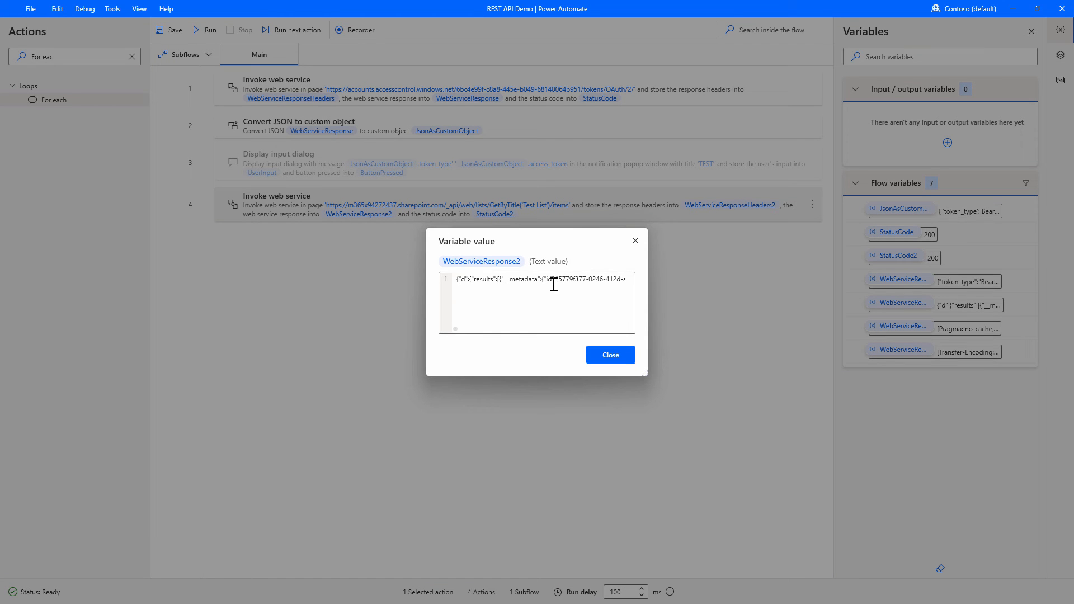
{"action": "left_click", "coordinate": [554, 284]}
{"action": "key", "text": "ctrl+a"}
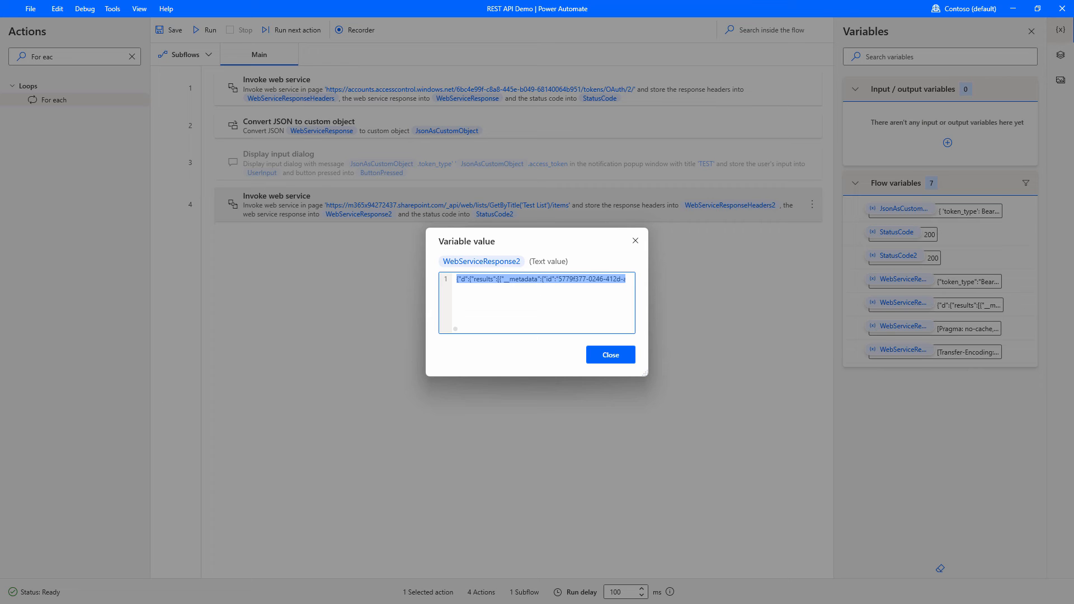
{"action": "key", "text": "alt+Tab"}
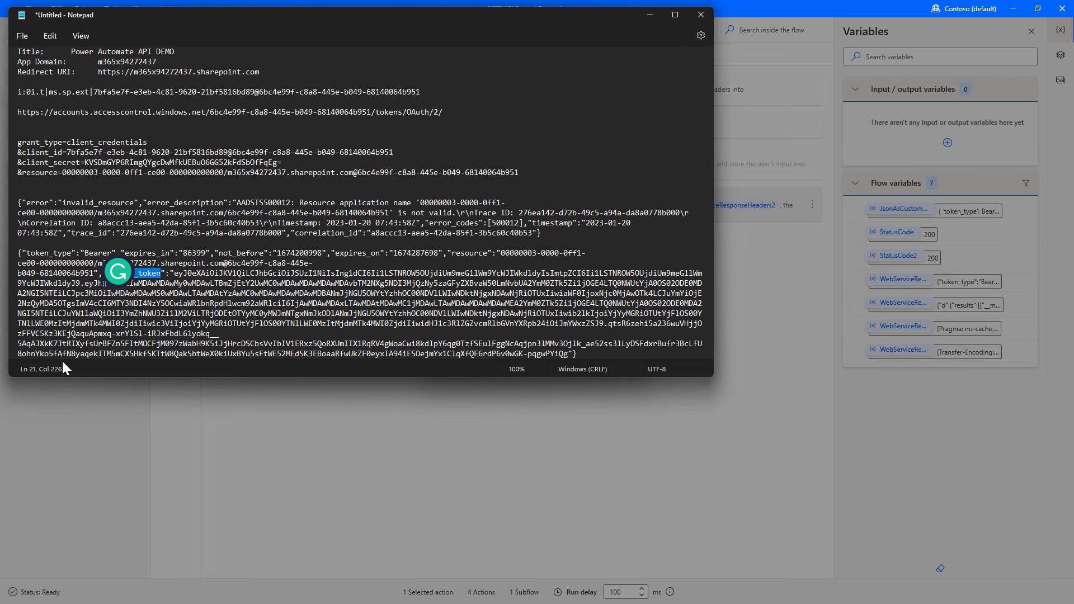
{"action": "left_click_drag", "start_coordinate": [16, 253], "coordinate": [764, 423]}
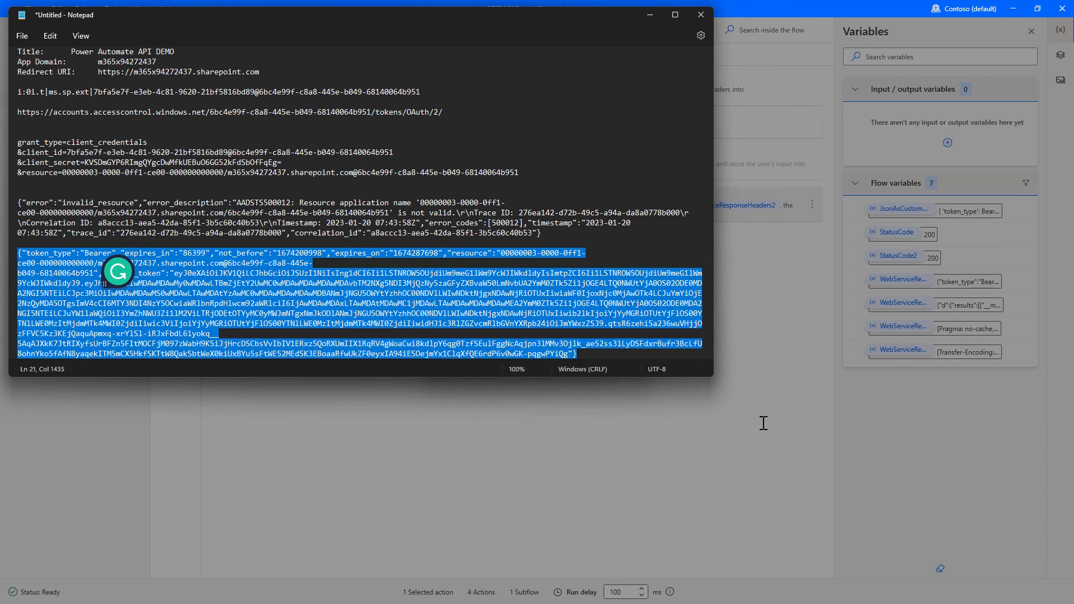
{"action": "key", "text": "ctrl+v"}
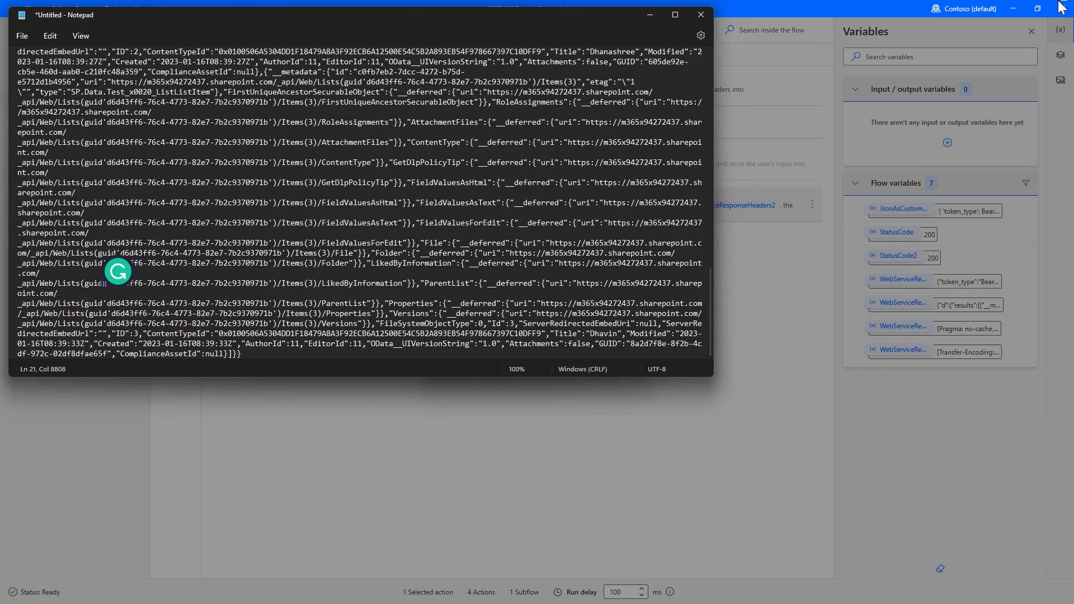
Examine the results array of the pasted JSON in Notepad, return to Power Automate and dismiss the variable value
{"action": "left_click", "coordinate": [675, 15]}
{"action": "scroll", "coordinate": [495, 213], "scroll_direction": "up", "scroll_amount": 15}
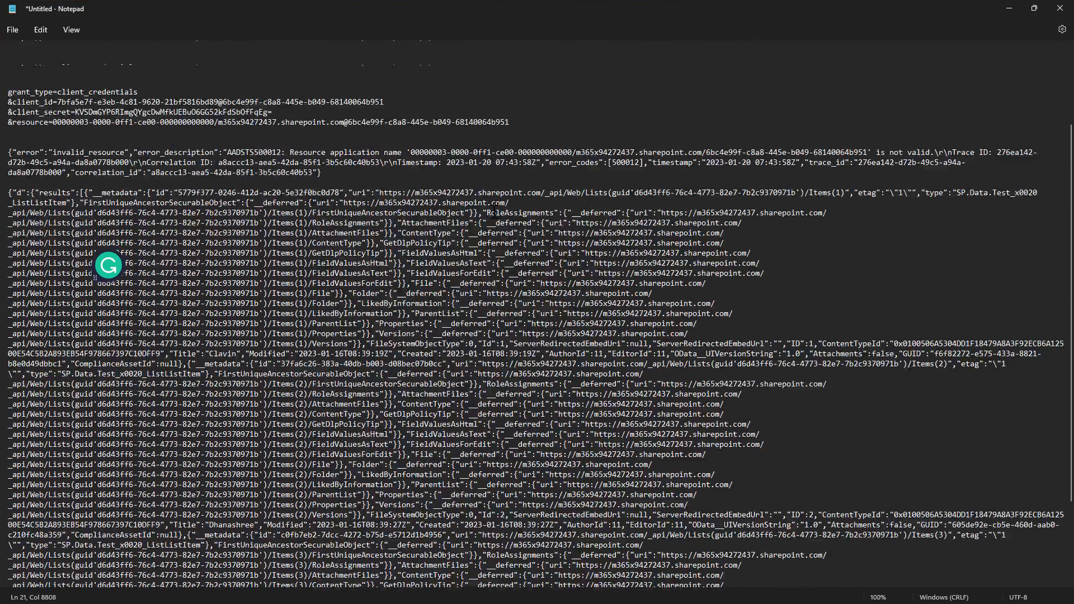
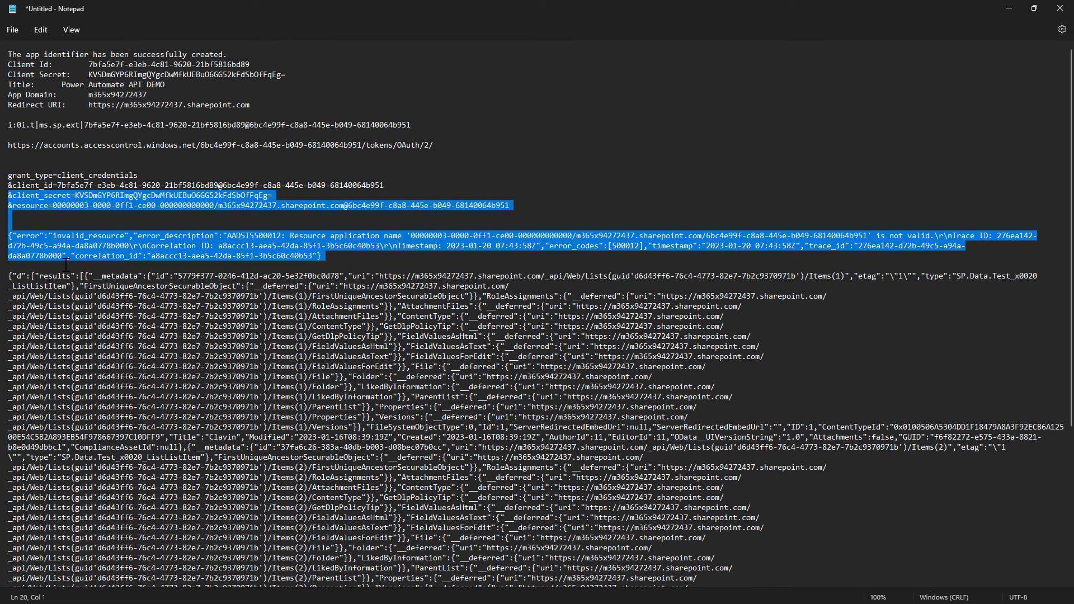
{"action": "double_click", "coordinate": [55, 275]}
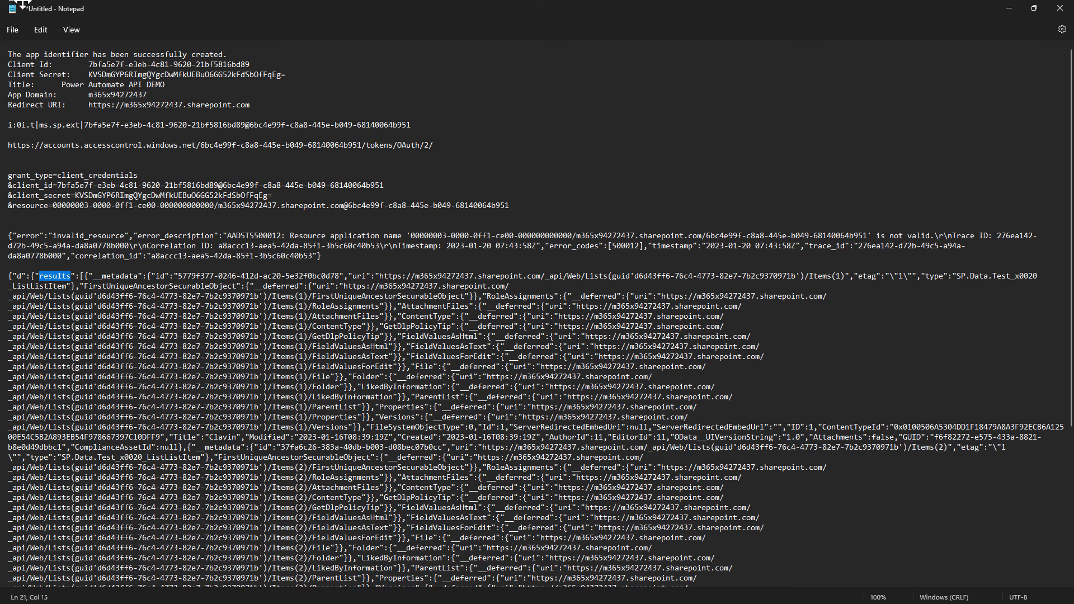
{"action": "left_click", "coordinate": [1009, 8]}
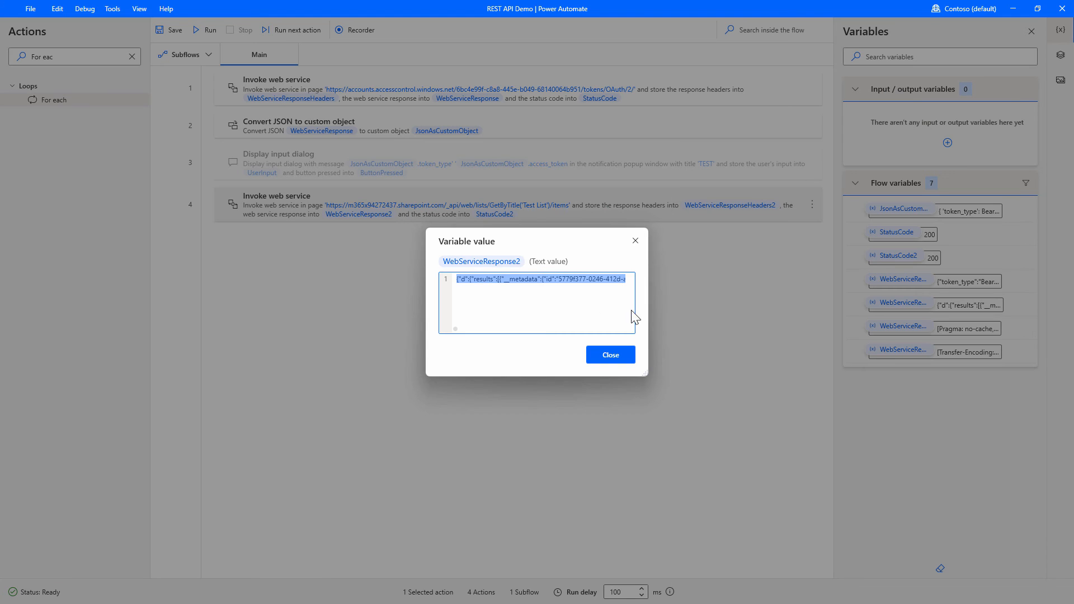
{"action": "left_click", "coordinate": [627, 354]}
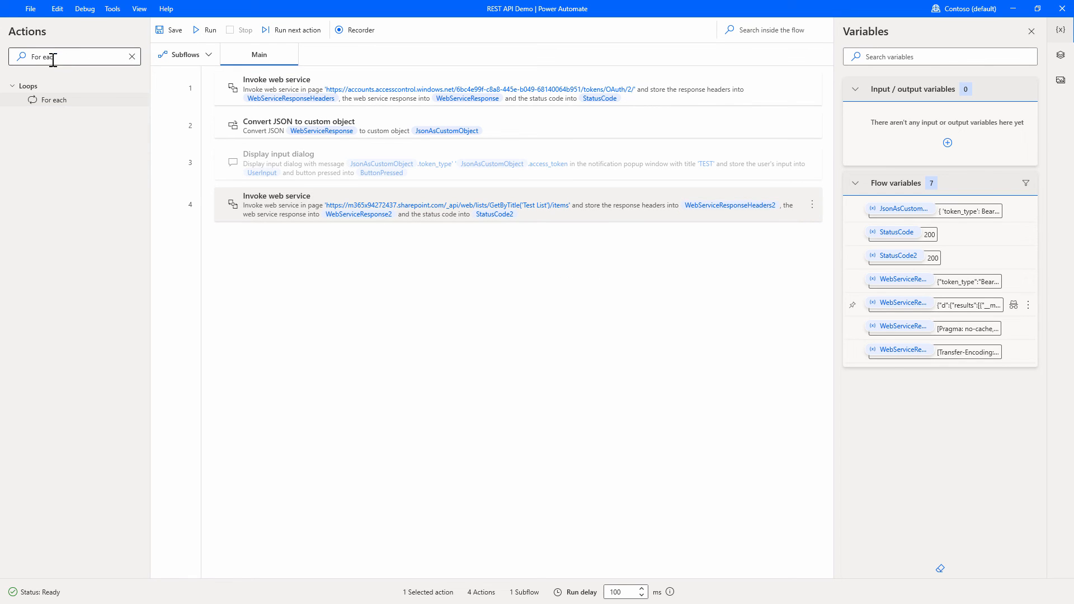
Add a Convert JSON to custom object action at the end of the flow with %WebServiceResponse2% as its JSON
{"action": "left_click", "coordinate": [18, 57]}
{"action": "key", "text": "ctrl+a"}
{"action": "key", "text": "BackSpace"}
{"action": "type", "text": "Convert"}
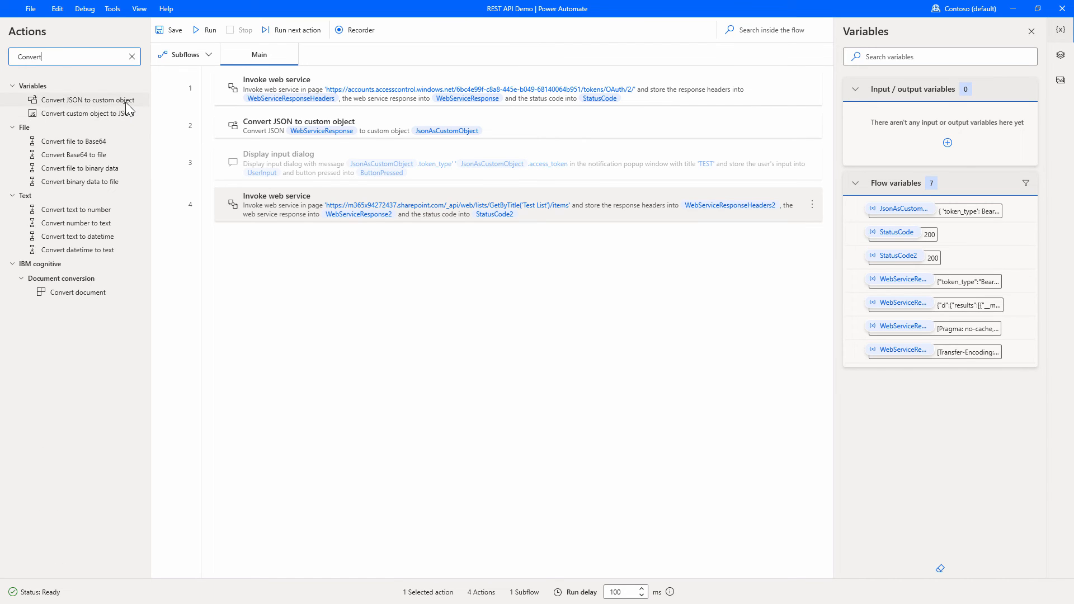
{"action": "left_click", "coordinate": [125, 101]}
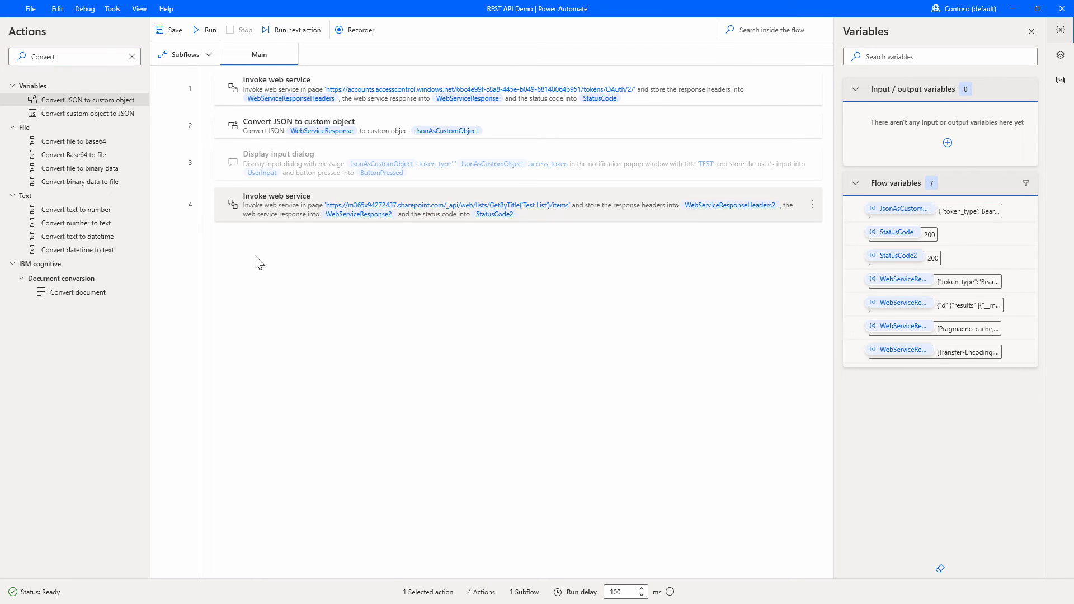
{"action": "double_click", "coordinate": [106, 99]}
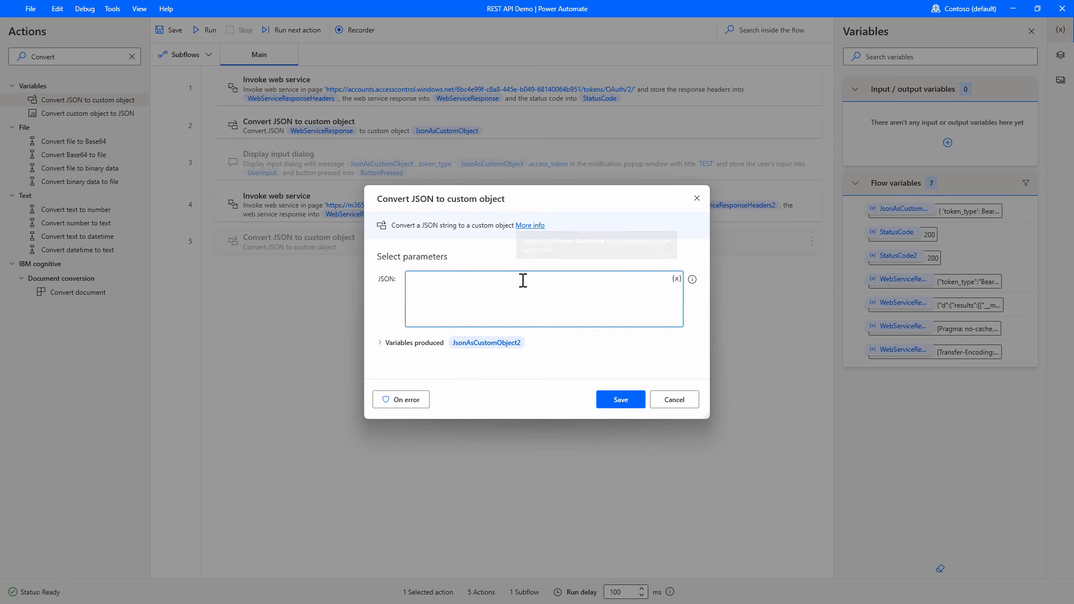
{"action": "left_click", "coordinate": [676, 279]}
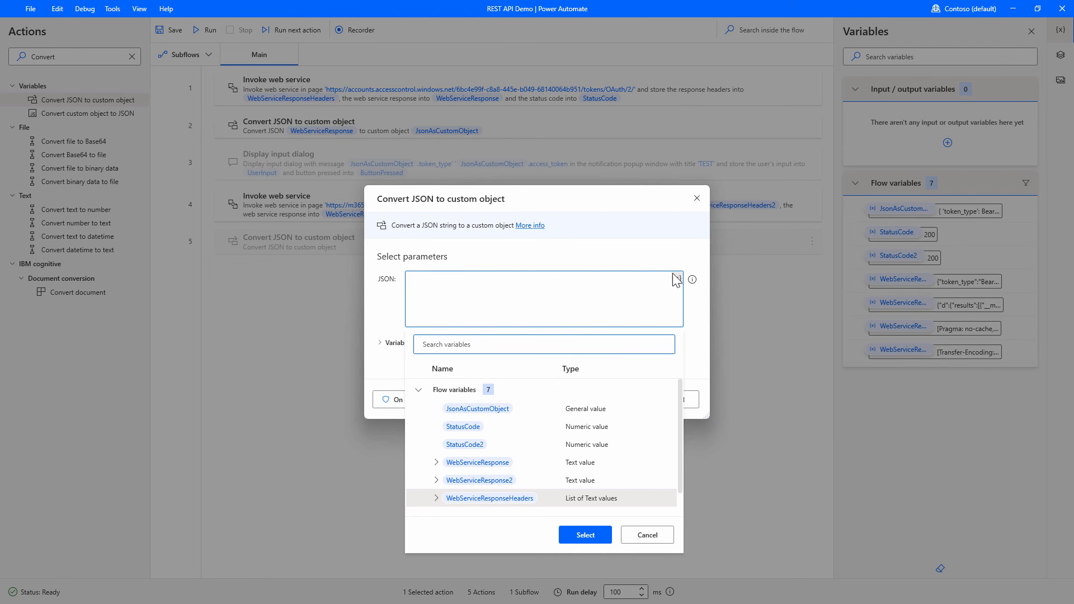
{"action": "double_click", "coordinate": [479, 481]}
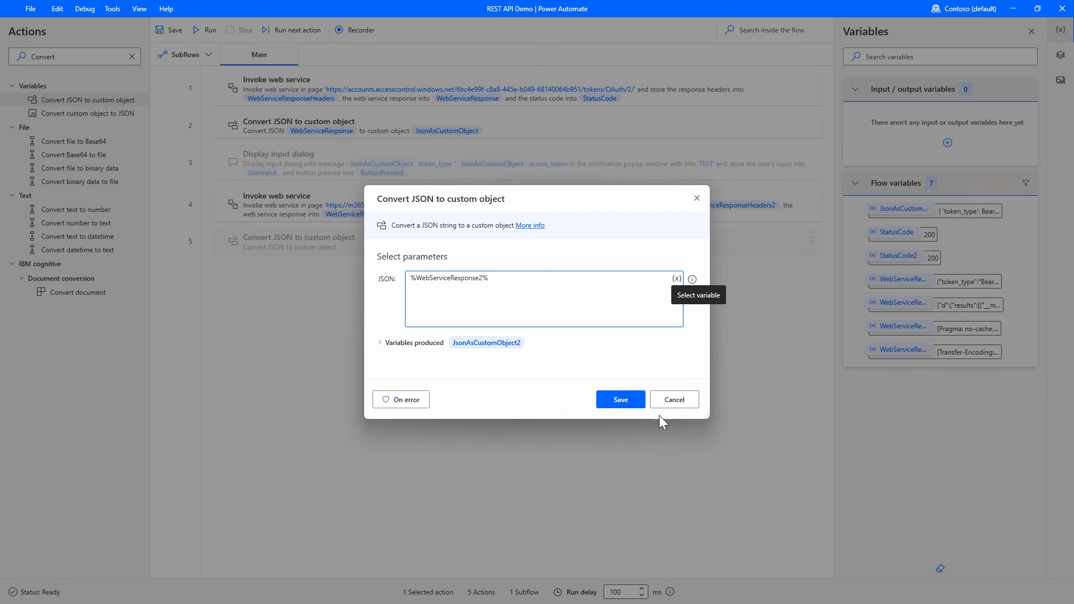
{"action": "left_click", "coordinate": [616, 399]}
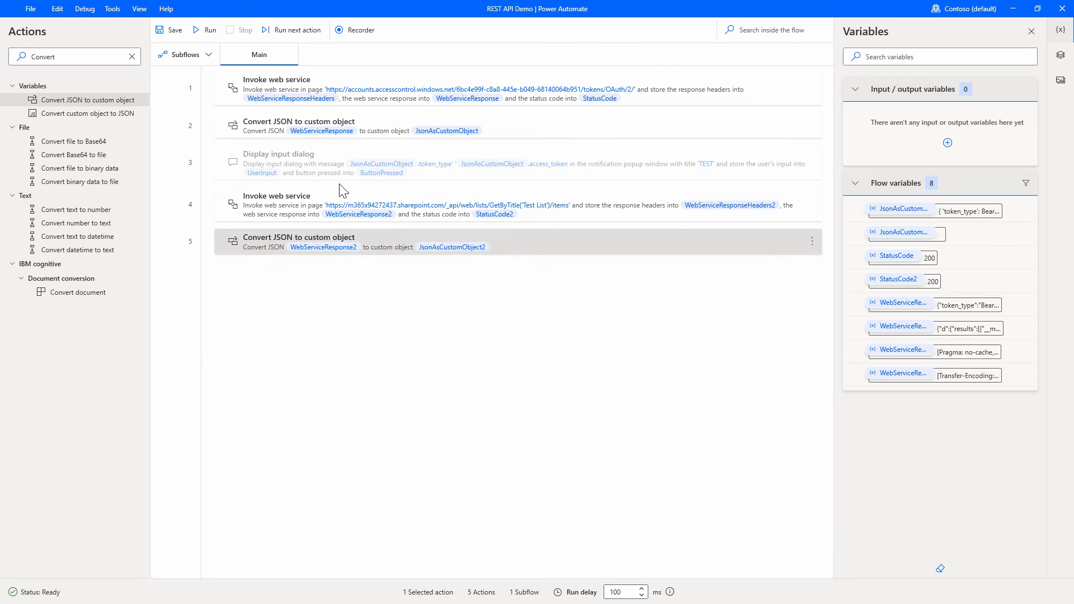
Run the flow and inspect the JsonAsCustomObject2 value down to the results property inside d
{"action": "key", "text": "F5"}
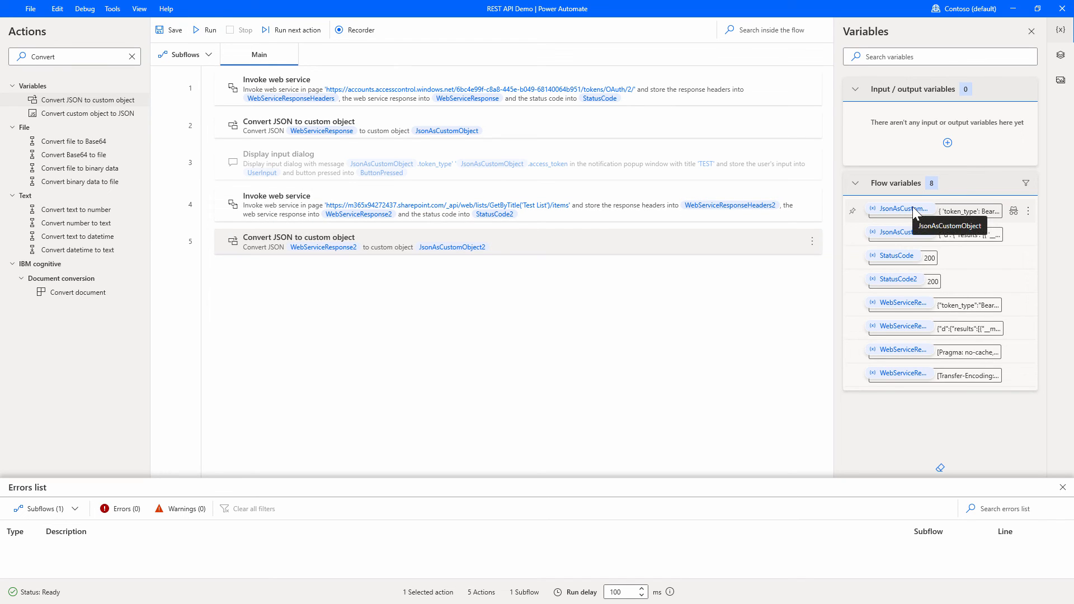
{"action": "double_click", "coordinate": [910, 234]}
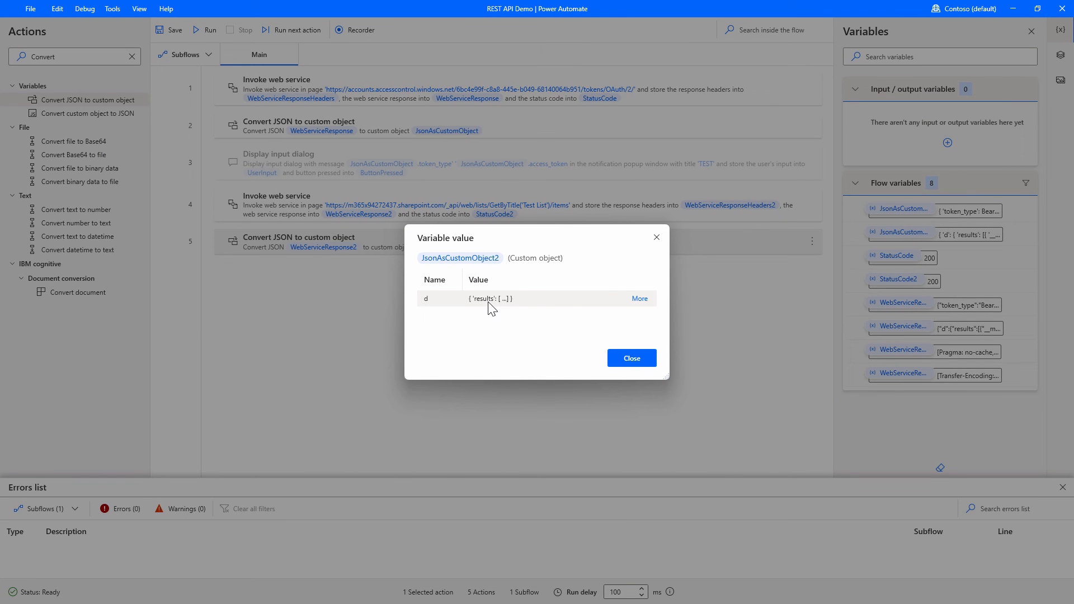
{"action": "left_click", "coordinate": [640, 299]}
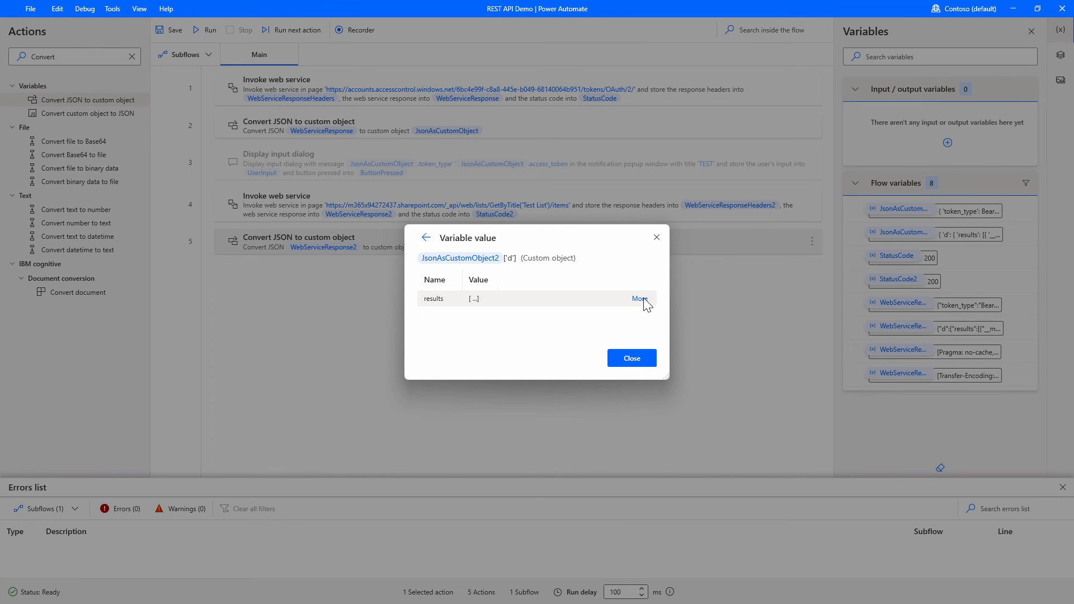
{"action": "left_click", "coordinate": [656, 238]}
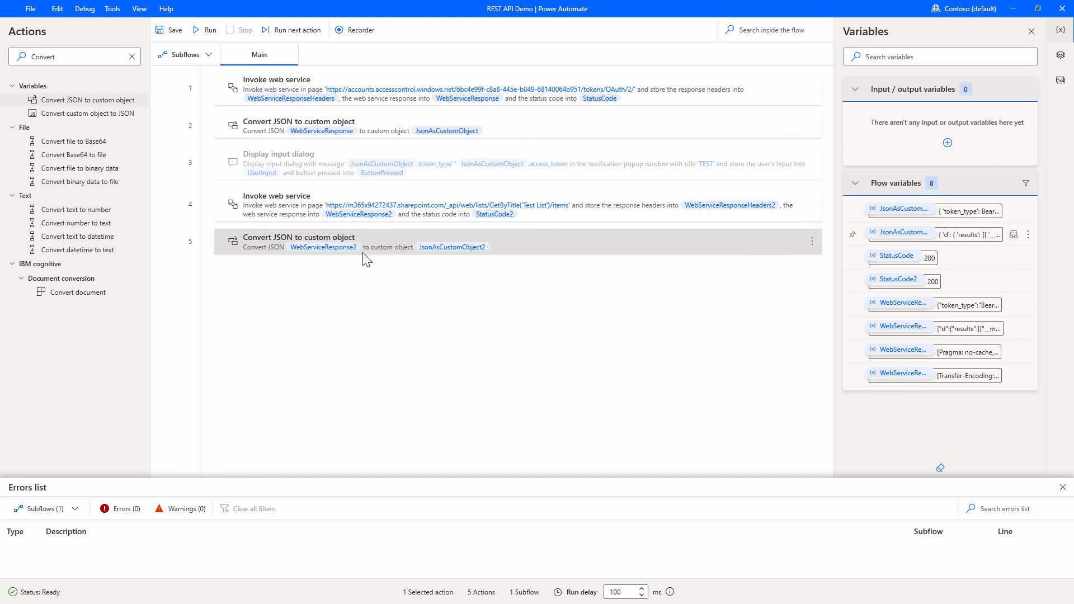
Add a For each loop after the last conversion that iterates over %JsonAsCustomObject2.d.results% and stores into CurrentItem
{"action": "left_click", "coordinate": [132, 56]}
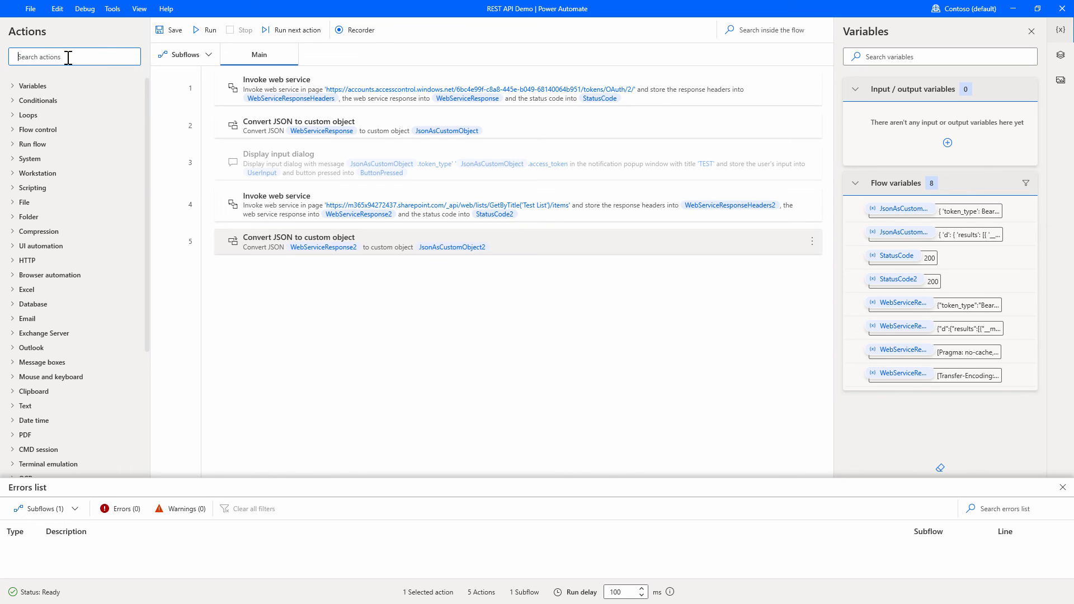
{"action": "type", "text": "For"}
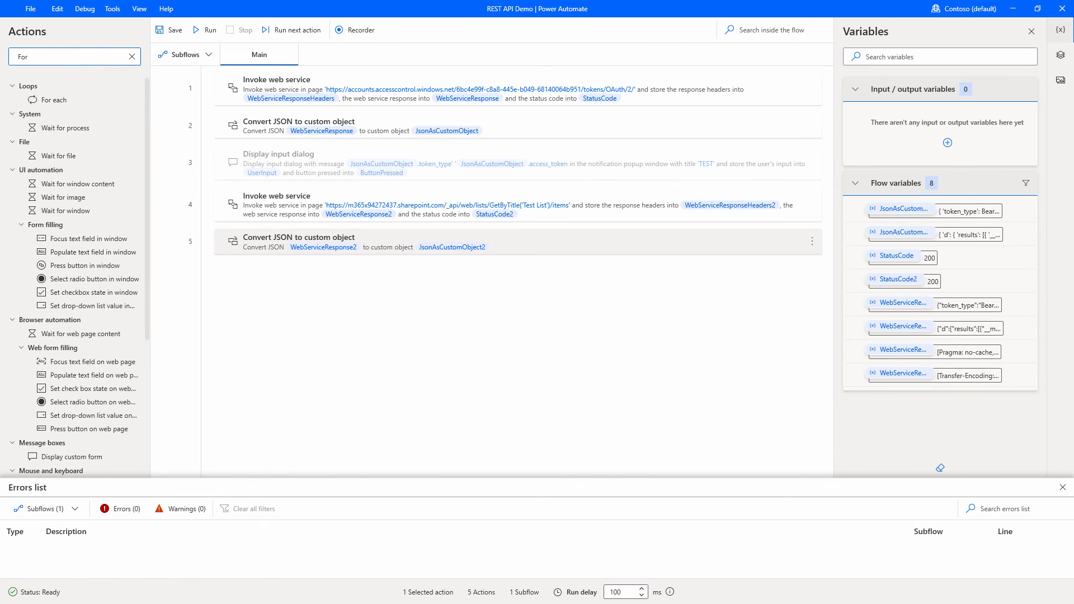
{"action": "left_click_drag", "start_coordinate": [49, 99], "coordinate": [344, 296]}
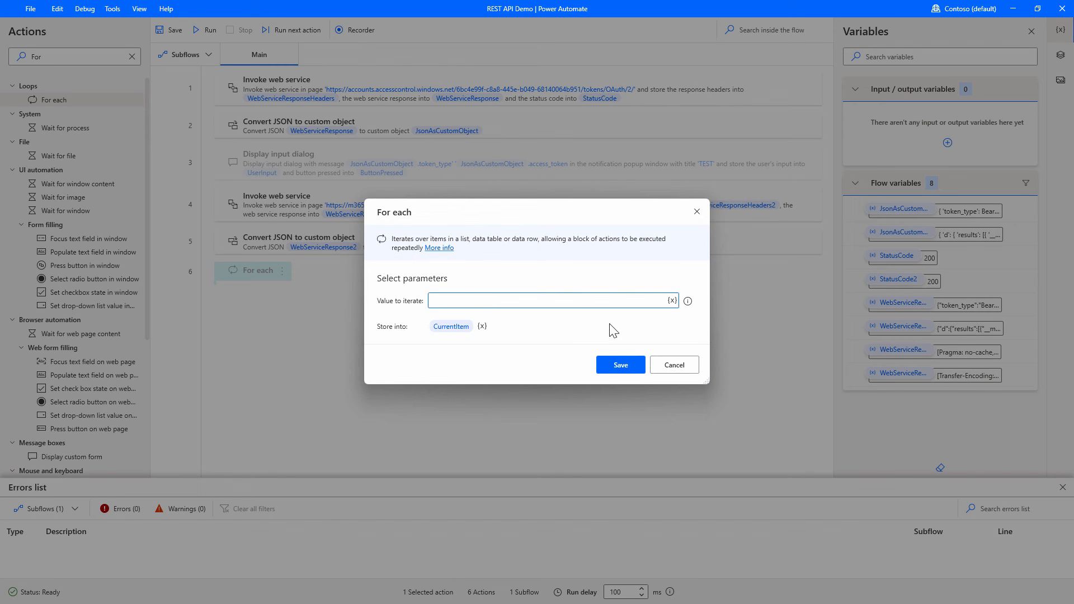
{"action": "left_click", "coordinate": [672, 301]}
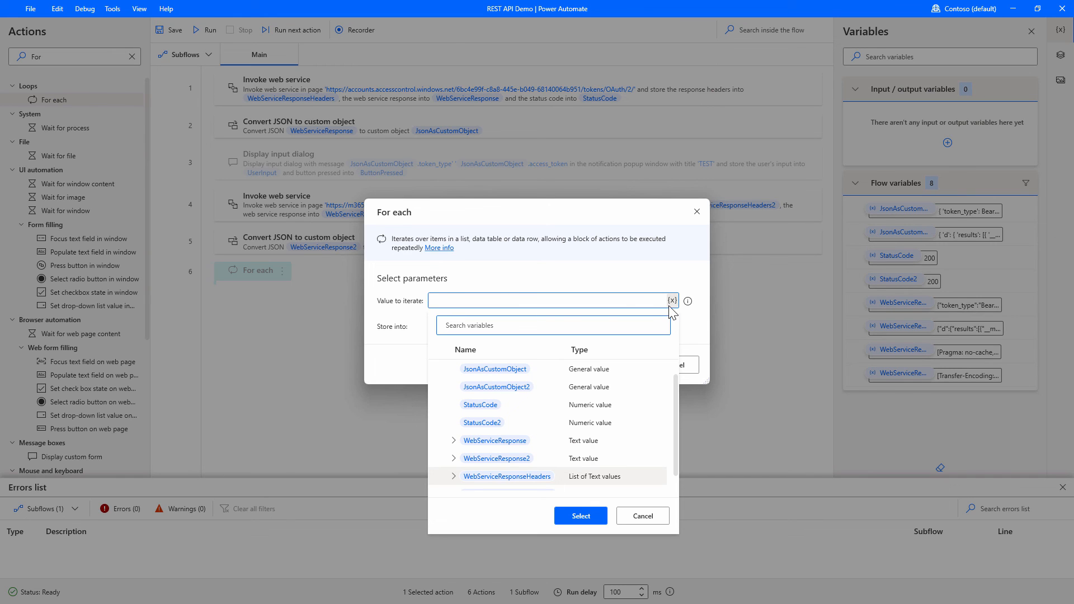
{"action": "double_click", "coordinate": [520, 386]}
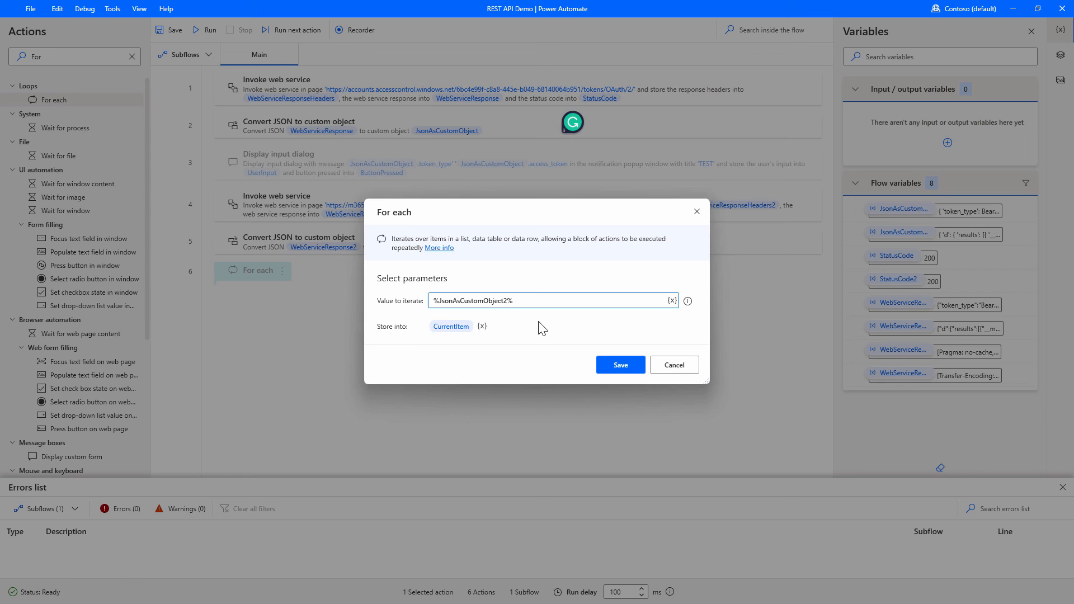
{"action": "type", "text": ".d.results"}
{"action": "left_click", "coordinate": [612, 365]}
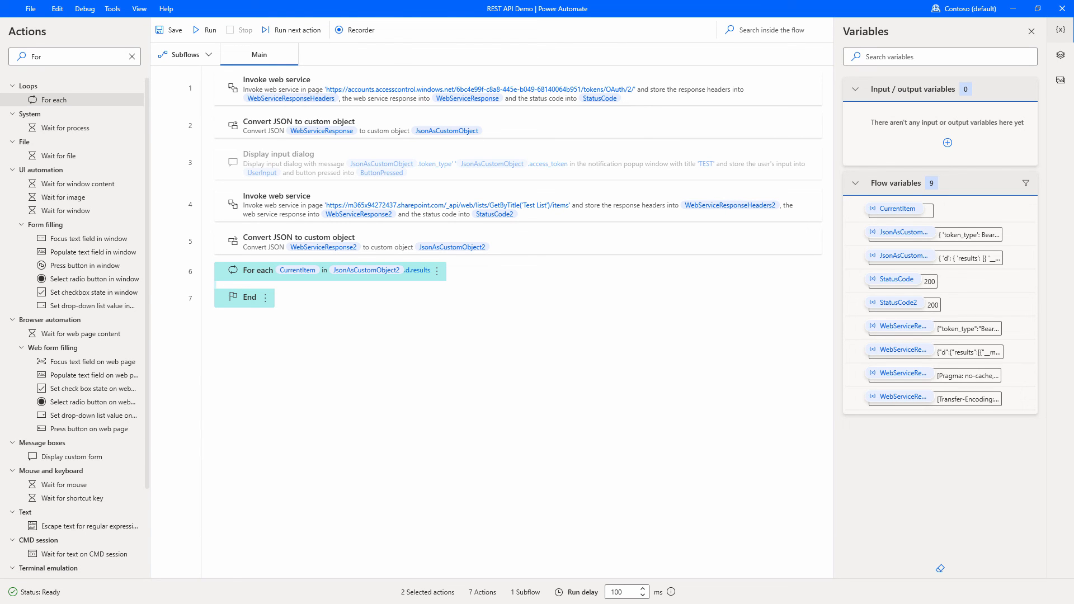
Add a Display message action inside the For each loop with the message box title "Title from SharePoint"
{"action": "left_click", "coordinate": [132, 56]}
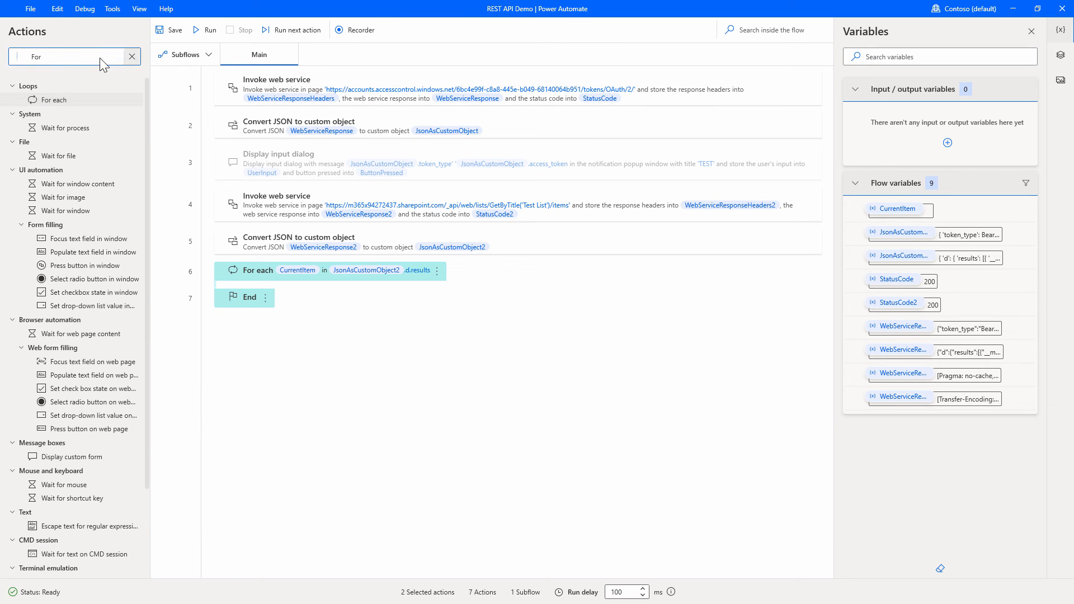
{"action": "type", "text": "disp"}
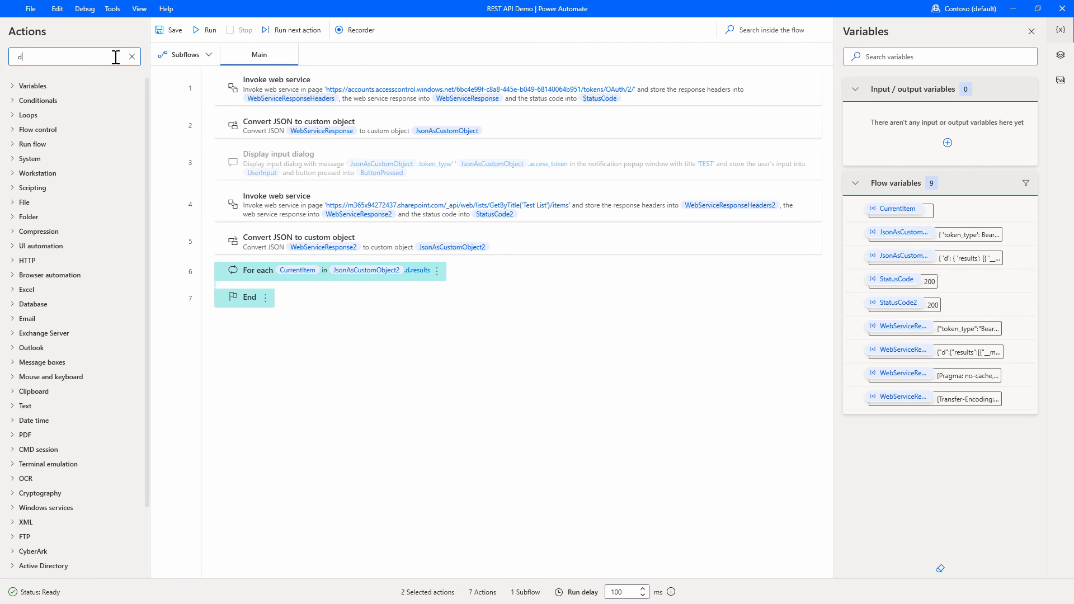
{"action": "key", "text": "BackSpace"}
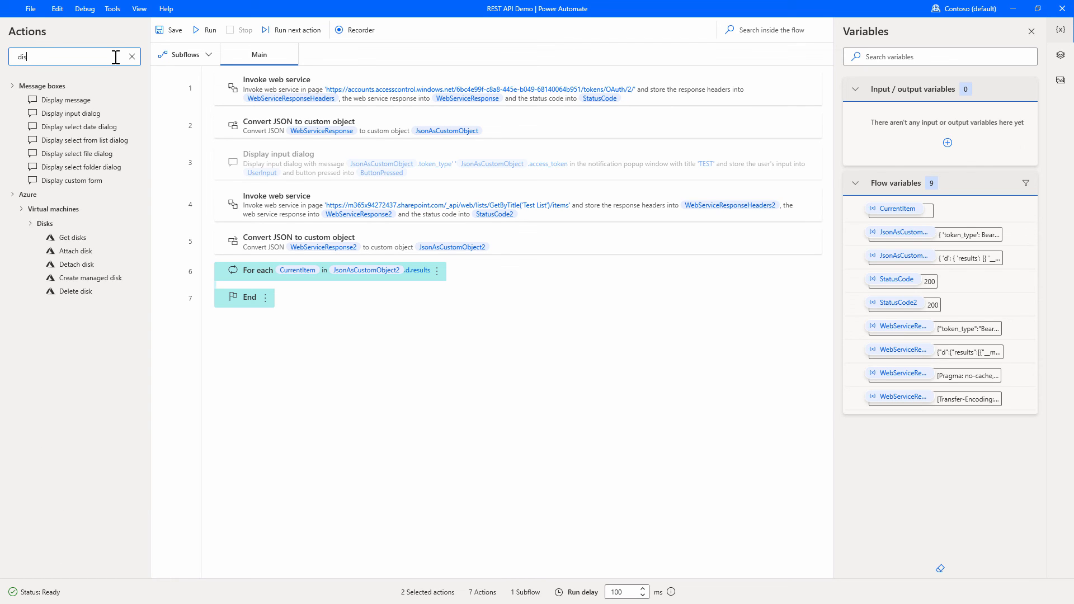
{"action": "double_click", "coordinate": [94, 100]}
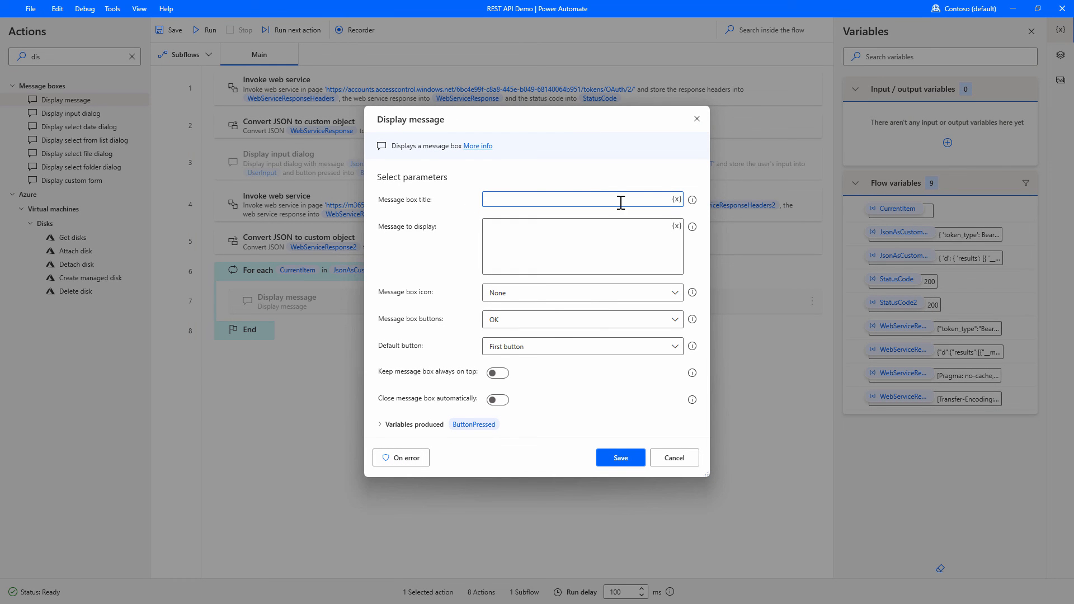
{"action": "type", "text": "Tit"}
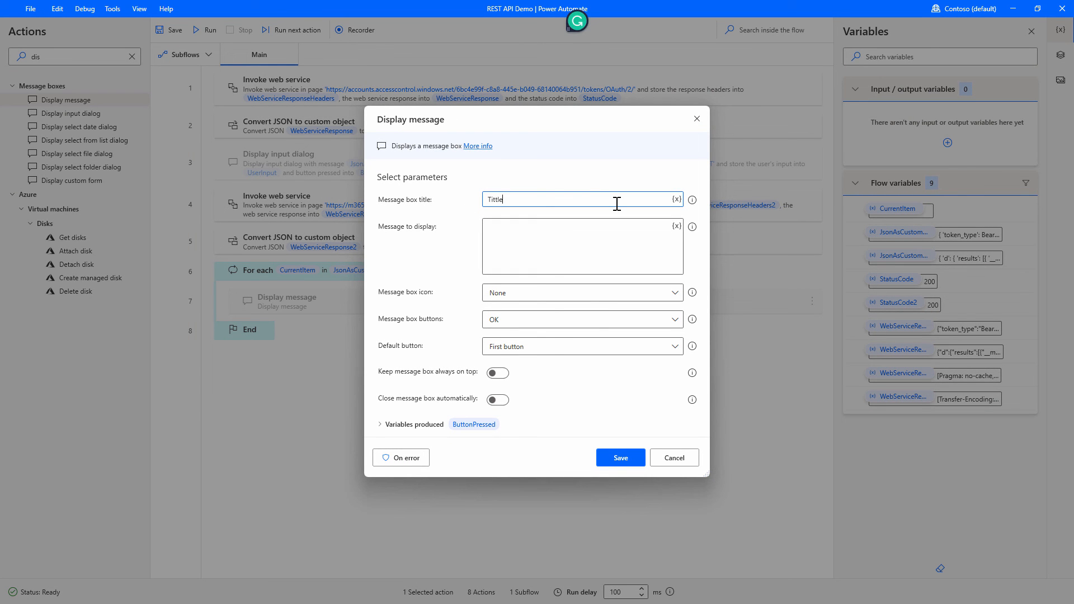
{"action": "type", "text": "le from SharePoint"}
Set the message to display to %CurrentItem.Title% and save the Display message action
{"action": "left_click", "coordinate": [678, 228]}
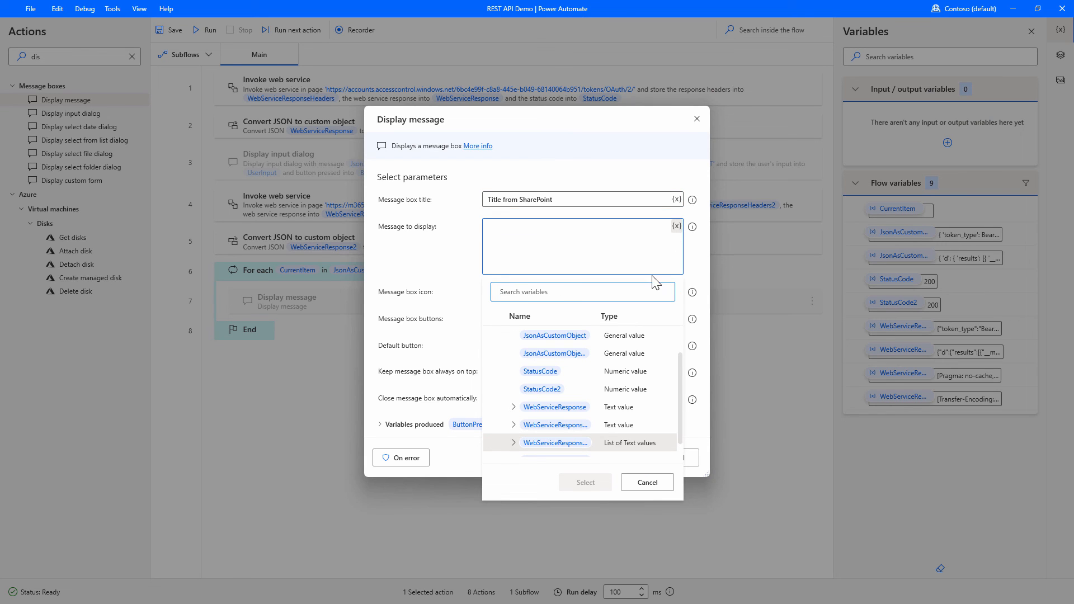
{"action": "double_click", "coordinate": [559, 360]}
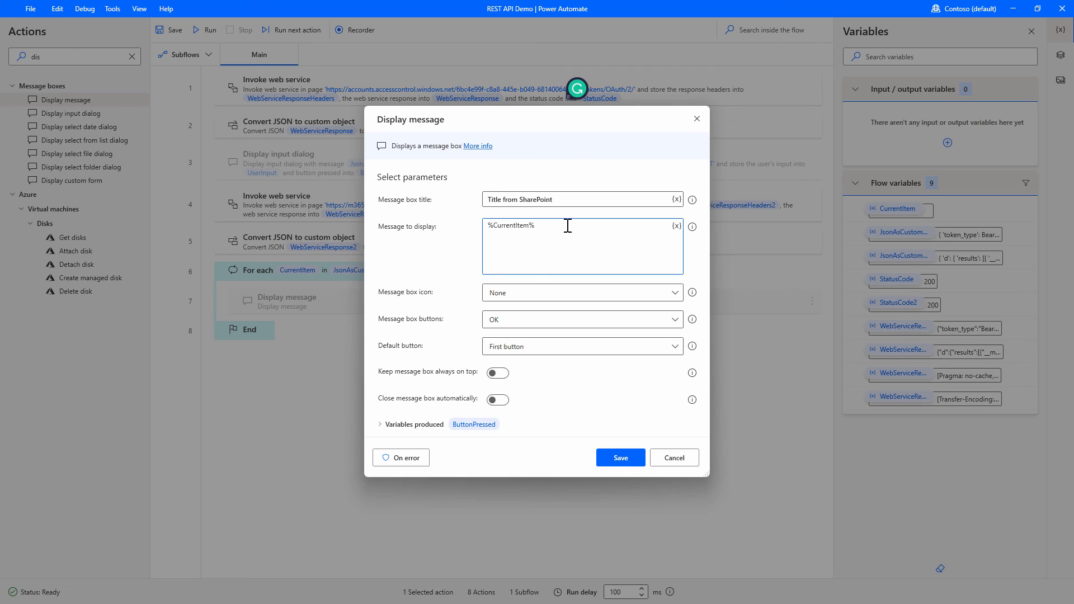
{"action": "type", "text": ".Titkle"}
{"action": "key", "text": "BackSpace"}
{"action": "key", "text": "BackSpace"}
{"action": "type", "text": "e"}
{"action": "left_click", "coordinate": [620, 458]}
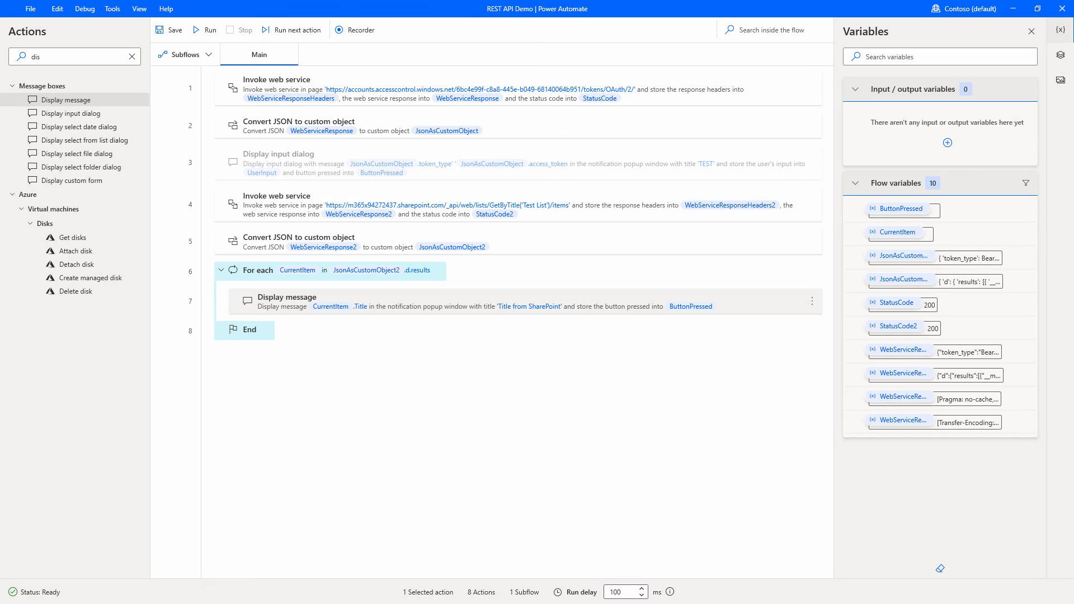
Check the item titles of the SharePoint Test List in the browser, return to Power Automate and save the flow
{"action": "key", "text": "alt+Tab"}
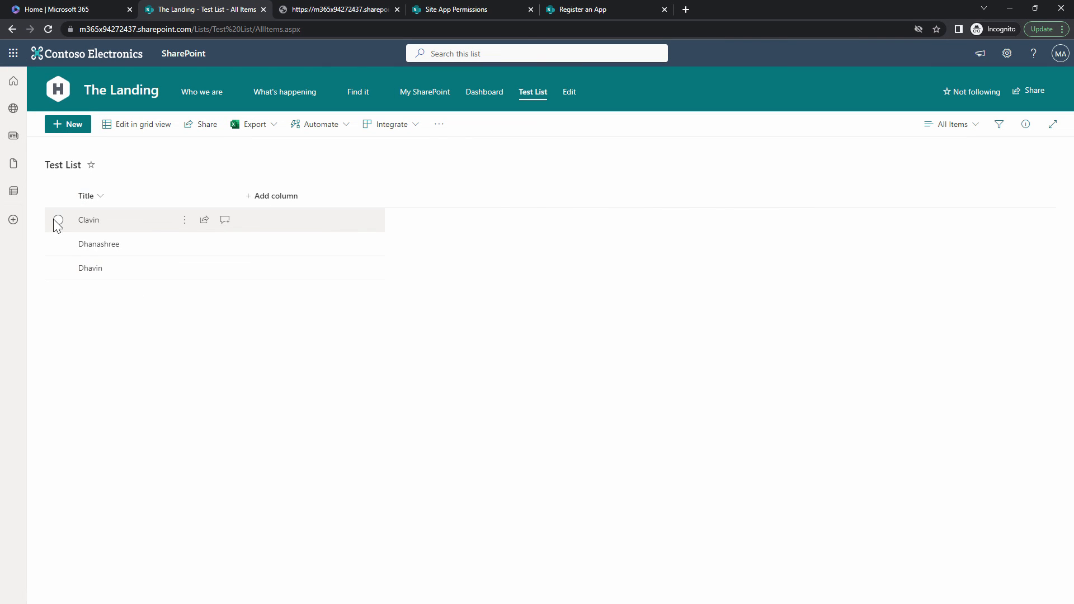
{"action": "left_click", "coordinate": [1015, 8]}
{"action": "left_click", "coordinate": [174, 31]}
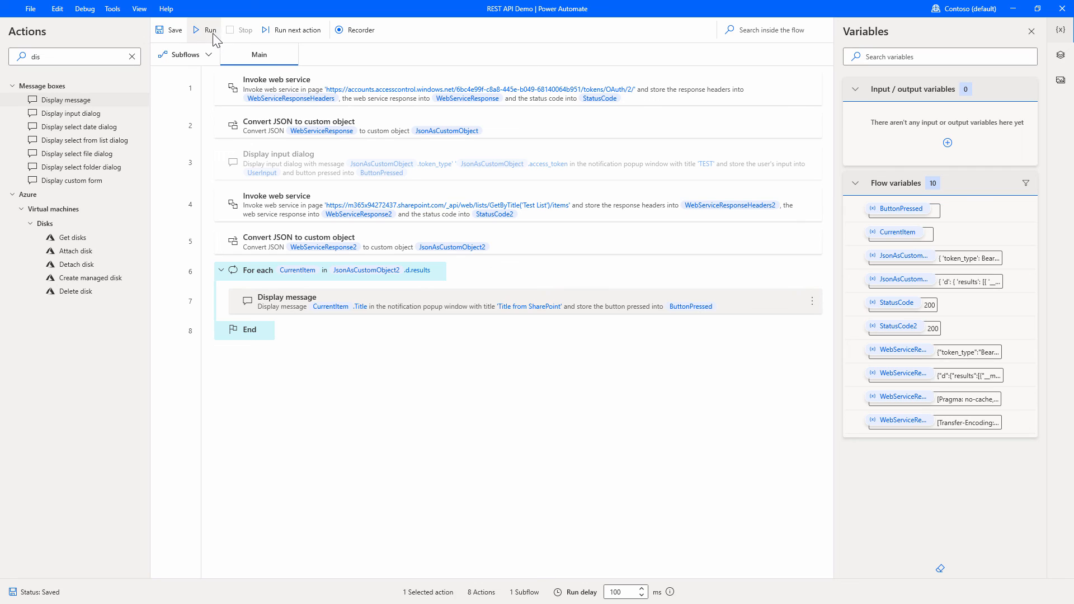
Run the flow and acknowledge each "Title from SharePoint" message box until the loop ends
{"action": "left_click", "coordinate": [212, 31]}
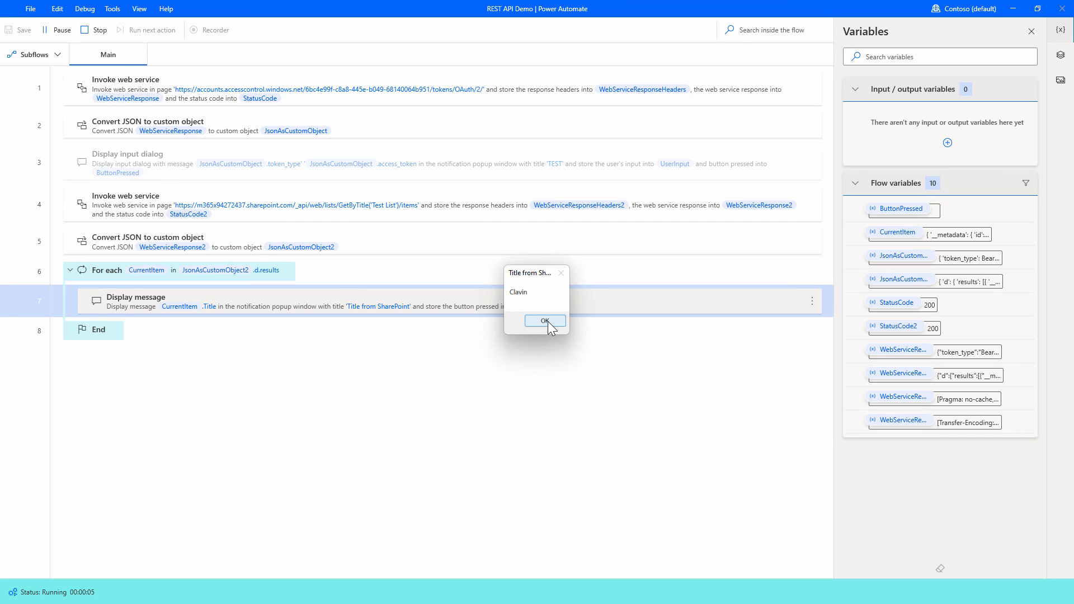
{"action": "left_click", "coordinate": [553, 324]}
{"action": "left_click", "coordinate": [556, 323]}
{"action": "left_click", "coordinate": [556, 324]}
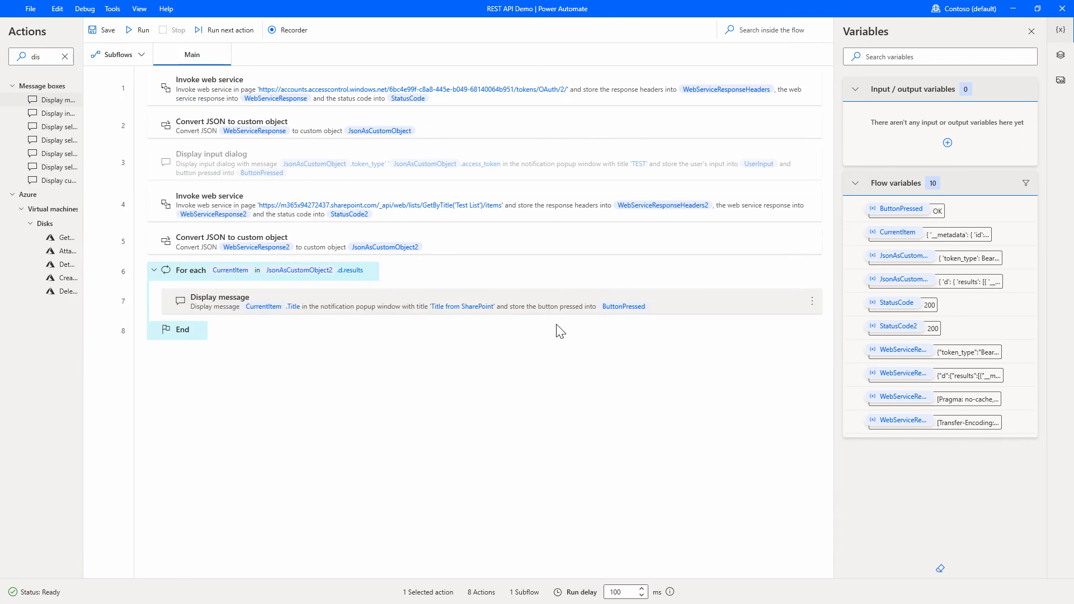